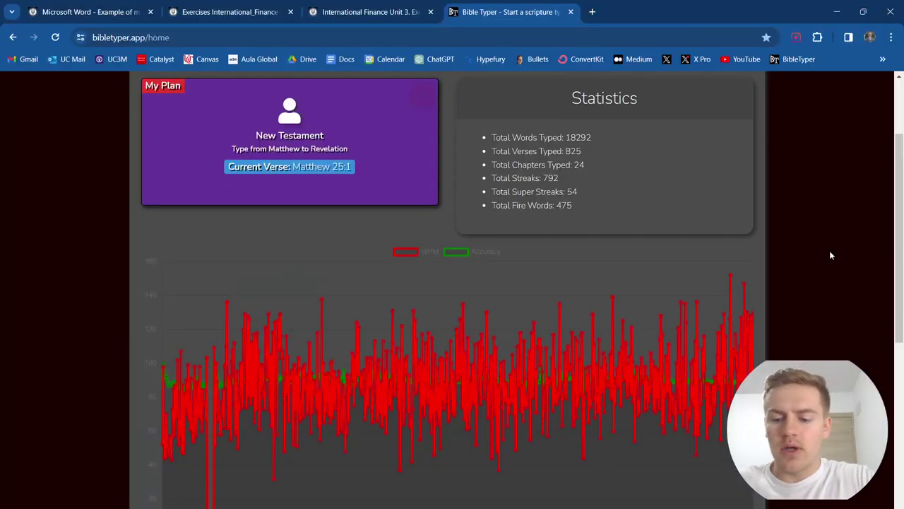
Step: Switch to full screen and scroll through the dashboard's typing statistics and WPM/accuracy chart
{"action": "key", "text": "F11"}
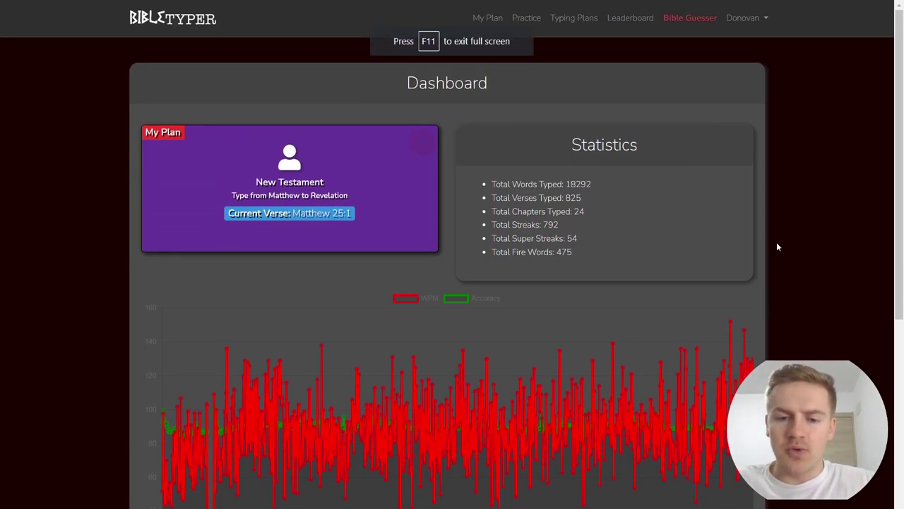
{"action": "scroll", "coordinate": [777, 243], "scroll_direction": "down", "scroll_amount": 1}
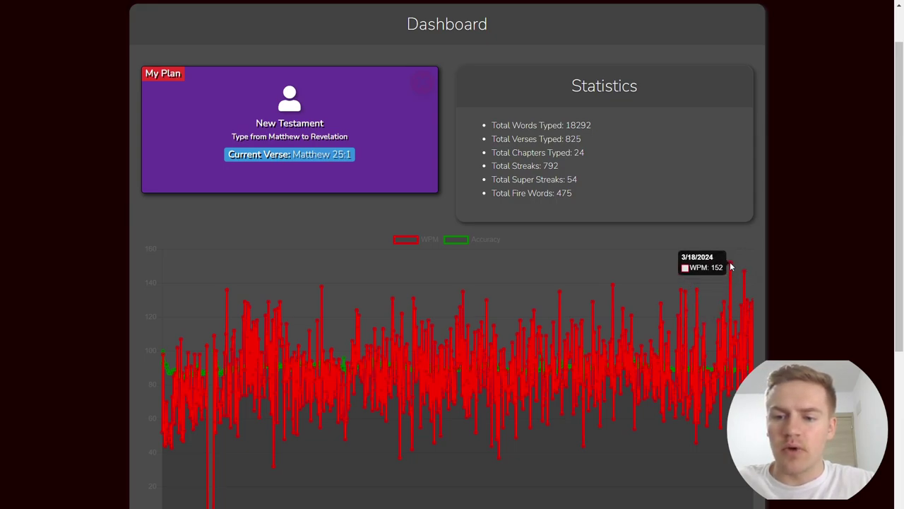
{"action": "scroll", "coordinate": [799, 203], "scroll_direction": "down", "scroll_amount": 1}
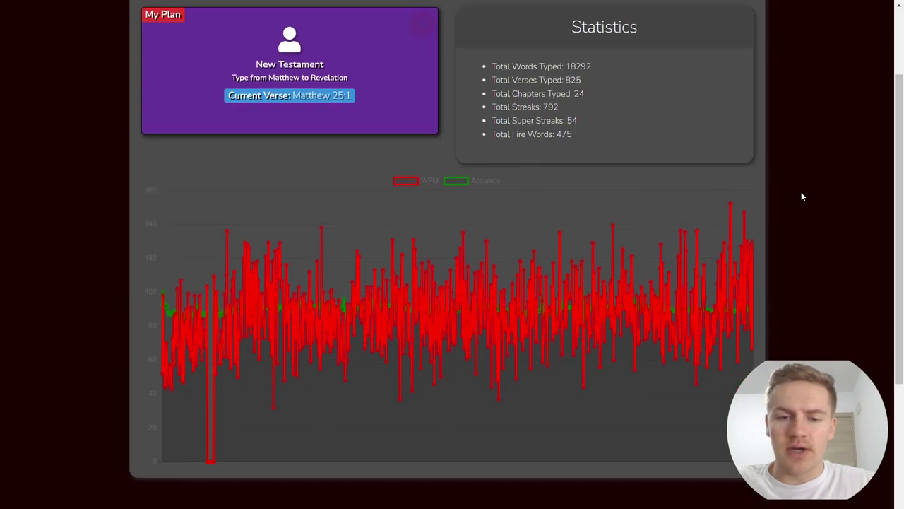
{"action": "scroll", "coordinate": [802, 205], "scroll_direction": "up", "scroll_amount": 2}
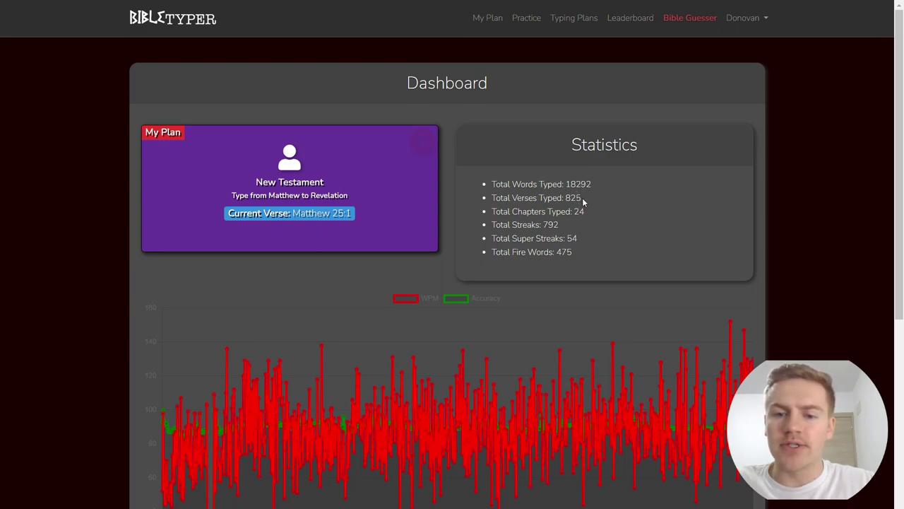
{"action": "scroll", "coordinate": [830, 240], "scroll_direction": "down", "scroll_amount": 5}
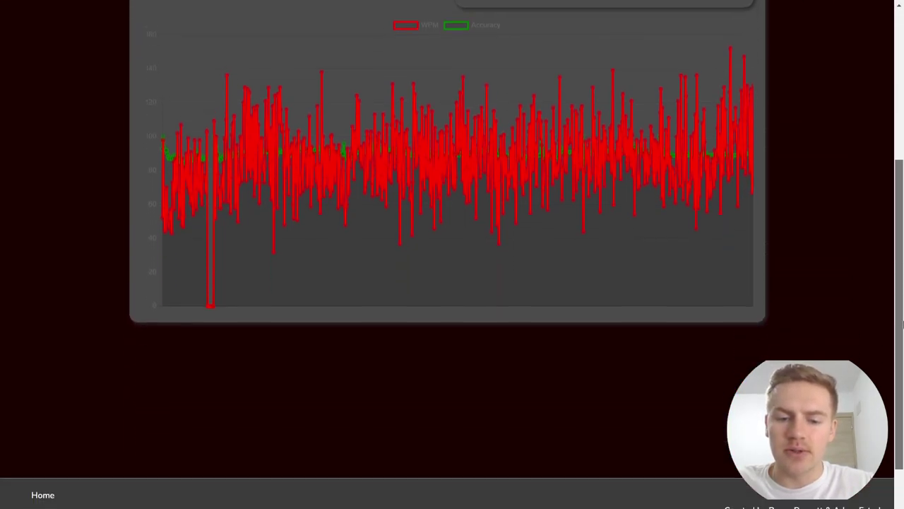
{"action": "scroll", "coordinate": [830, 240], "scroll_direction": "up", "scroll_amount": 2}
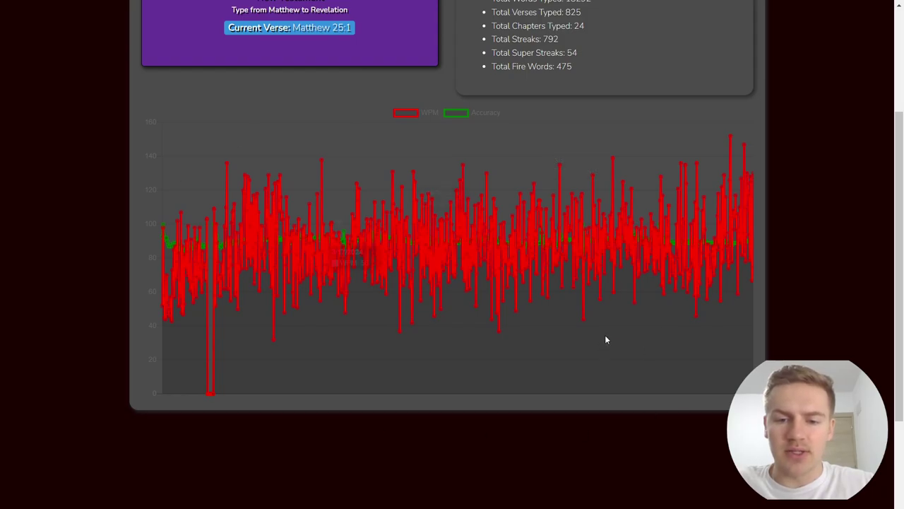
{"action": "scroll", "coordinate": [605, 340], "scroll_direction": "up", "scroll_amount": 3}
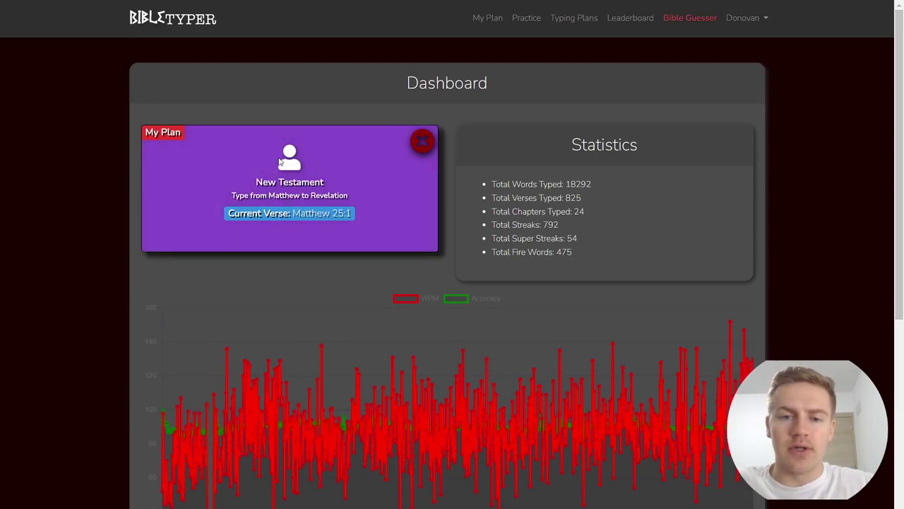
Step: Open Matthew 25 from the My Plan card and return to verse 1
{"action": "left_click", "coordinate": [280, 161]}
{"action": "scroll", "coordinate": [554, 212], "scroll_direction": "down", "scroll_amount": 10}
{"action": "scroll", "coordinate": [554, 212], "scroll_direction": "down", "scroll_amount": 5}
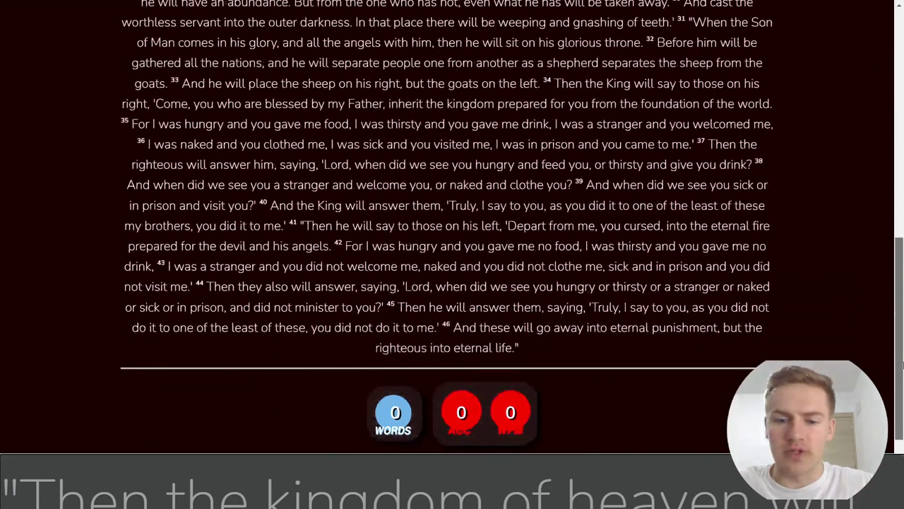
{"action": "left_click_drag", "start_coordinate": [902, 364], "coordinate": [901, 107]}
{"action": "type", "text": "\"T"}
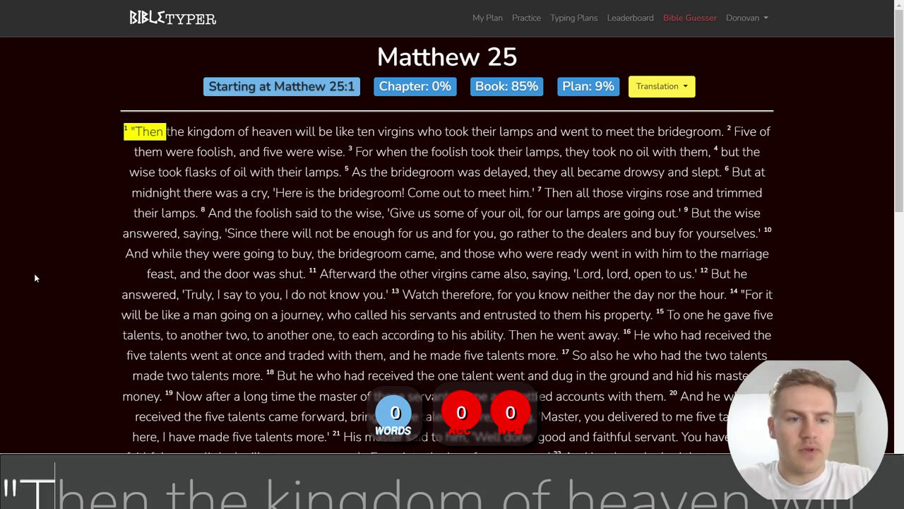
Step: Type Matthew 25:1–4 from 'Then the kingdom of heaven' into the start of verse 5
{"action": "type", "text": "hen the k"}
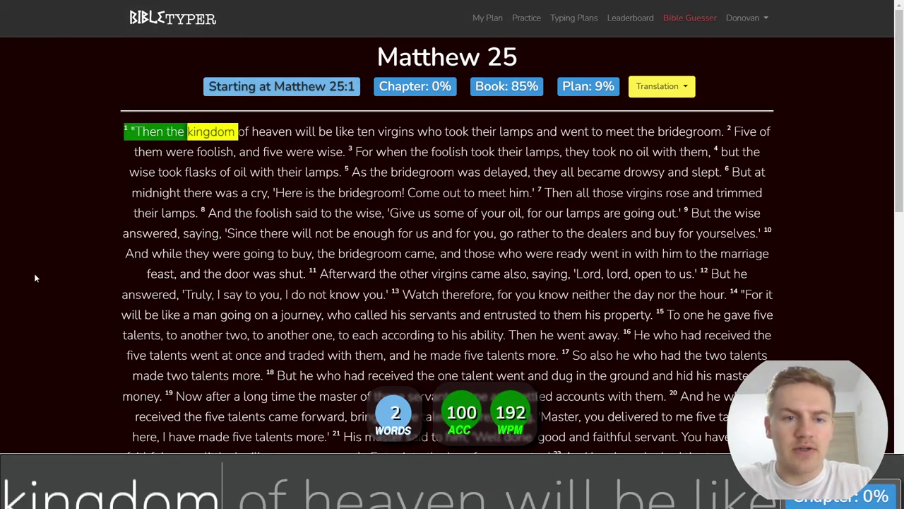
{"action": "type", "text": " of heaven will be like "}
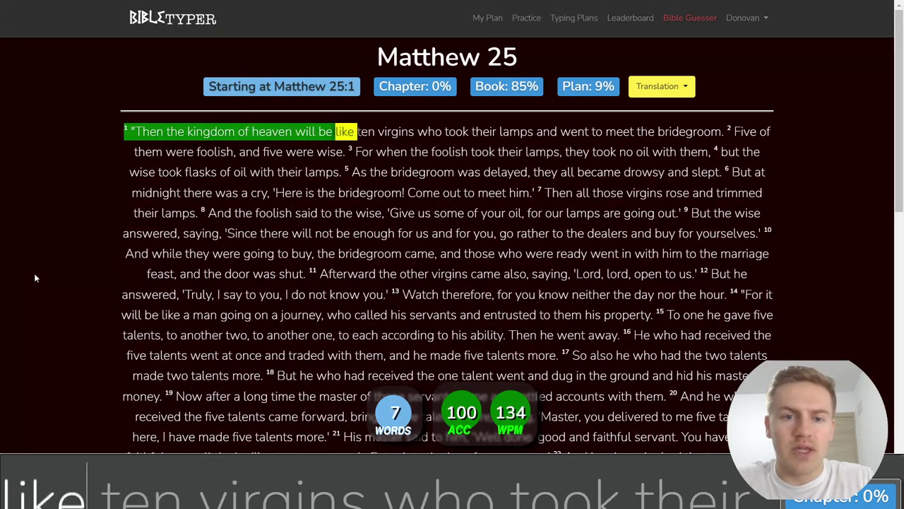
{"action": "type", "text": "tens"}
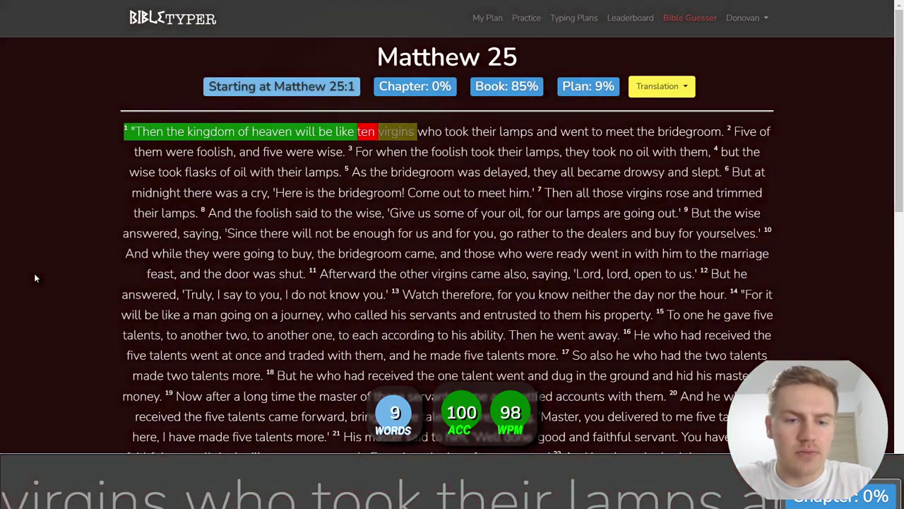
{"action": "type", "text": " virgins who took their "}
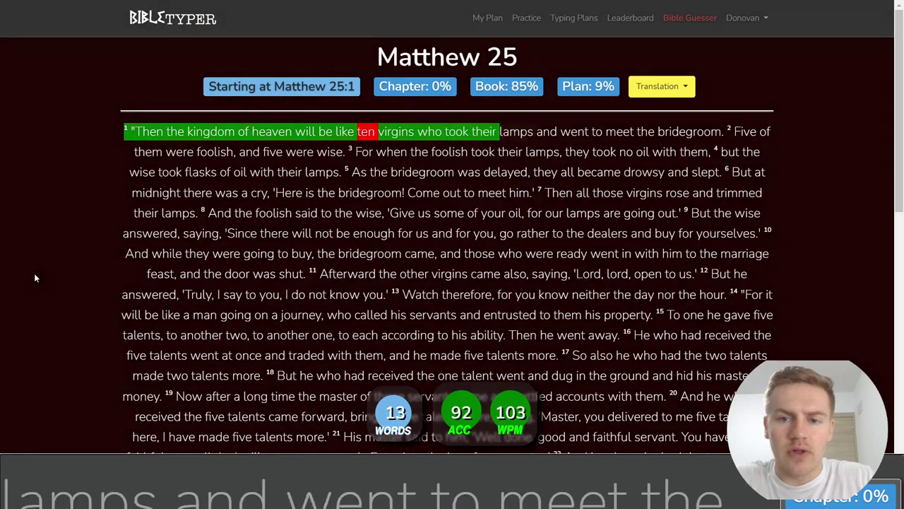
{"action": "type", "text": "lamps and went to meet "}
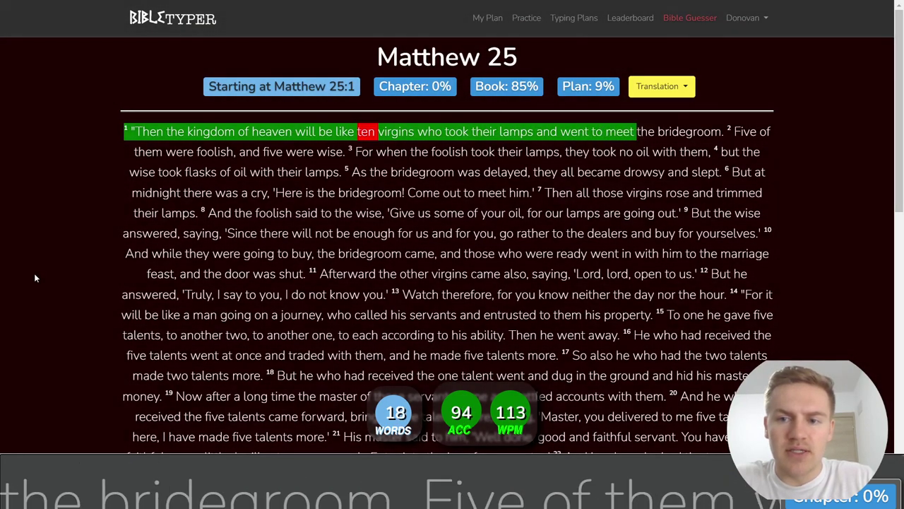
{"action": "type", "text": "the bri"}
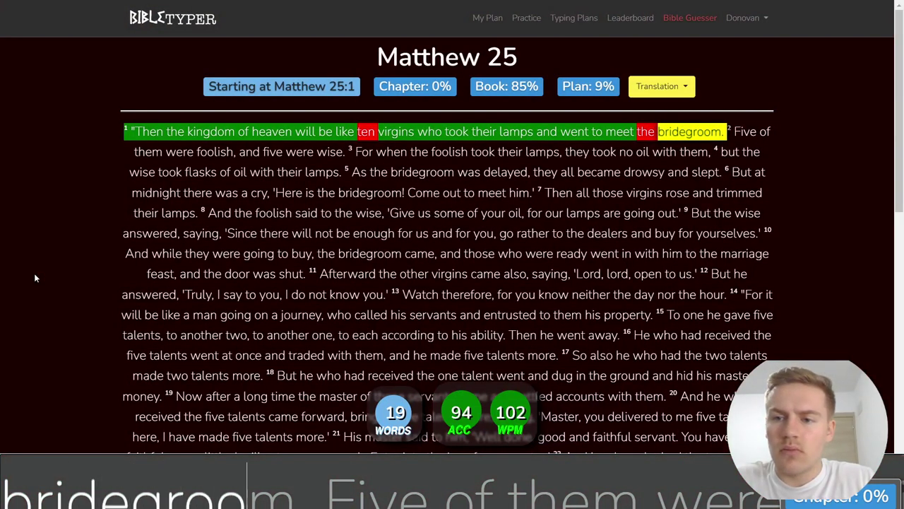
{"action": "type", "text": "m. Five of them w"}
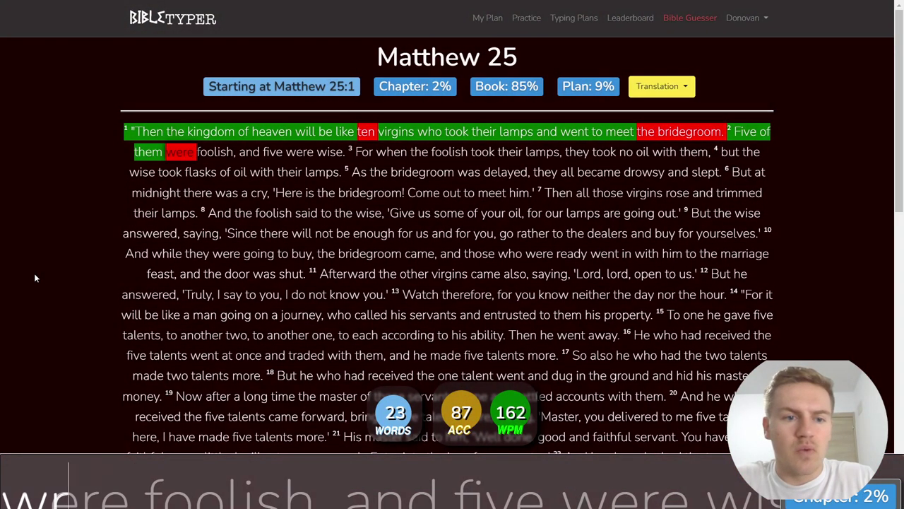
{"action": "type", "text": "ere "}
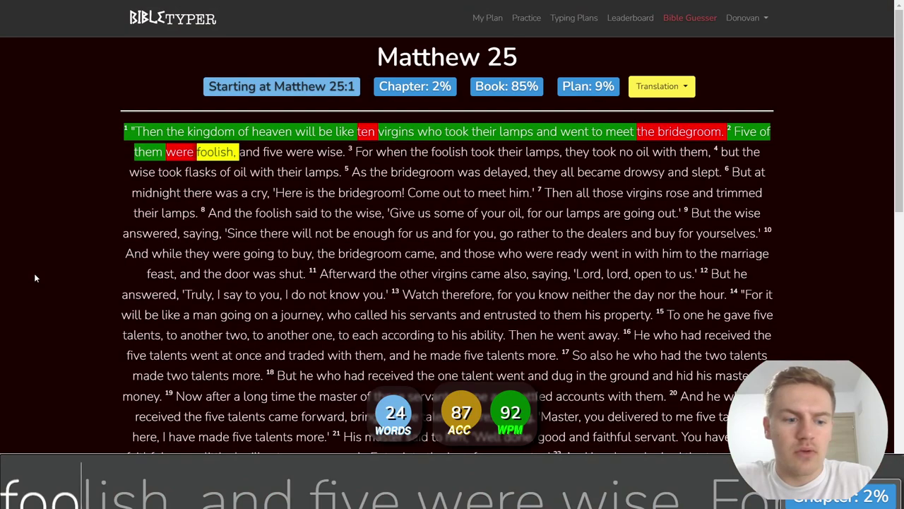
{"action": "type", "text": ", and fiver"}
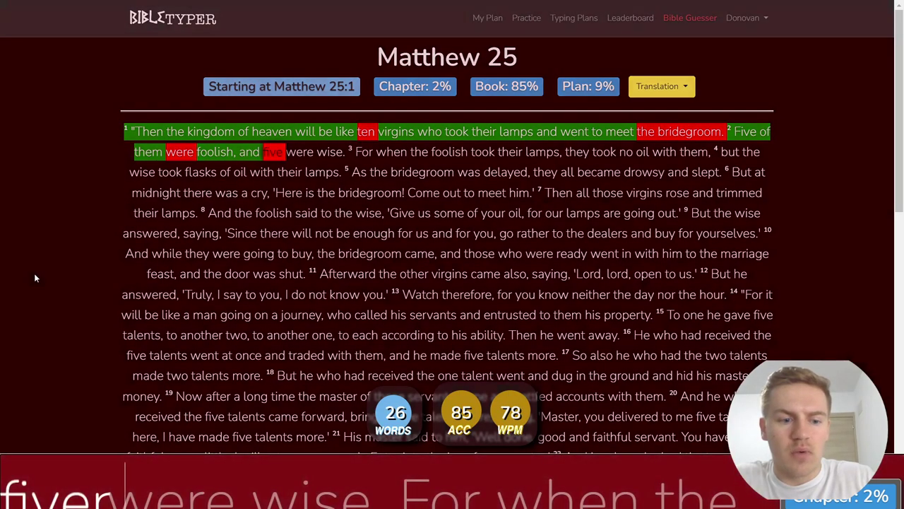
{"action": "type", "text": " were wise. "}
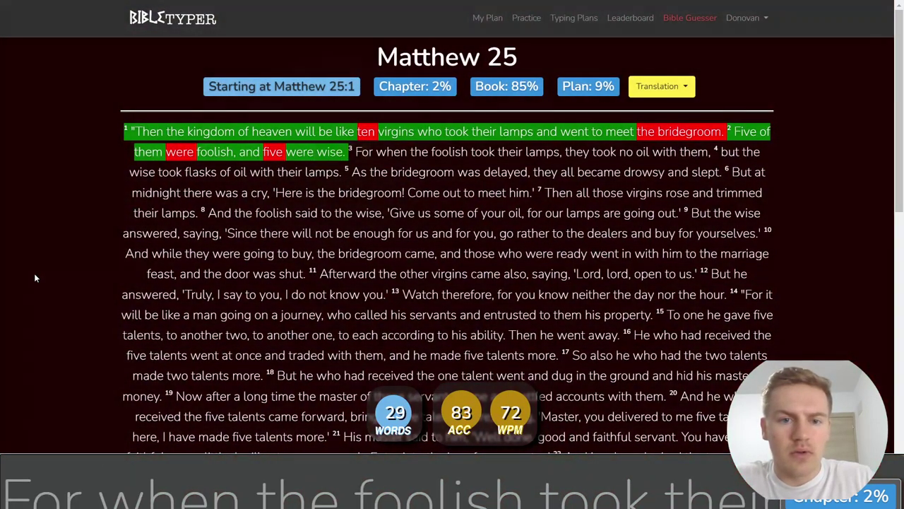
{"action": "type", "text": "For whne"}
{"action": "type", "text": " th"}
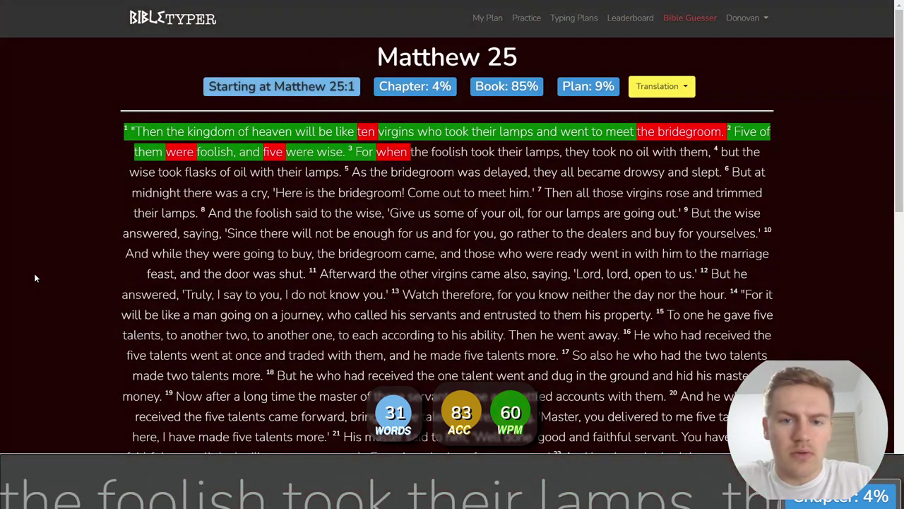
{"action": "type", "text": "e foolish took their "}
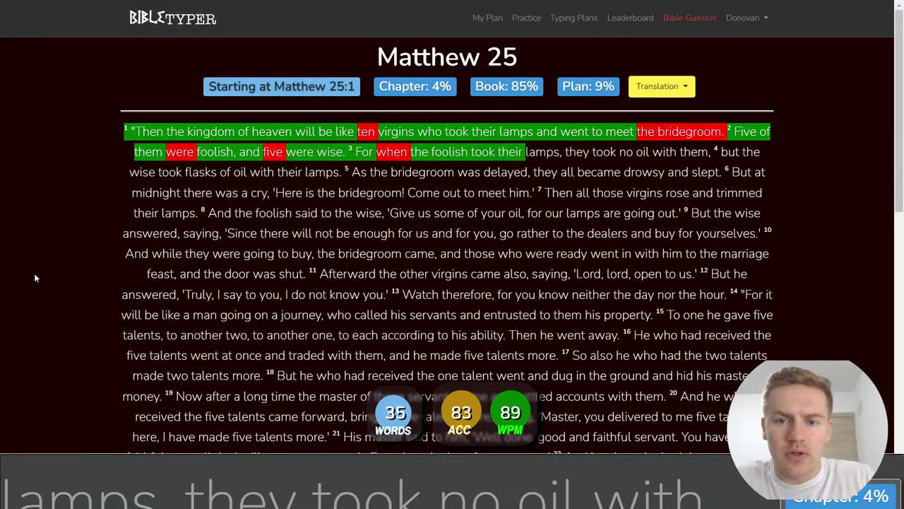
{"action": "type", "text": ", they took "}
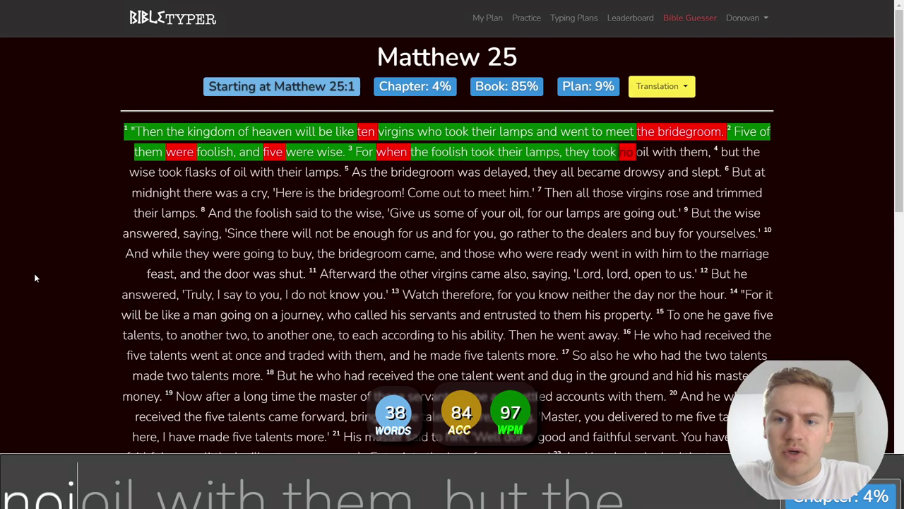
{"action": "type", "text": " oil with "}
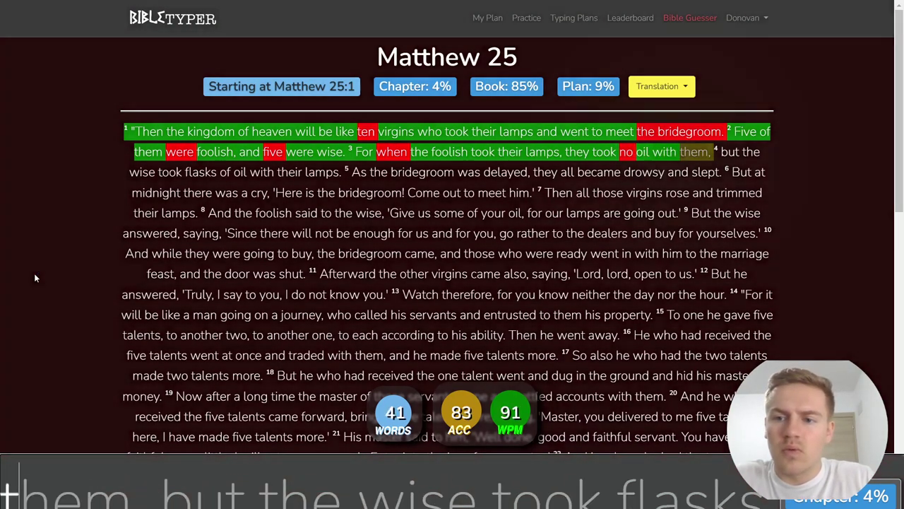
{"action": "type", "text": "them, but the wise "}
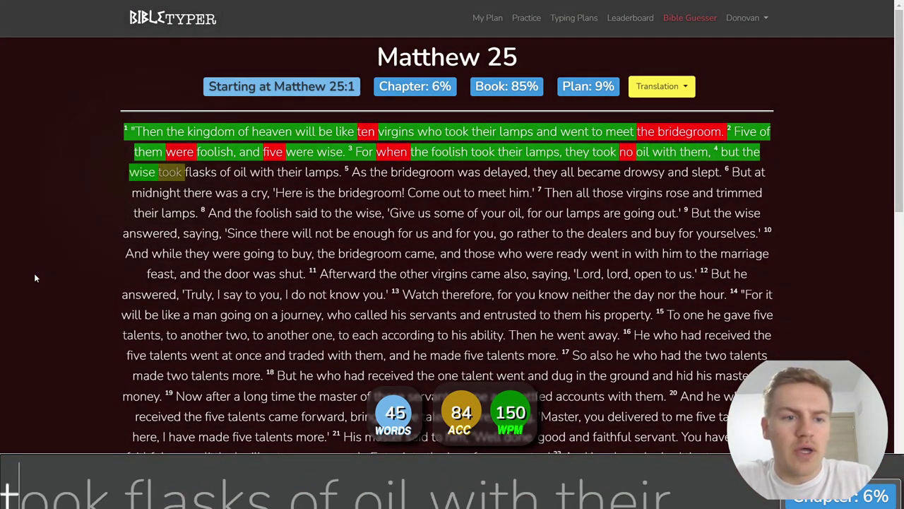
{"action": "type", "text": "took flasks of oil "}
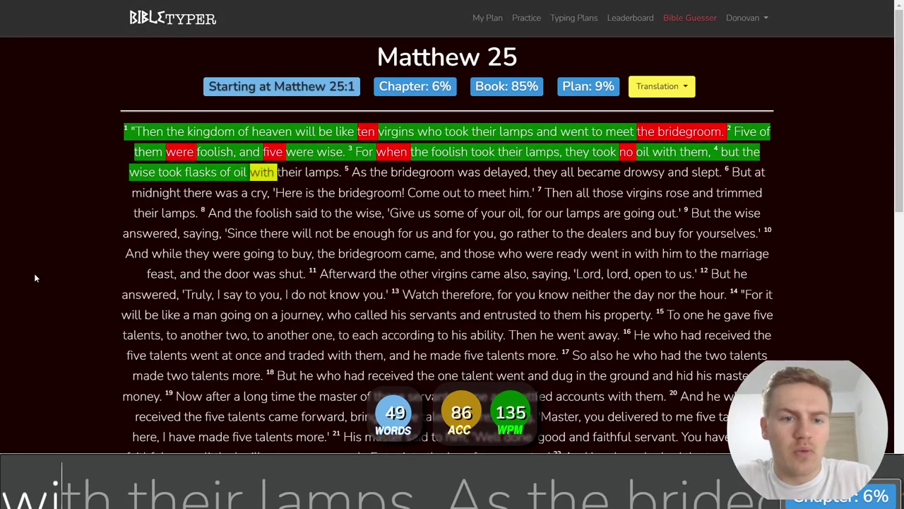
{"action": "type", "text": "their"}
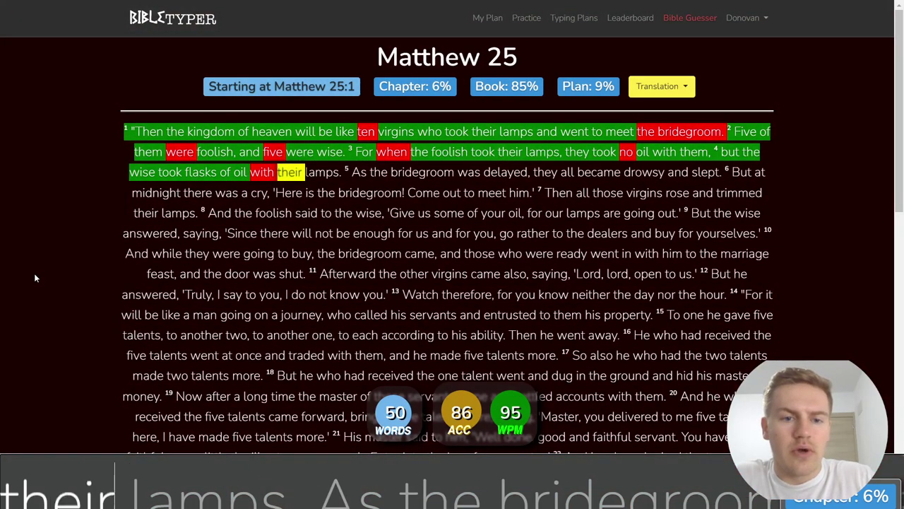
{"action": "type", "text": " their lamps. As the bri"}
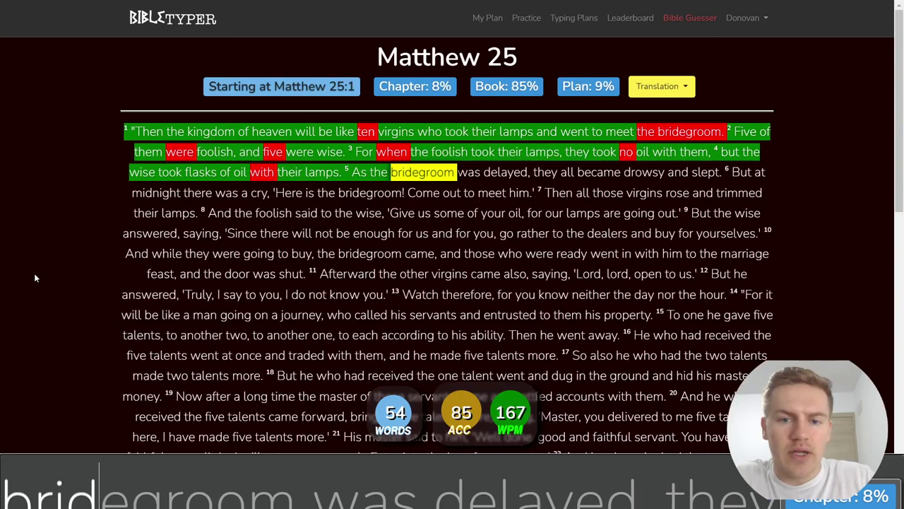
{"action": "type", "text": "e"}
Step: Type verse 5 through verse 8's 'Give us some', fixing typos in drowsy, 'Here' and him
{"action": "key", "text": "BackSpace"}
{"action": "type", "text": "droom "}
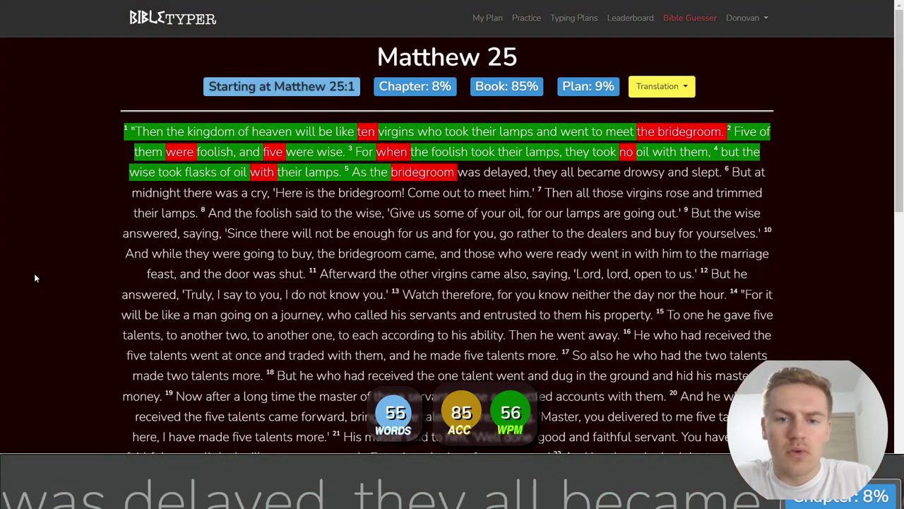
{"action": "type", "text": "was ed, they a"}
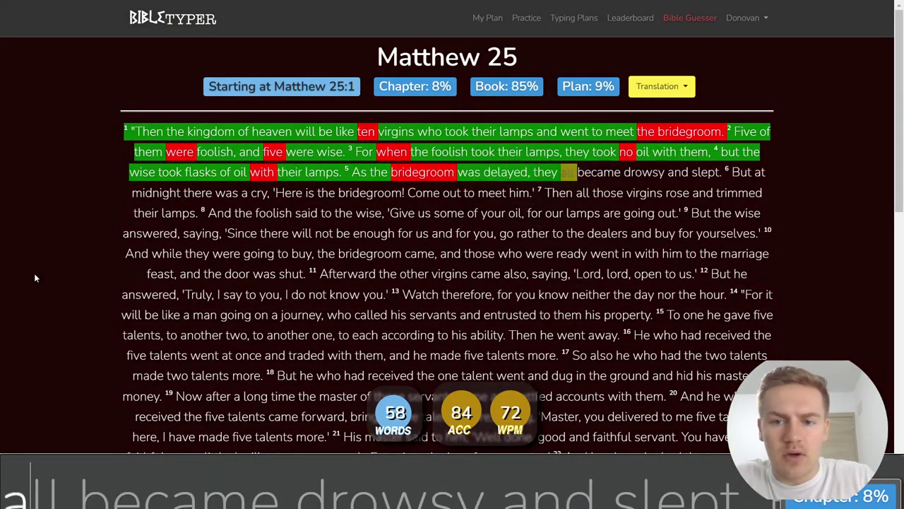
{"action": "type", "text": "ll became rwo"}
{"action": "key", "text": "BackSpace"}
{"action": "key", "text": "BackSpace"}
{"action": "type", "text": "ow"}
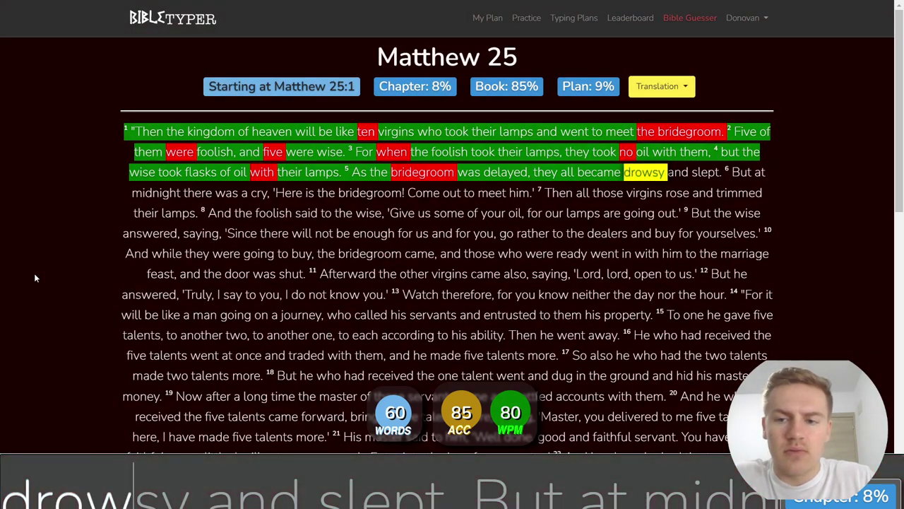
{"action": "type", "text": "sy and slept. 6 But "}
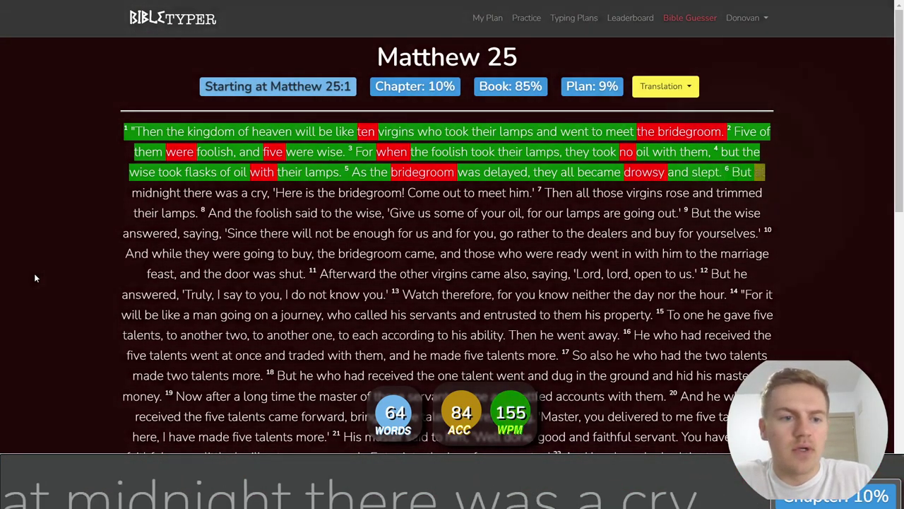
{"action": "type", "text": "at midnight"}
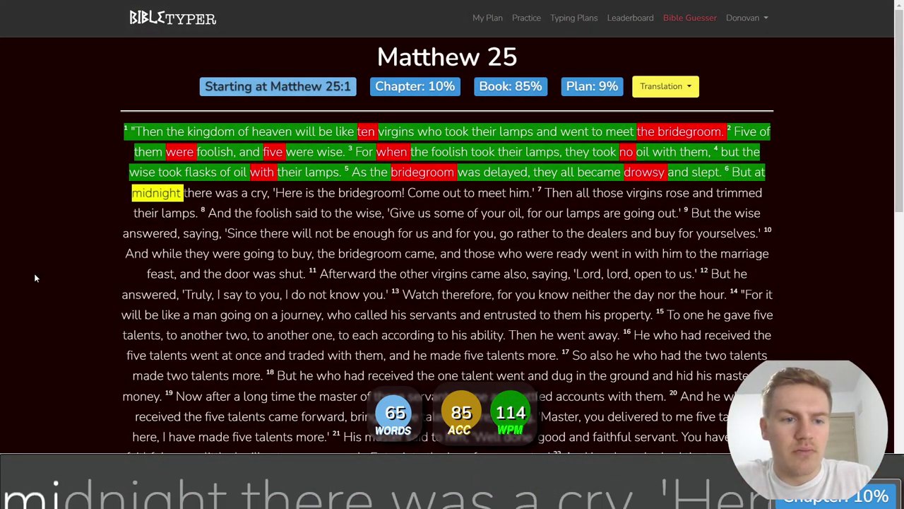
{"action": "type", "text": " there was "}
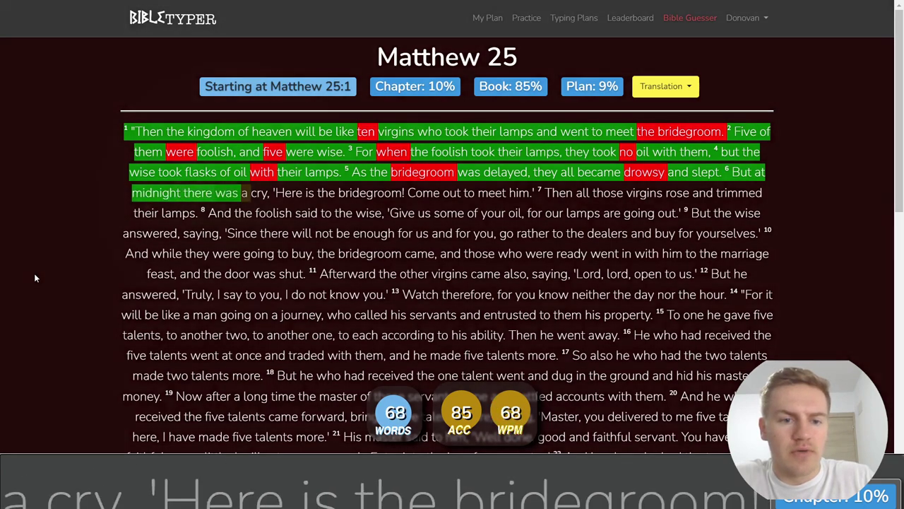
{"action": "type", "text": "a cry, 'H"}
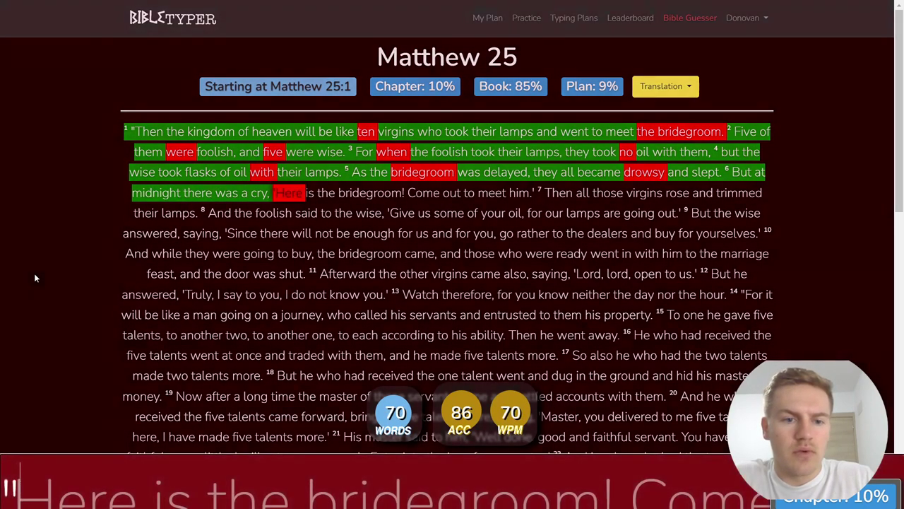
{"action": "key", "text": "BackSpace"}
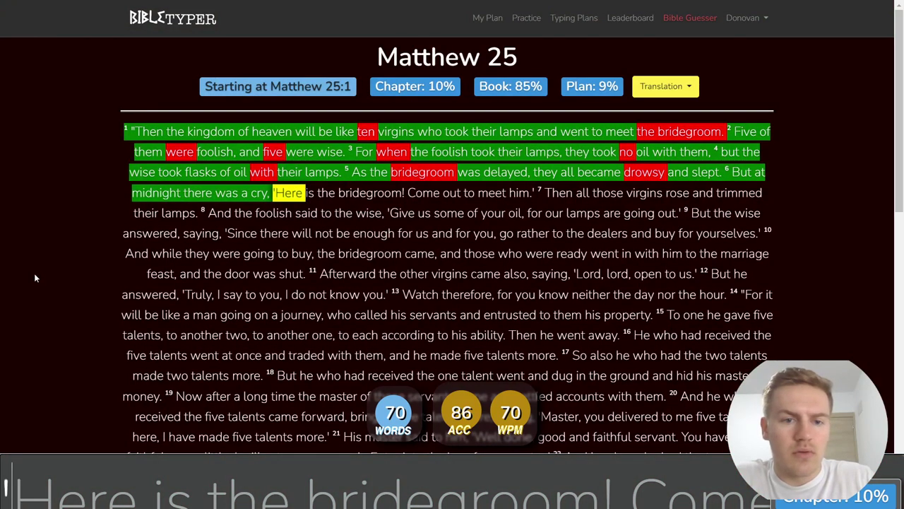
{"action": "type", "text": "'Here is the brid"}
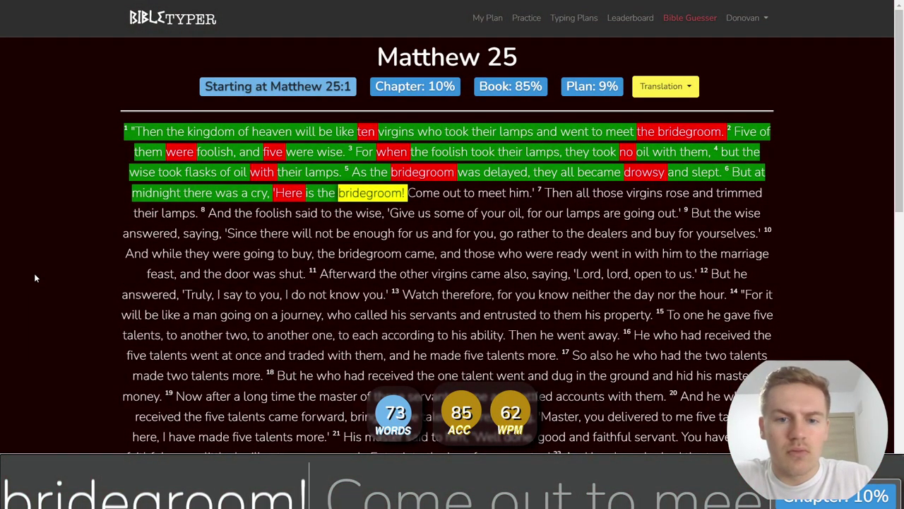
{"action": "type", "text": " Come out to me"}
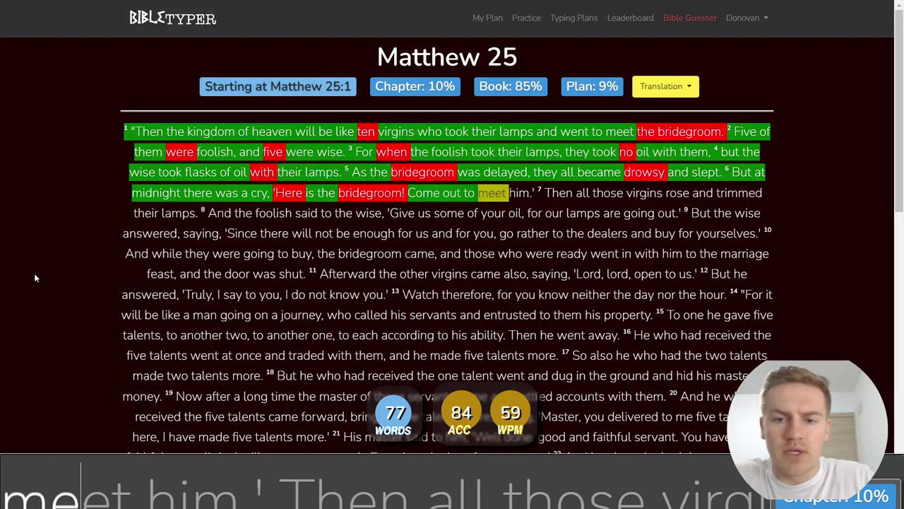
{"action": "type", "text": "et himm"}
{"action": "key", "text": "BackSpace"}
{"action": "type", "text": ".' "}
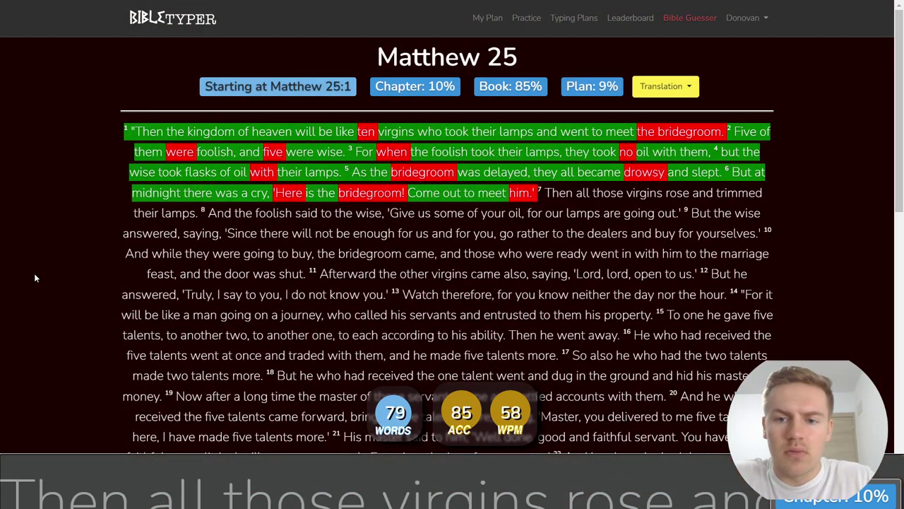
{"action": "type", "text": "en all those "}
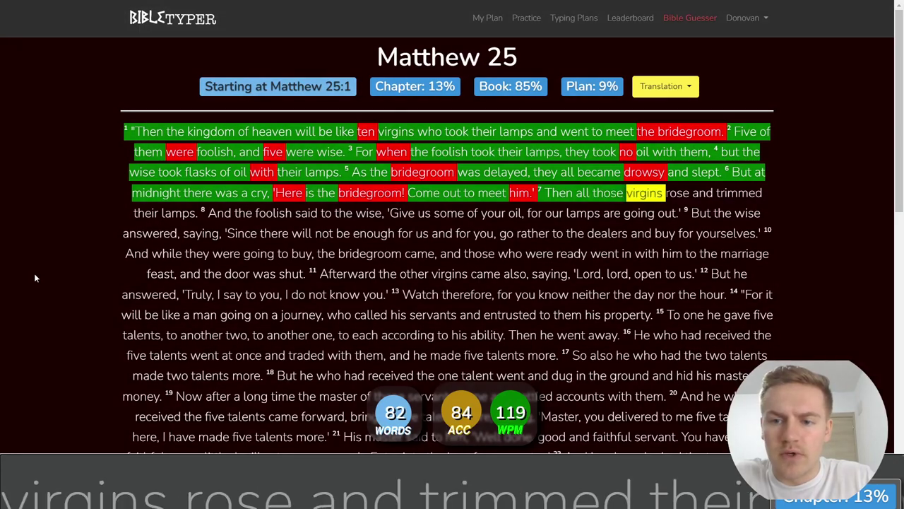
{"action": "type", "text": "gins rose "}
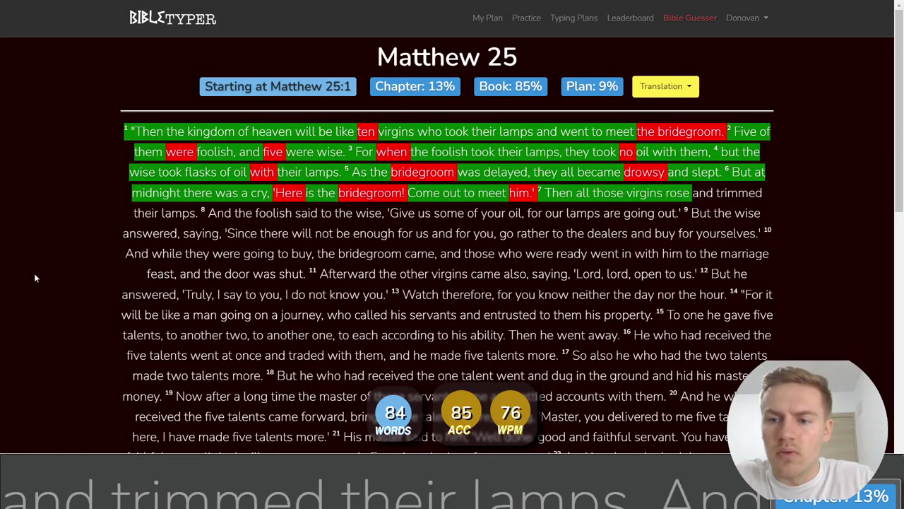
{"action": "type", "text": "and trd their "}
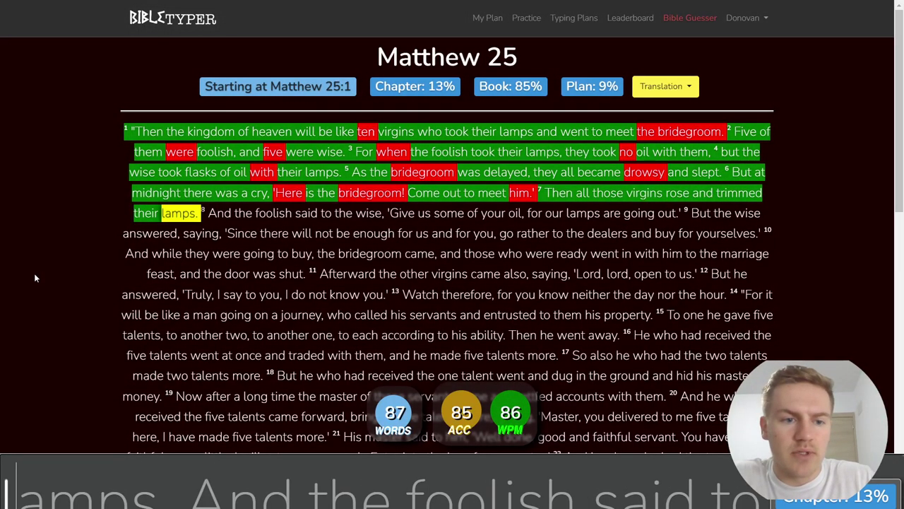
{"action": "type", "text": ". And the foo"}
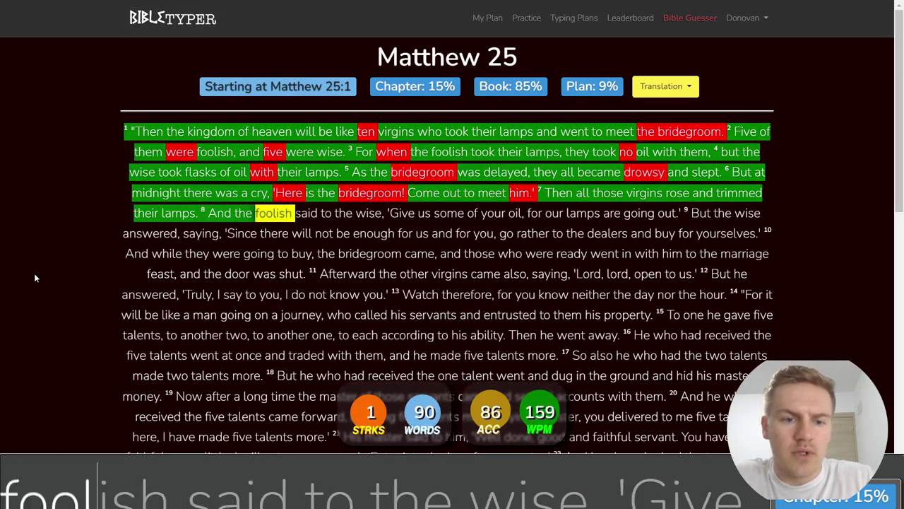
{"action": "type", "text": "lish sa to the wise"}
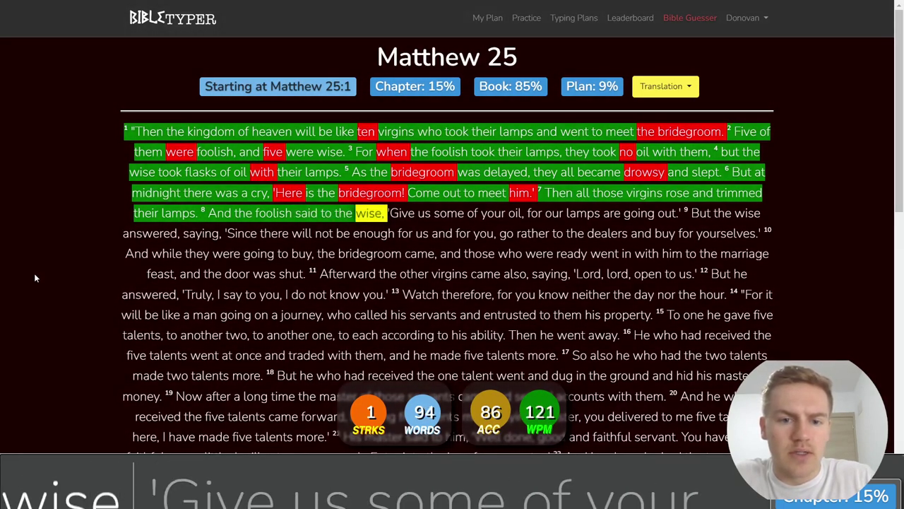
{"action": "type", "text": ", 'Give us some of "}
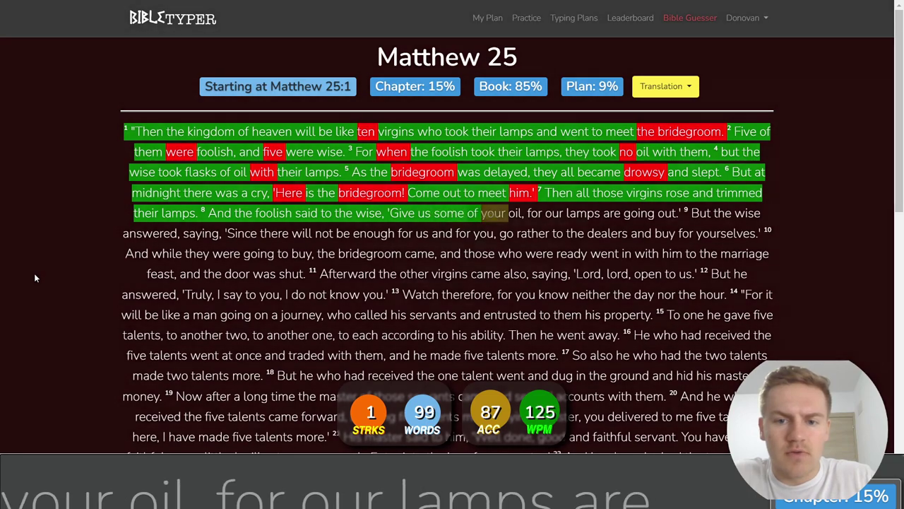
{"action": "type", "text": "your oil"}
Step: Type the rest of verse 8 and verse 9 through 'buy for yourselves', correcting But, there and rather
{"action": "key", "text": "BackSpace"}
{"action": "type", "text": ", for "}
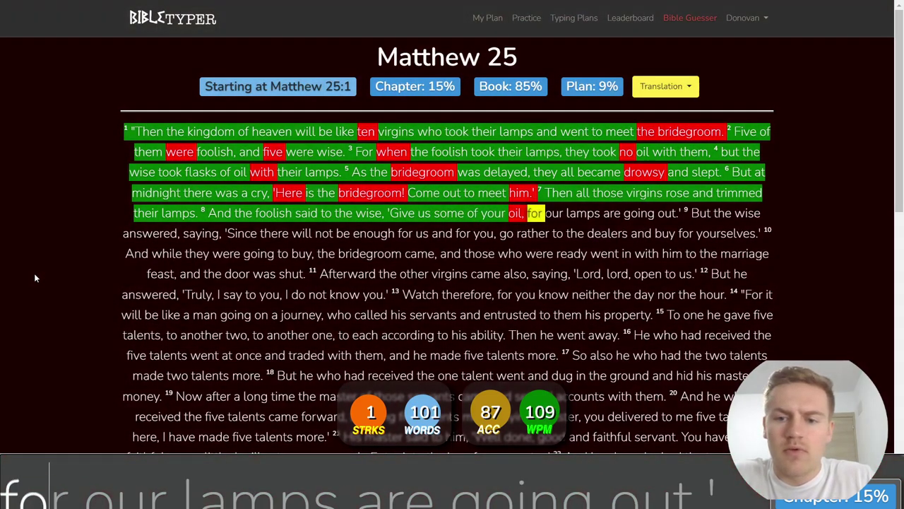
{"action": "type", "text": "our lamps are going "}
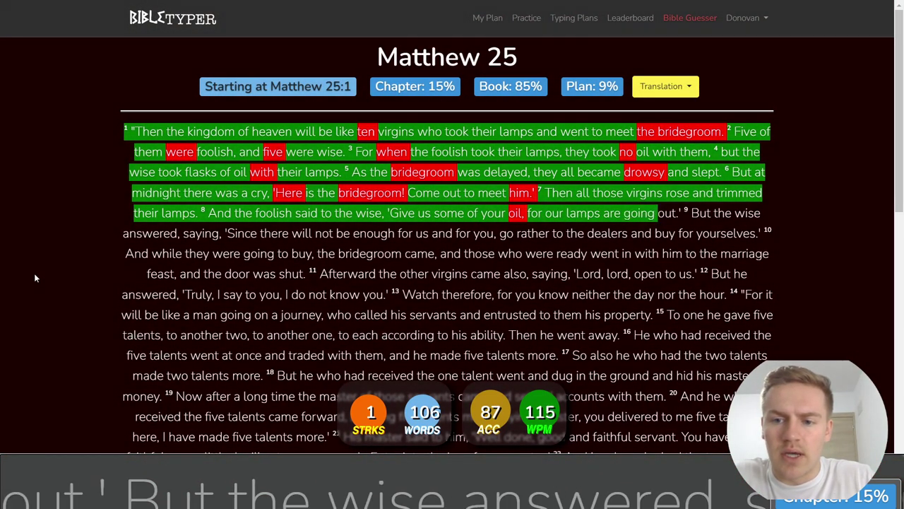
{"action": "type", "text": "t"}
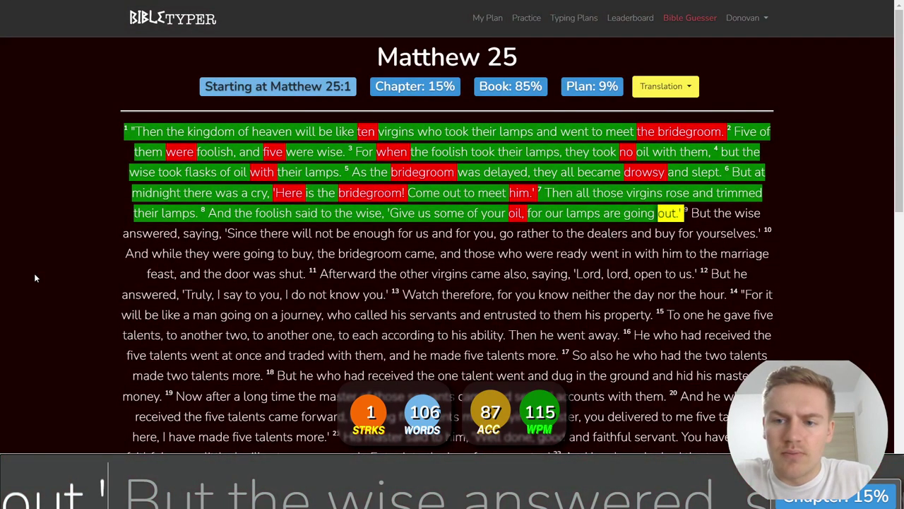
{"action": "type", "text": " Butut"}
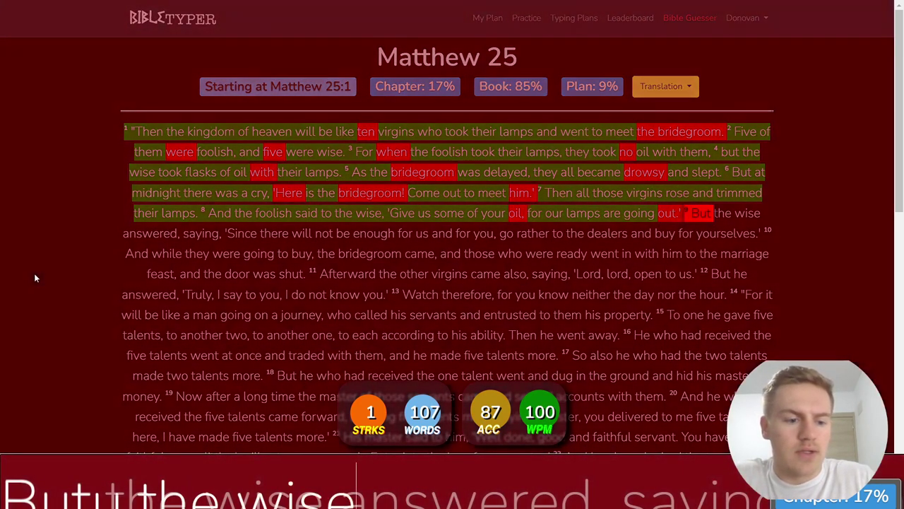
{"action": "key", "text": "BackSpace"}
{"action": "key", "text": "BackSpace"}
{"action": "key", "text": "BackSpace"}
{"action": "type", "text": "ut the "}
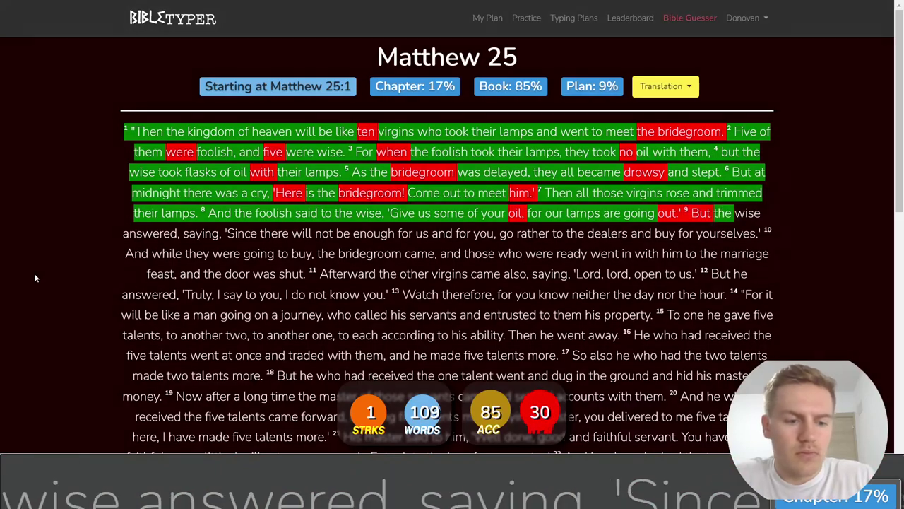
{"action": "type", "text": "se ans, "}
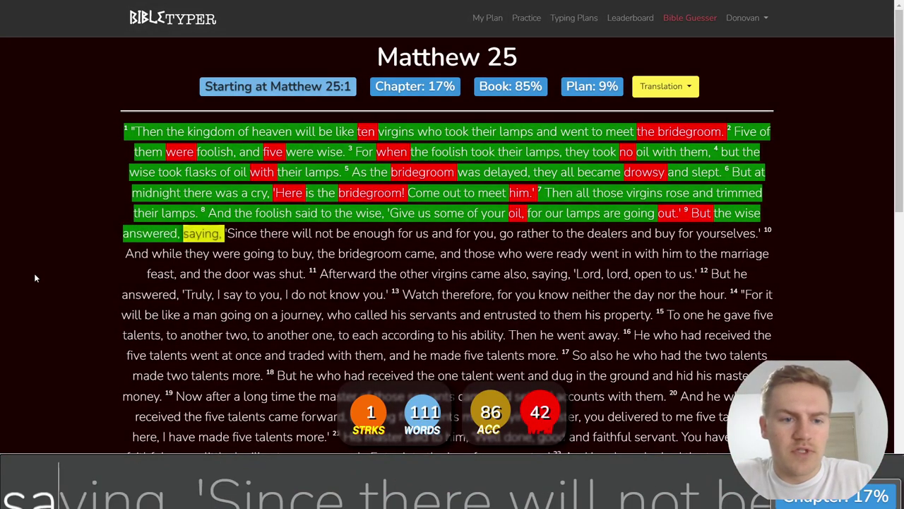
{"action": "type", "text": "saying, "}
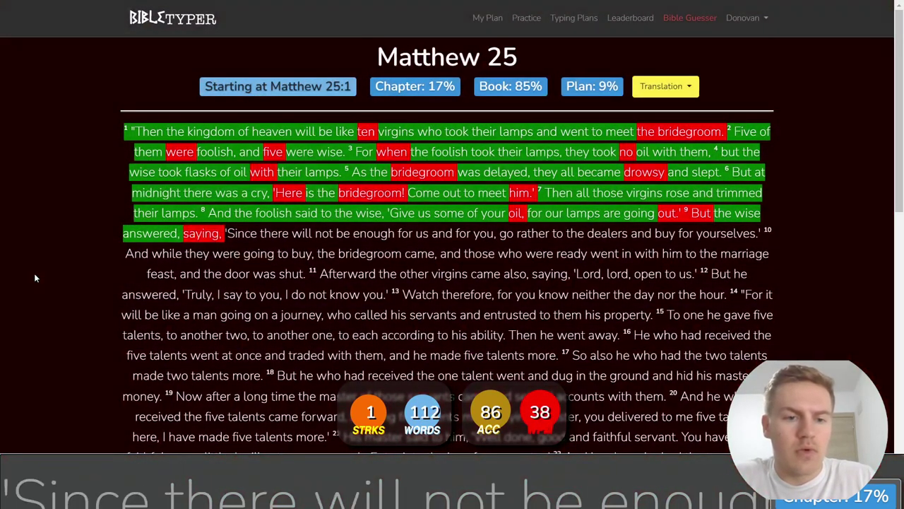
{"action": "type", "text": "ince theh"}
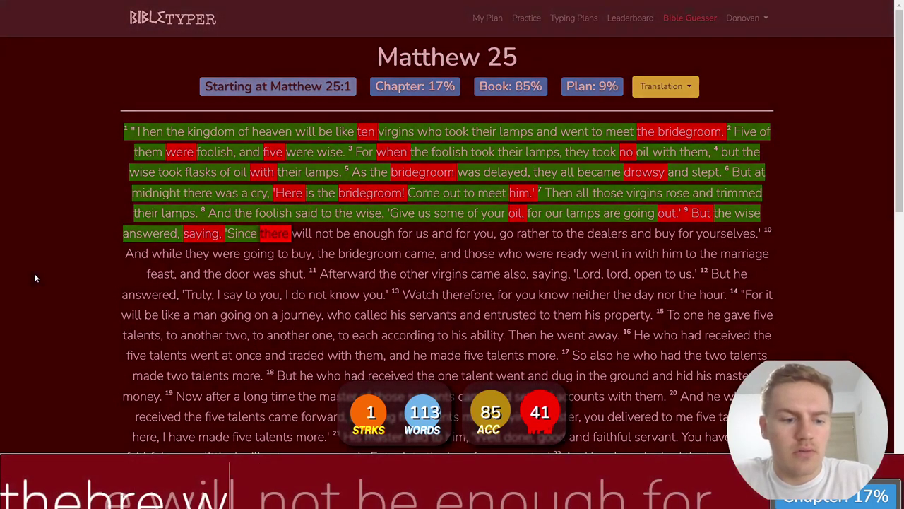
{"action": "key", "text": "BackSpace"}
{"action": "type", "text": "re will not "}
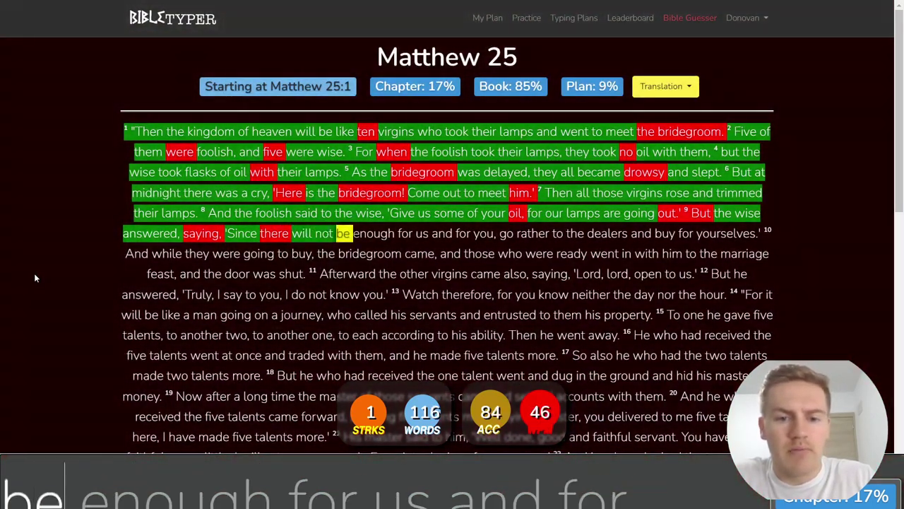
{"action": "type", "text": "be enough for us and "}
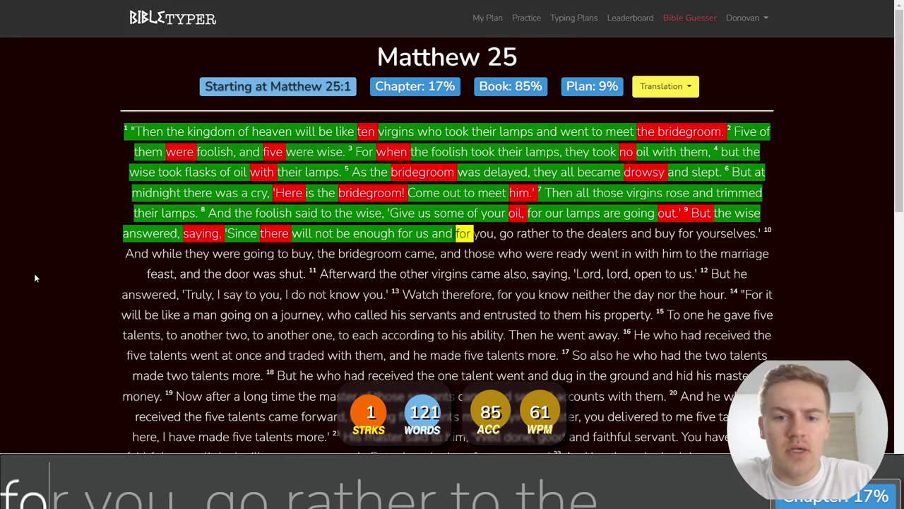
{"action": "type", "text": "for you"}
{"action": "key", "text": "BackSpace"}
{"action": "type", "text": ", go "}
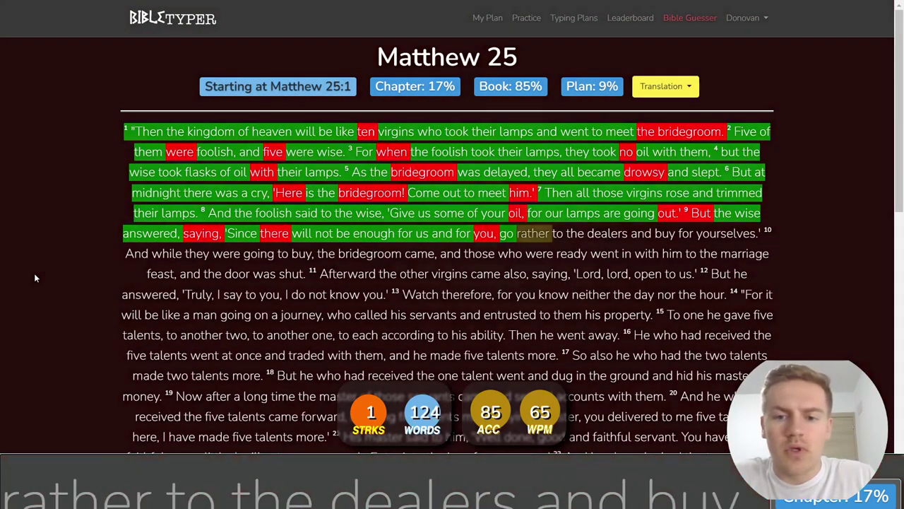
{"action": "type", "text": "frath"}
{"action": "key", "text": "BackSpace"}
{"action": "key", "text": "BackSpace"}
{"action": "key", "text": "BackSpace"}
{"action": "type", "text": "rathe"}
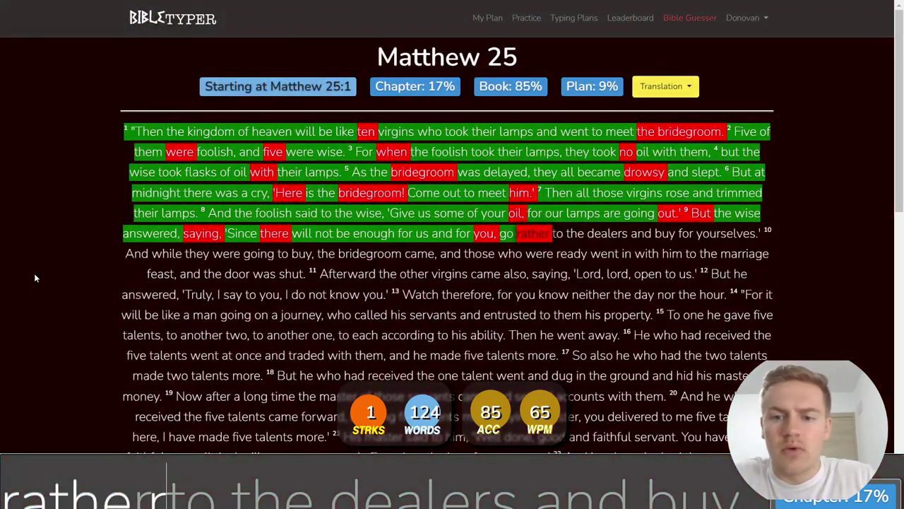
{"action": "type", "text": "r"}
{"action": "key", "text": "BackSpace"}
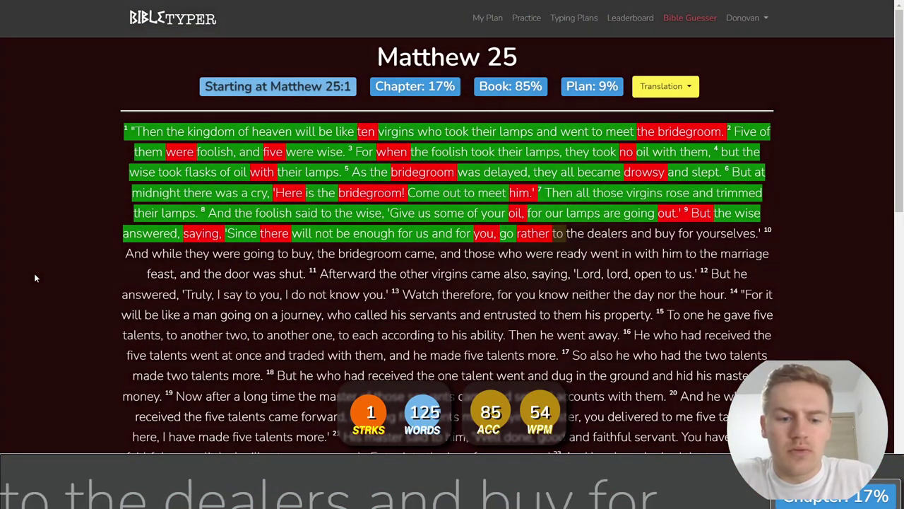
{"action": "type", "text": "to the dealers and buy for"}
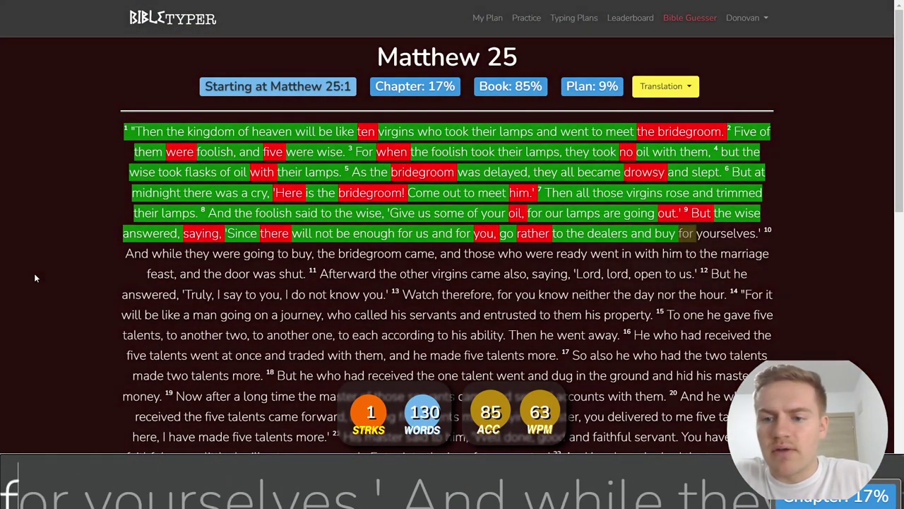
{"action": "type", "text": " yourselves.' 10 "}
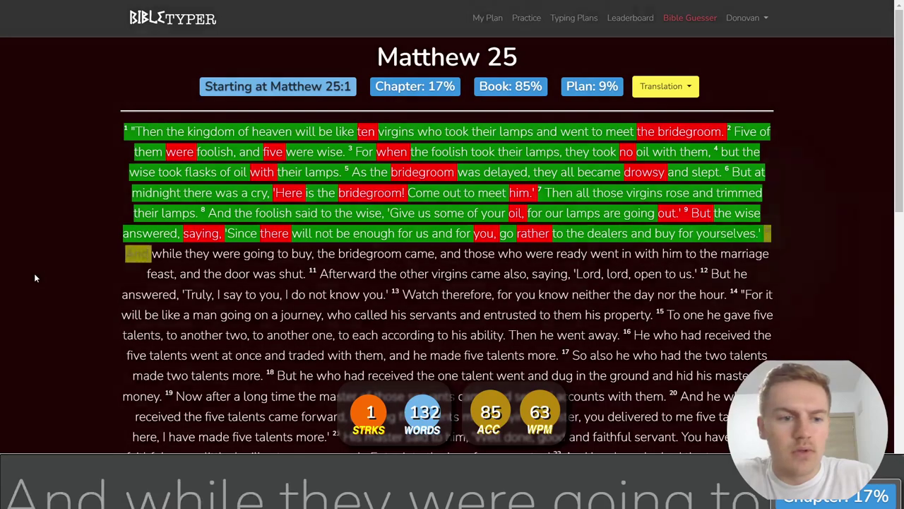
{"action": "type", "text": "And while they were going "}
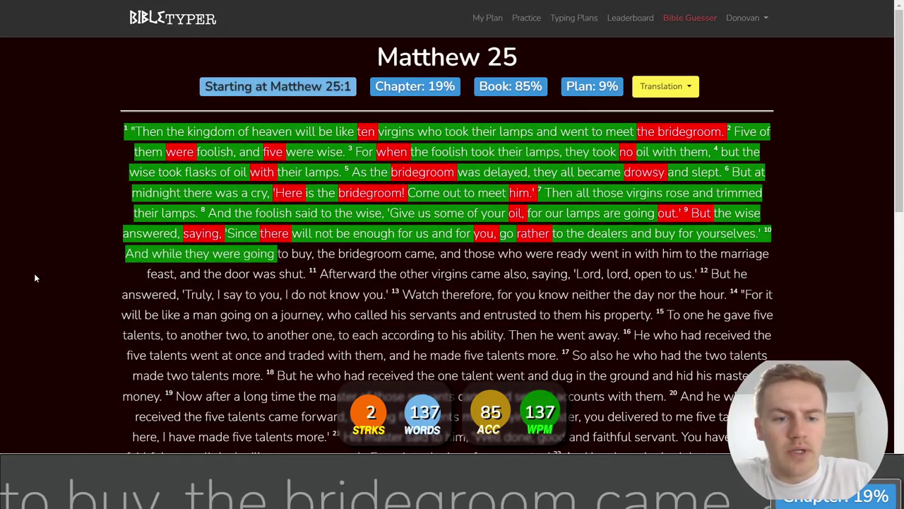
{"action": "type", "text": "to buy"}
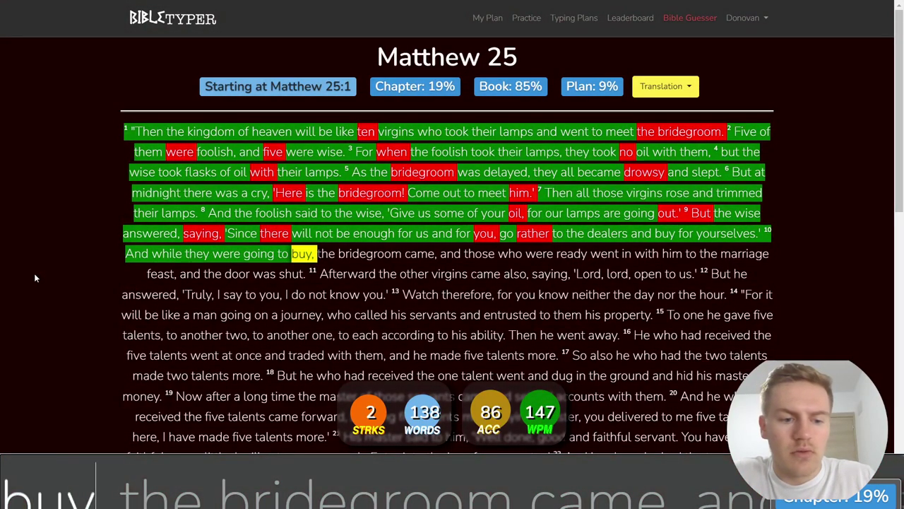
{"action": "type", "text": ", the bride"}
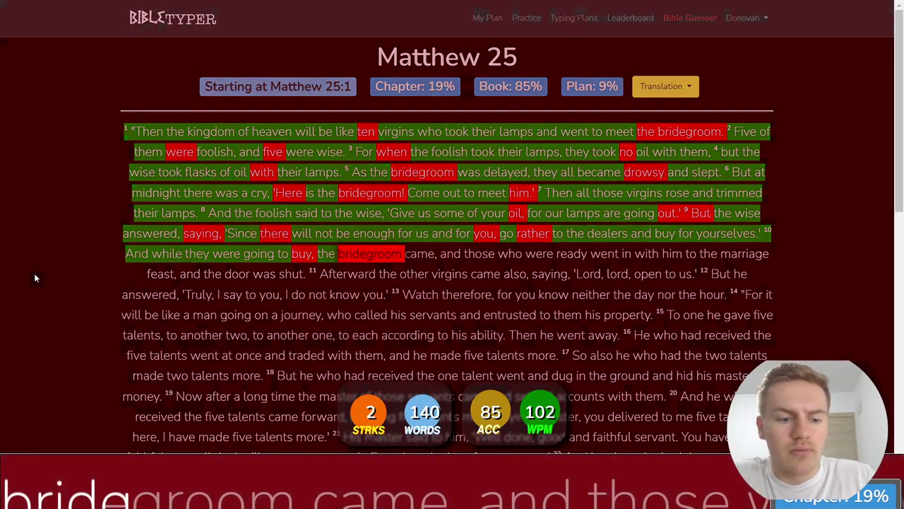
Step: Type verse 10 from 'bridegroom came' through verse 13's 'neither the day nor the hour.'
{"action": "key", "text": "BackSpace"}
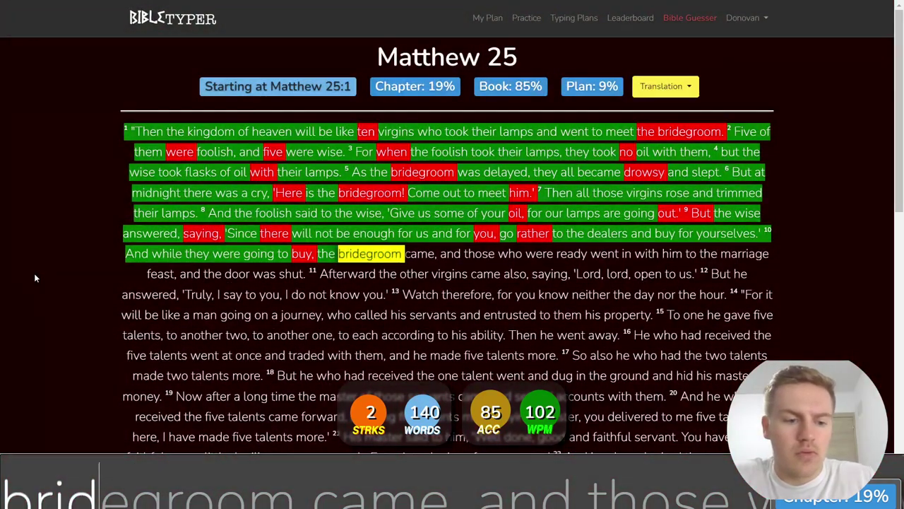
{"action": "type", "text": "m came, and thos"}
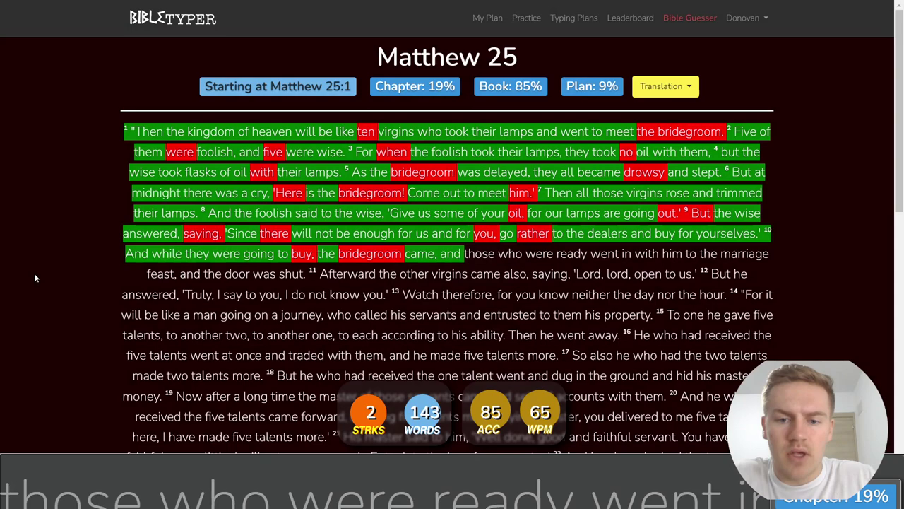
{"action": "type", "text": "e who"}
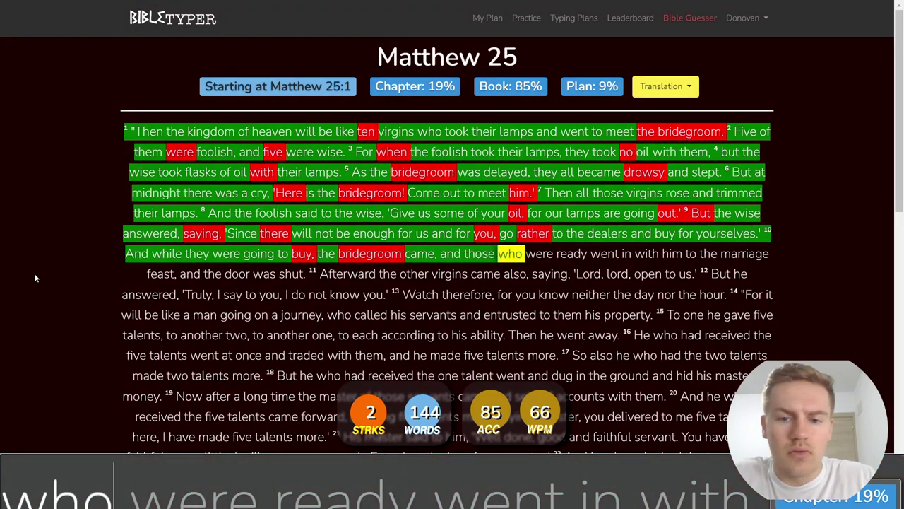
{"action": "type", "text": " were ready went in"}
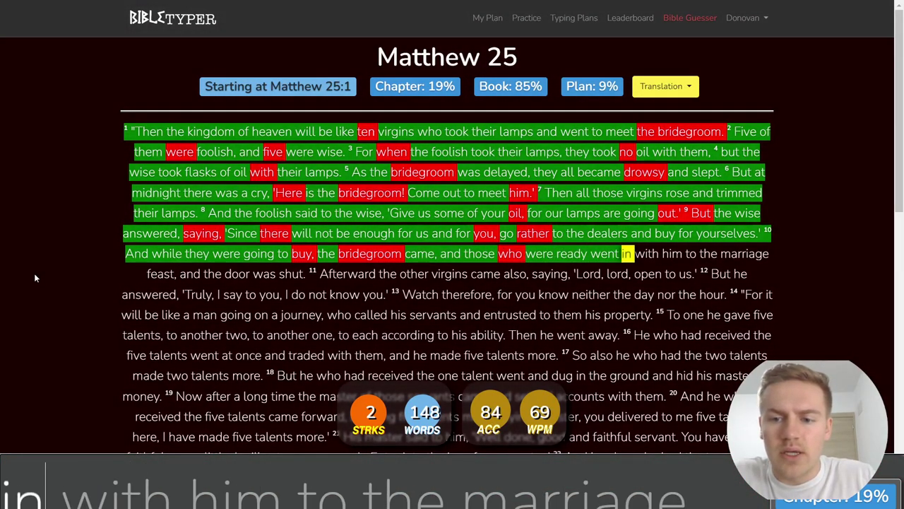
{"action": "type", "text": " with him to the marria"}
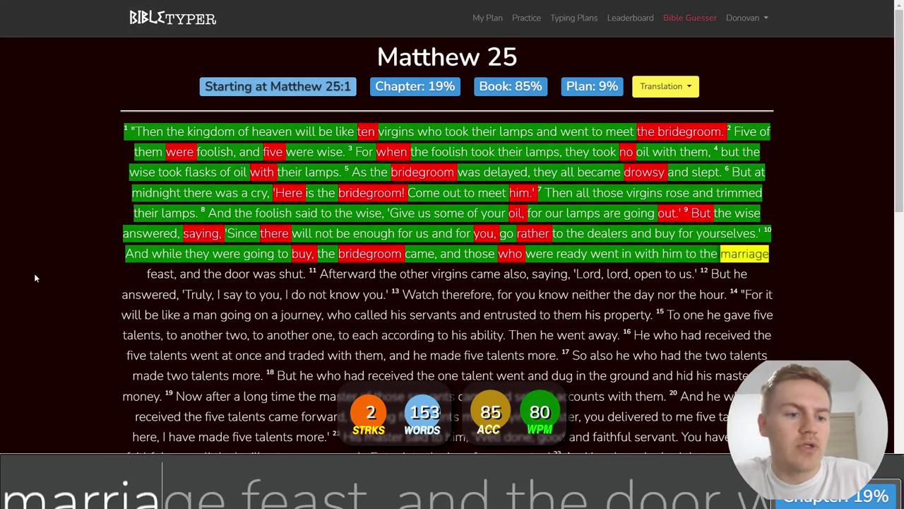
{"action": "type", "text": "ge feast,"}
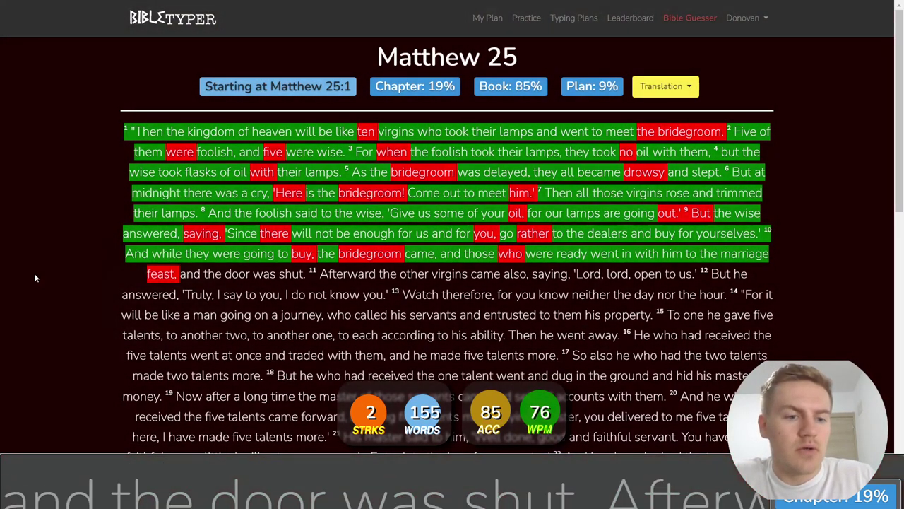
{"action": "type", "text": " and the door was shut."}
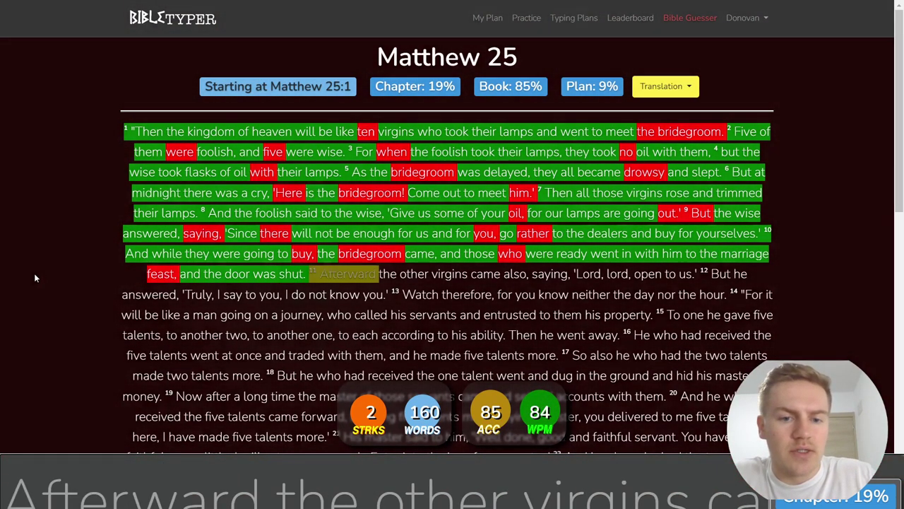
{"action": "type", "text": " 11 Afterward the "}
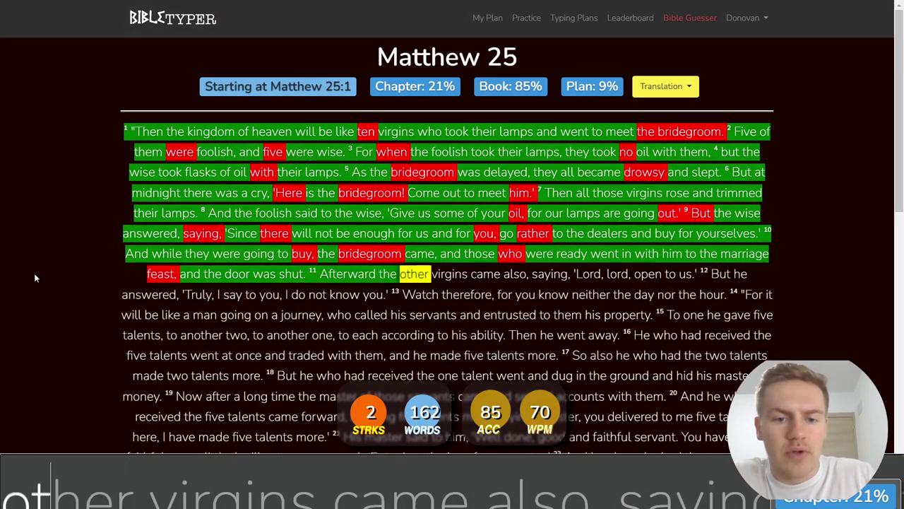
{"action": "type", "text": "other virgins ca"}
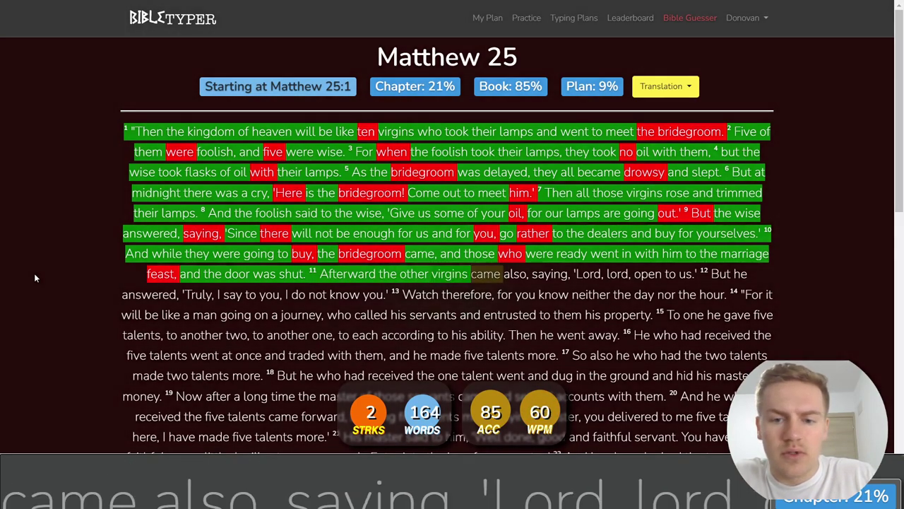
{"action": "type", "text": "me also, saying, "}
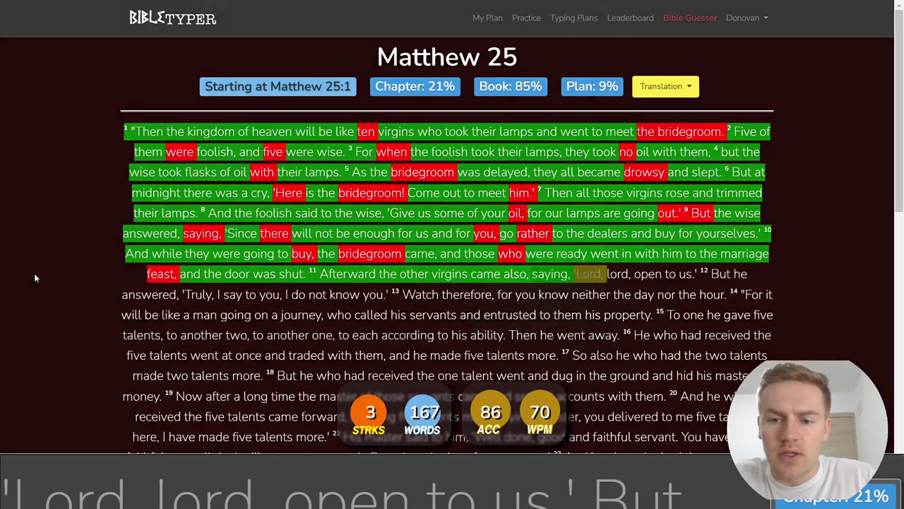
{"action": "type", "text": "'Lord, lord, open to"}
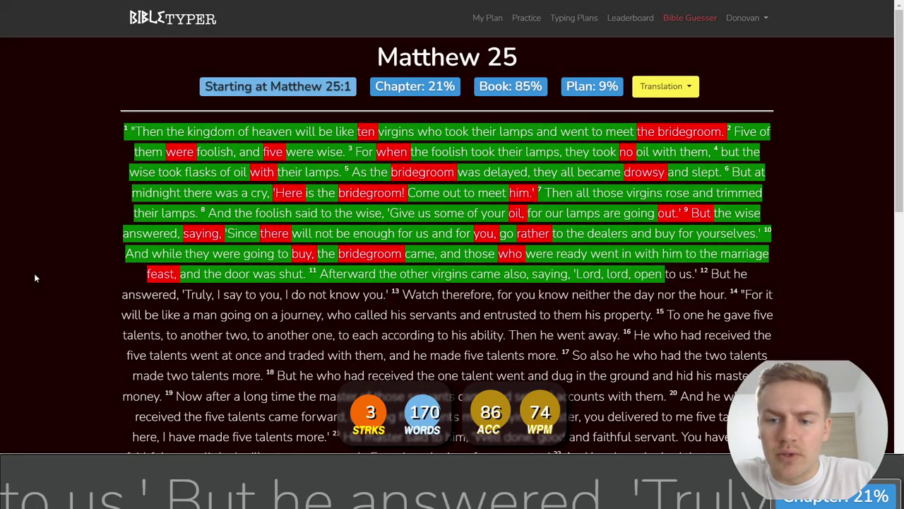
{"action": "type", "text": " us"}
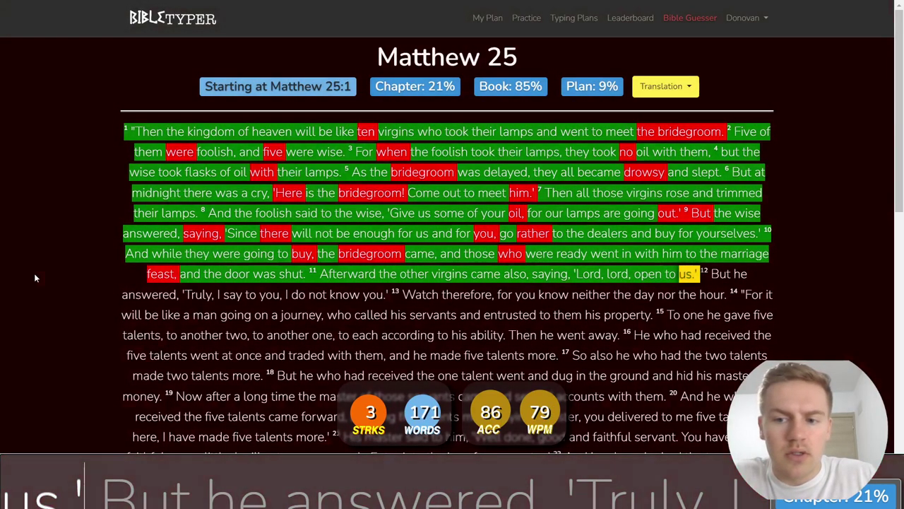
{"action": "type", "text": ".' 12 But he answered"}
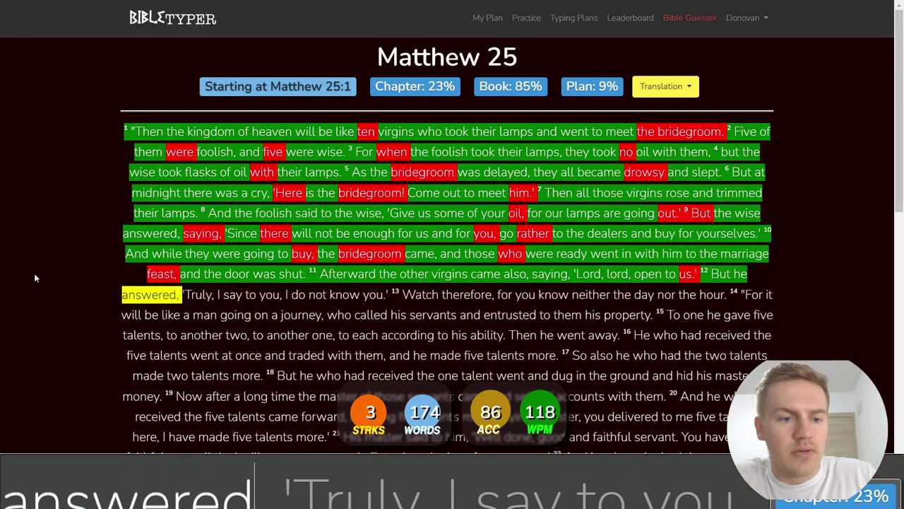
{"action": "type", "text": ", 'Truly, I say "}
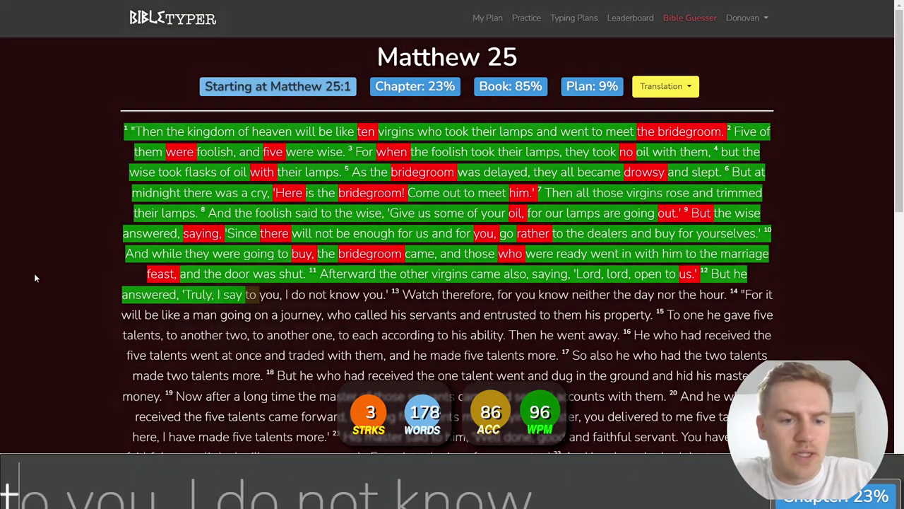
{"action": "type", "text": "to you, I do not "}
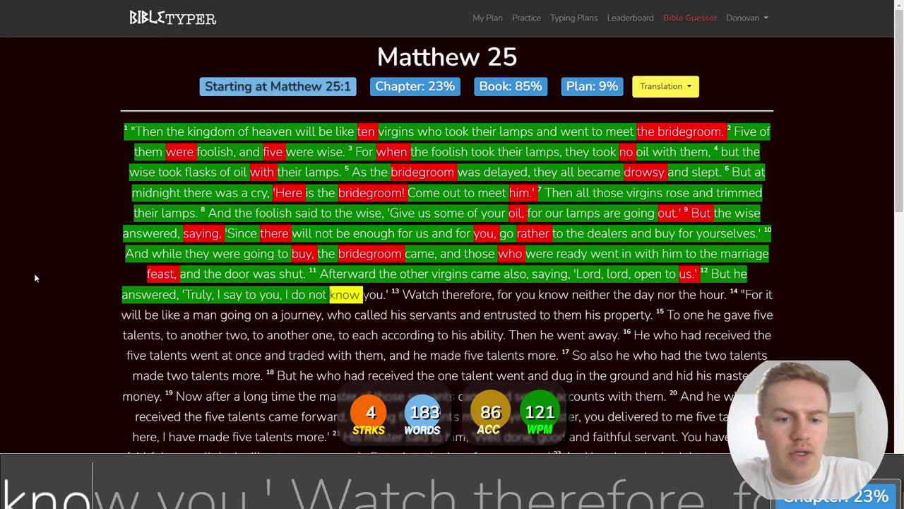
{"action": "type", "text": "know you.'"}
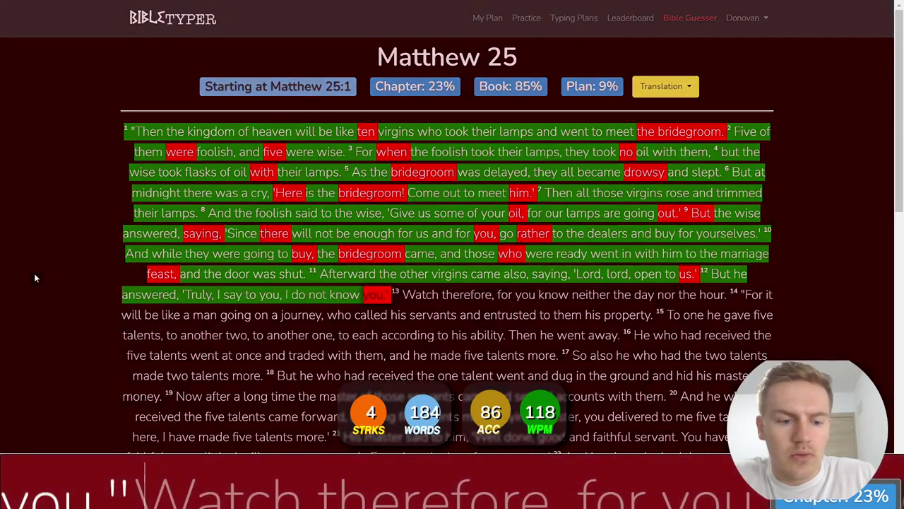
{"action": "type", "text": " 13 Watch th"}
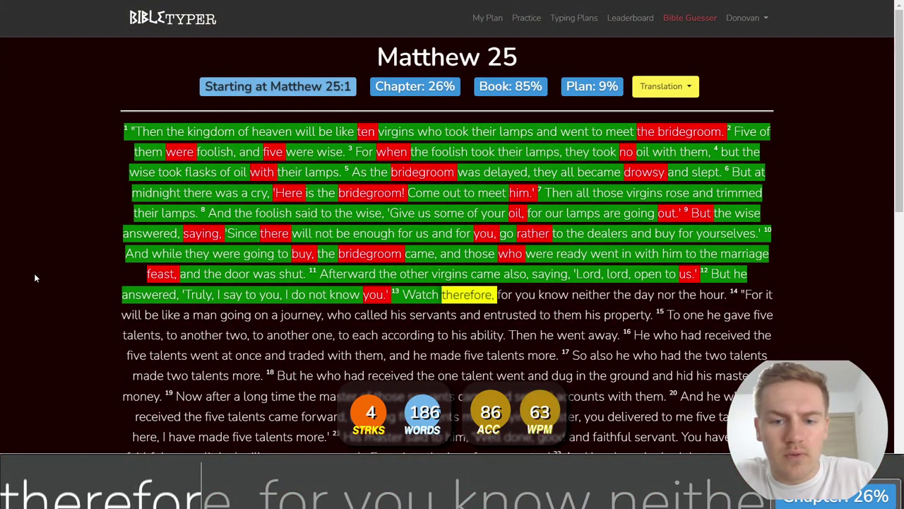
{"action": "type", "text": "erefore, for you k"}
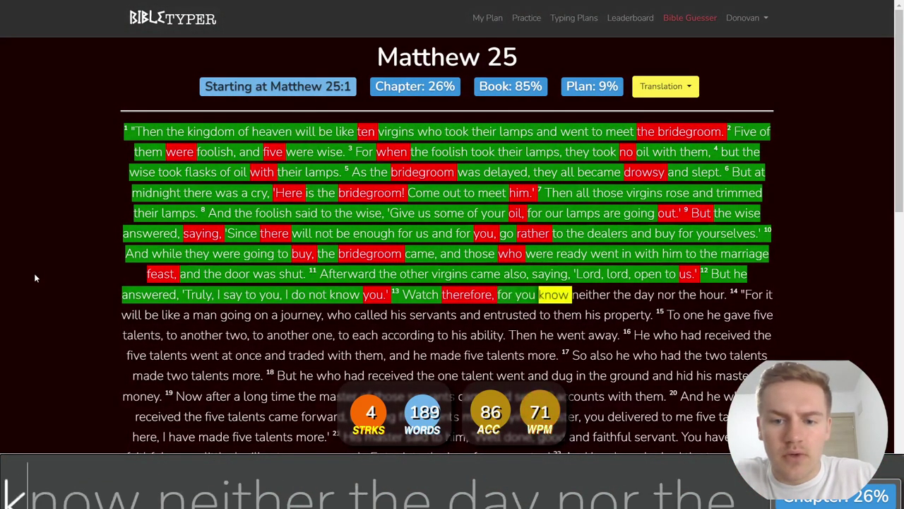
{"action": "type", "text": "now "}
{"action": "type", "text": "ne"}
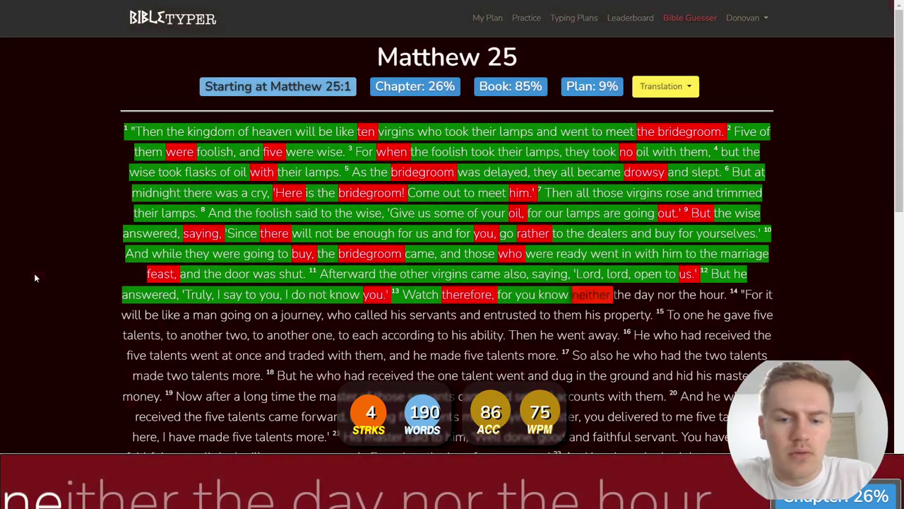
{"action": "type", "text": "ither the day nor "}
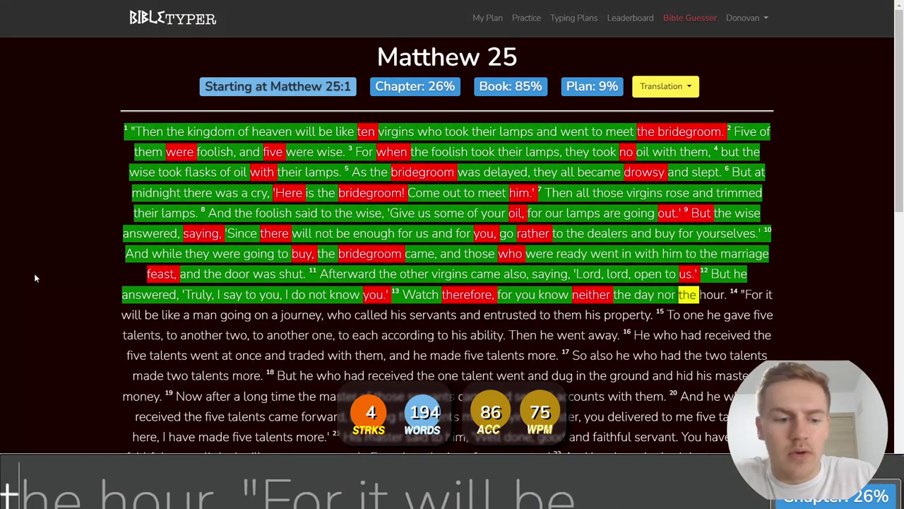
{"action": "type", "text": "the hour. 14"}
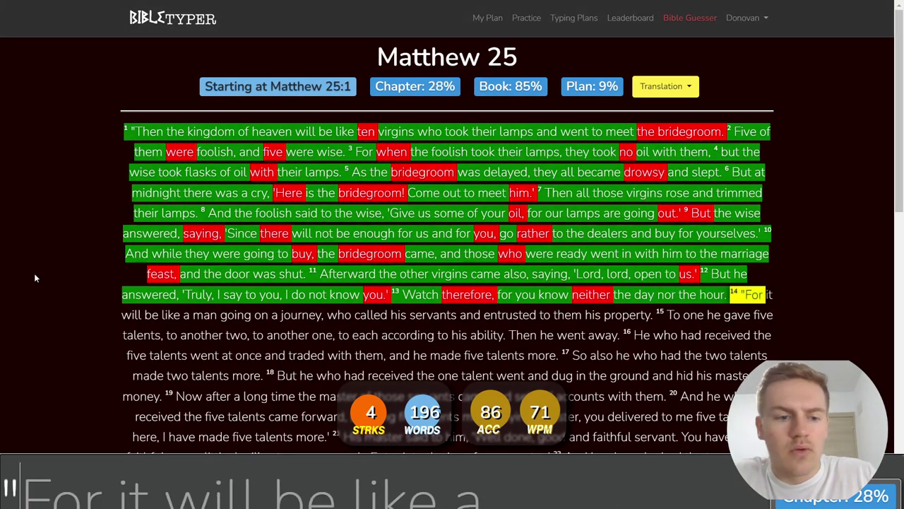
{"action": "type", "text": " \"For it will be like a "}
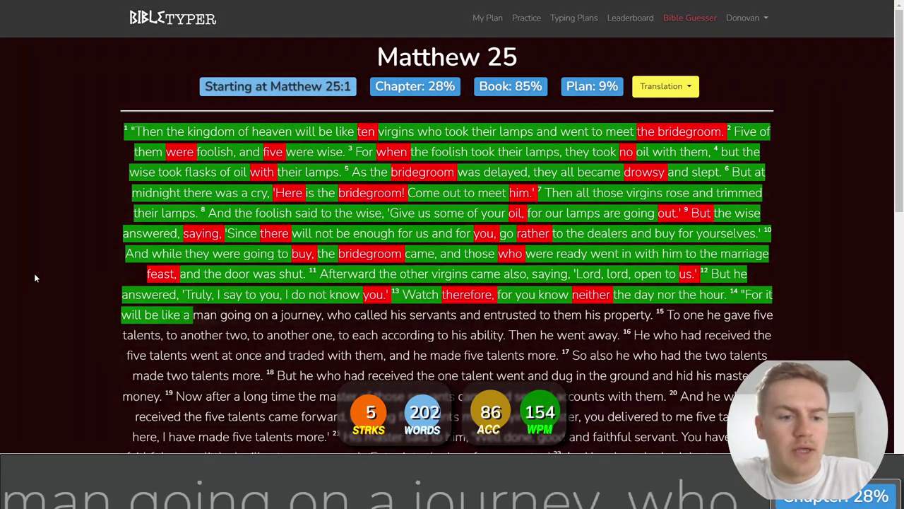
{"action": "type", "text": "man going on a journey, wh"}
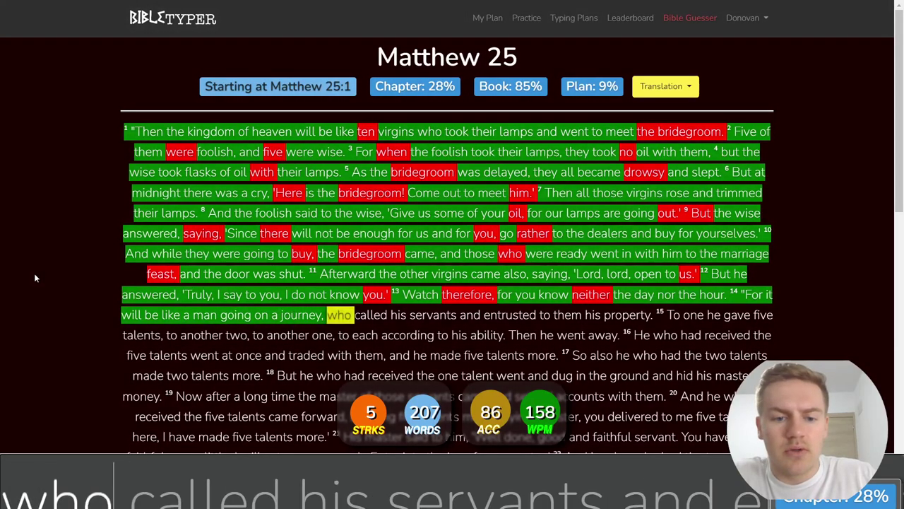
{"action": "type", "text": "o called his servants and entru"}
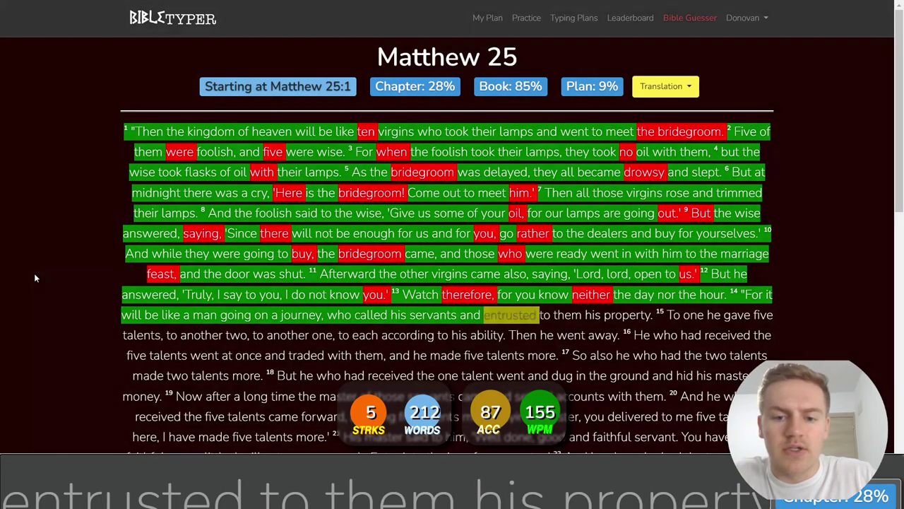
{"action": "type", "text": "sted to th"}
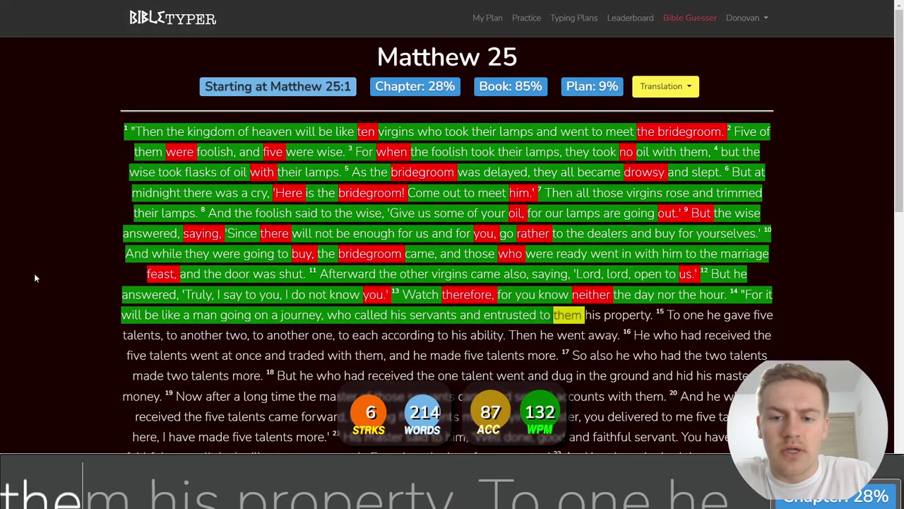
{"action": "type", "text": "em his property."}
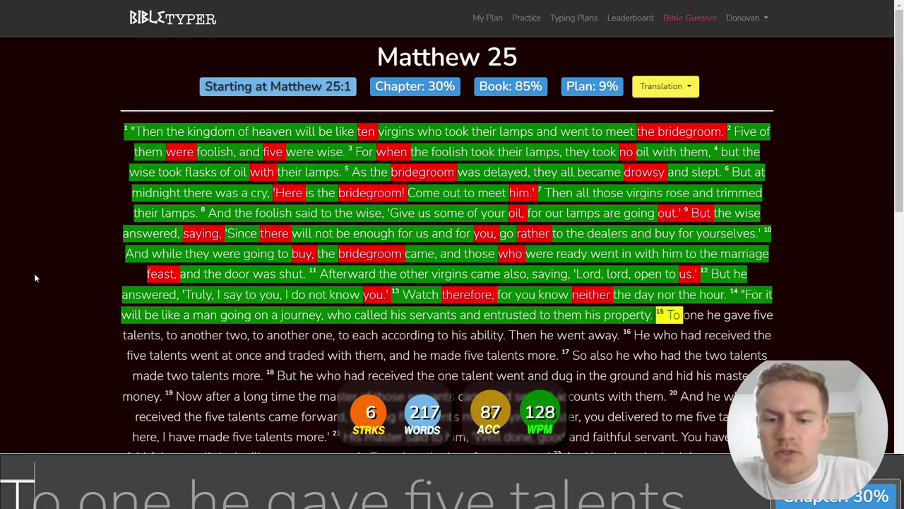
Step: Type the rest of verse 15 through verse 18, reaching 39% of the chapter
{"action": "type", "text": "h "}
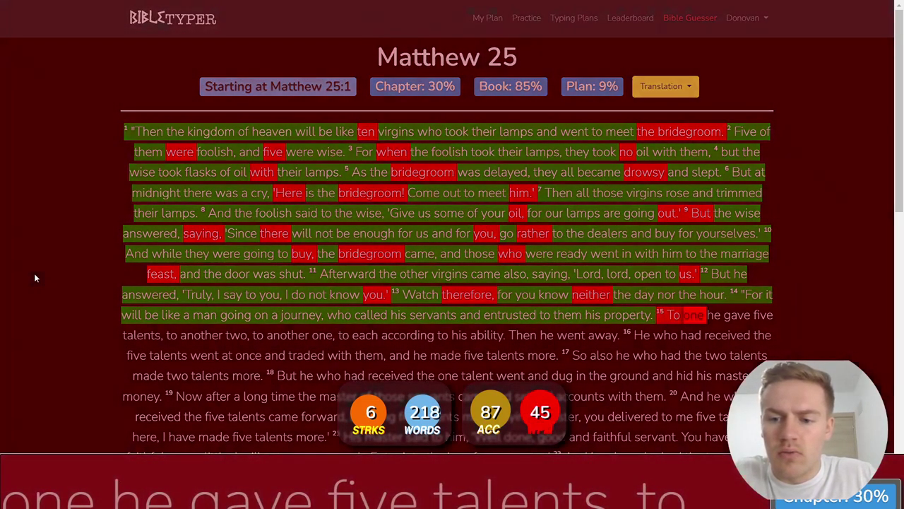
{"action": "type", "text": "one he gave five "}
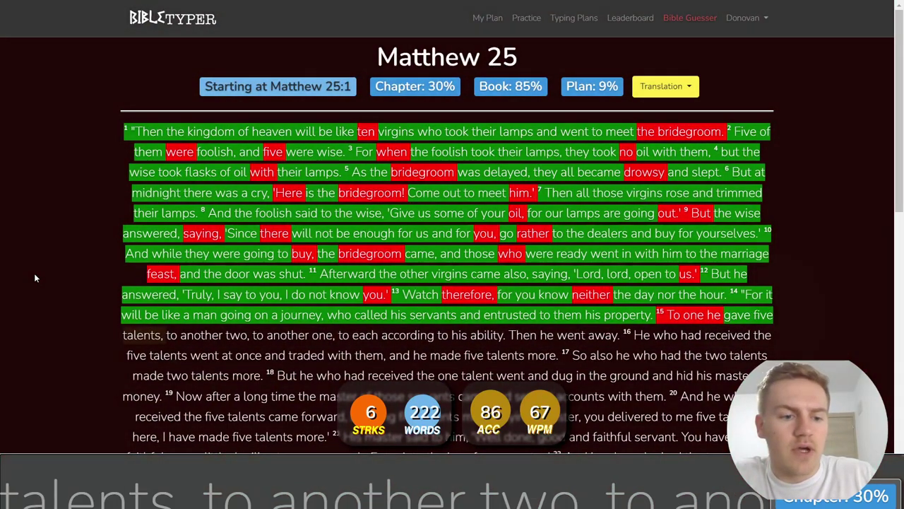
{"action": "type", "text": "s, to her "}
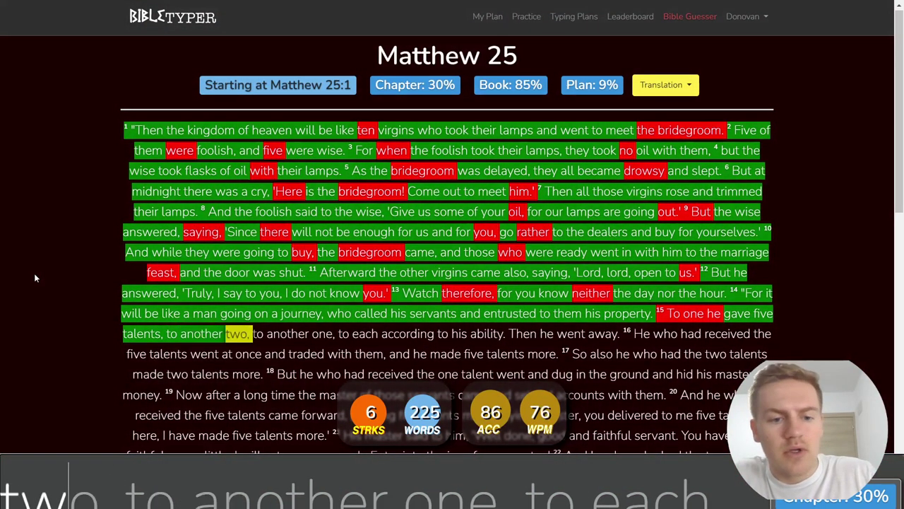
{"action": "type", "text": "t"}
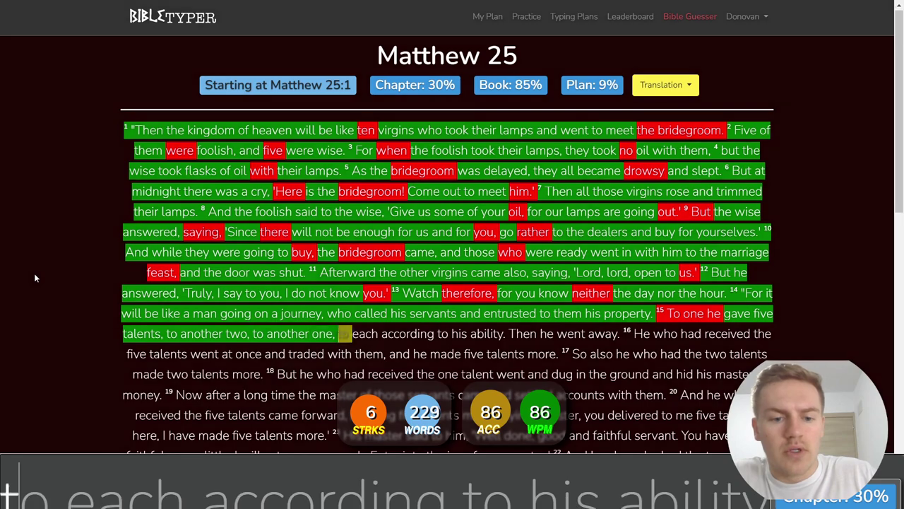
{"action": "type", "text": "wo, to another one, to each ac"}
{"action": "type", "text": " to hi"}
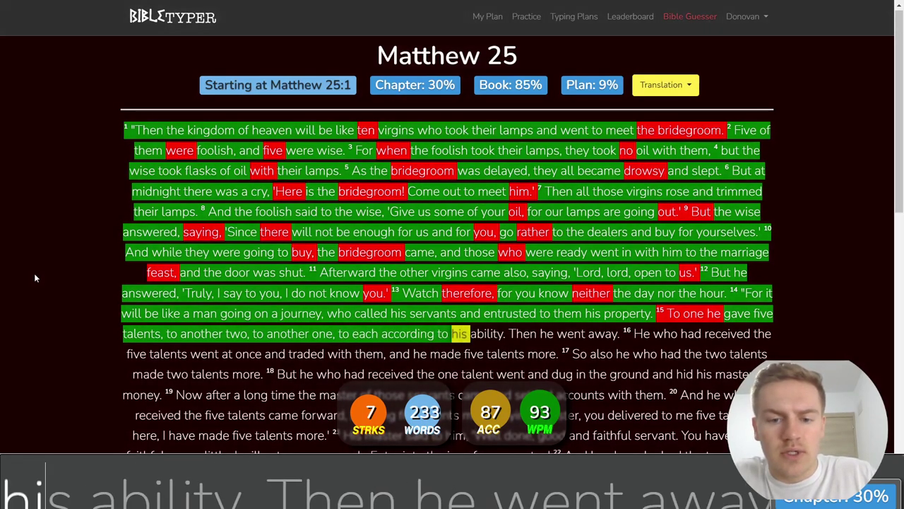
{"action": "type", "text": "s abil. Then he "}
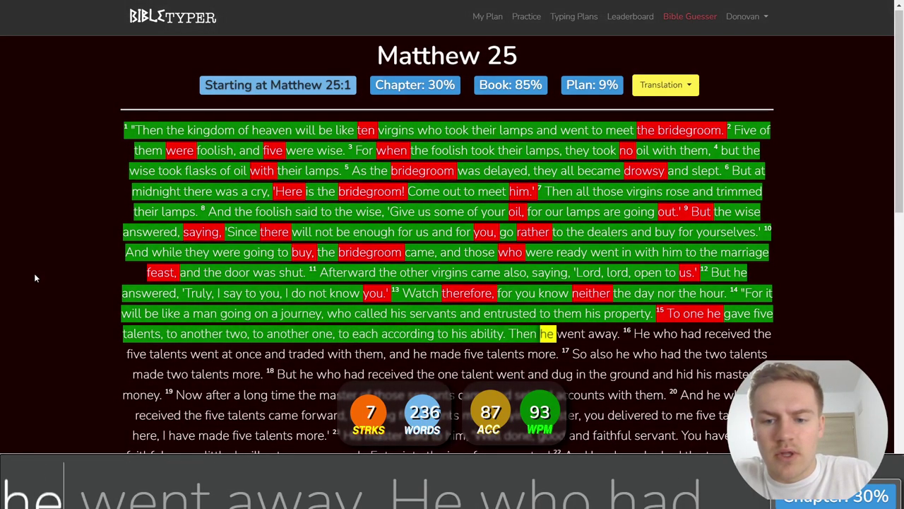
{"action": "type", "text": "went away. "}
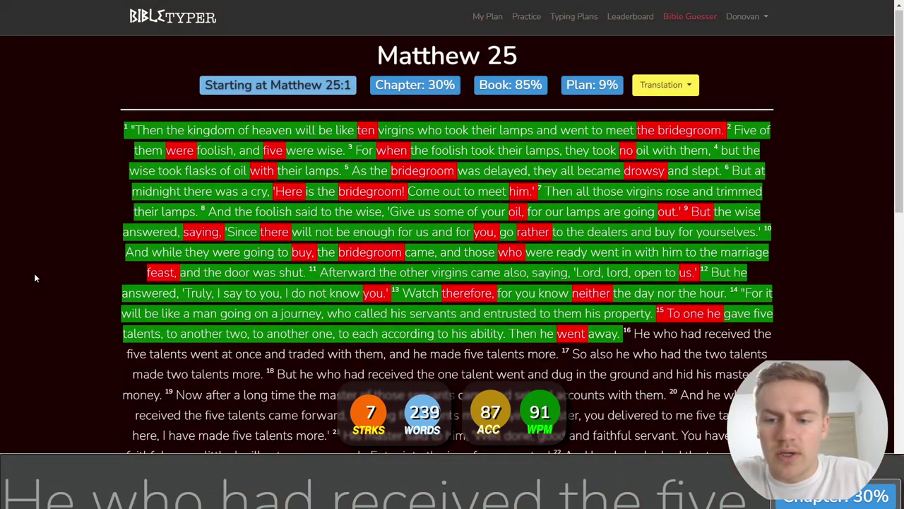
{"action": "type", "text": "He who had recei"}
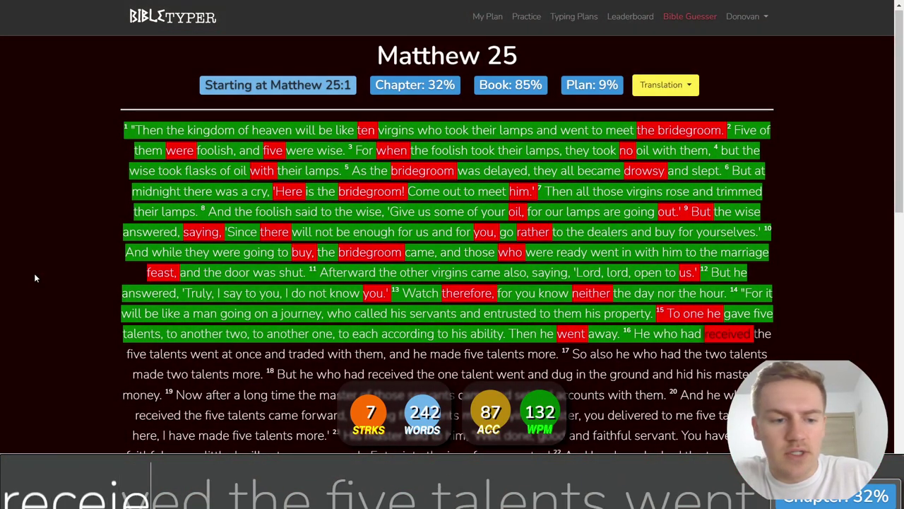
{"action": "type", "text": "eved the "}
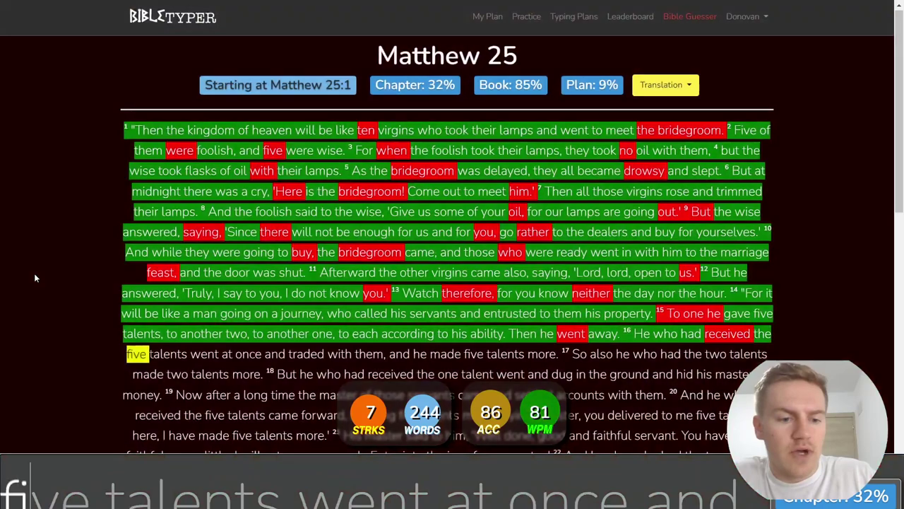
{"action": "type", "text": "five talents "}
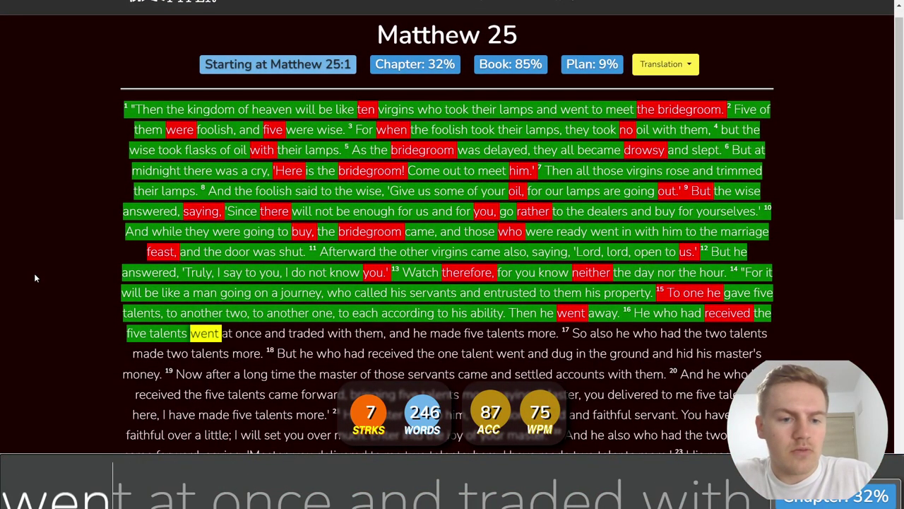
{"action": "type", "text": "went at once and "}
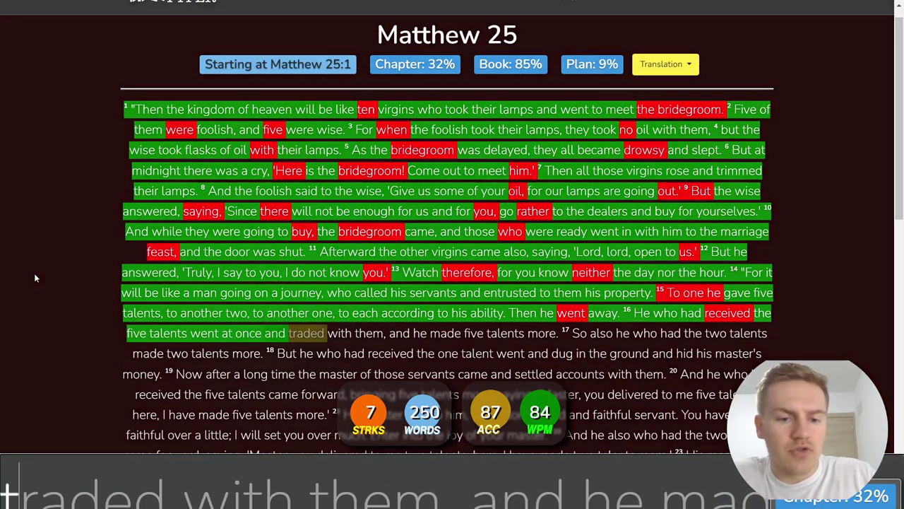
{"action": "type", "text": "traded with them, and he "}
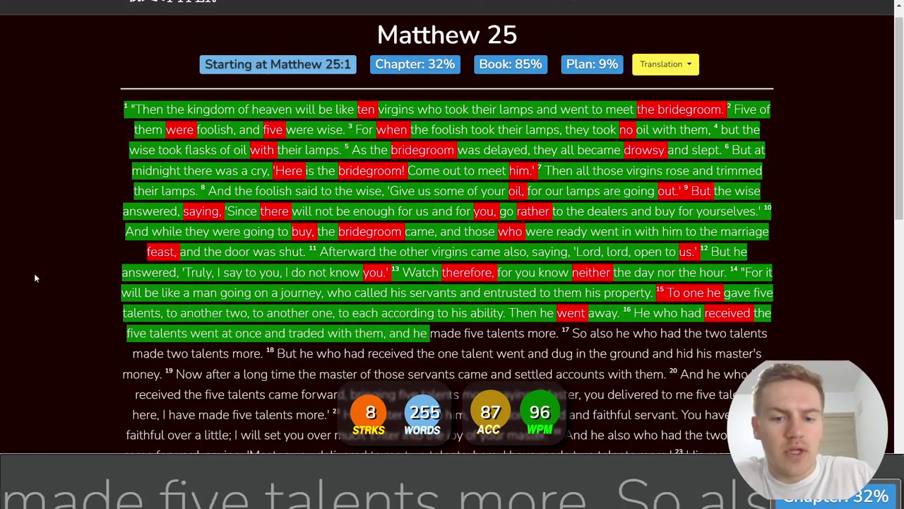
{"action": "type", "text": "made five talents "}
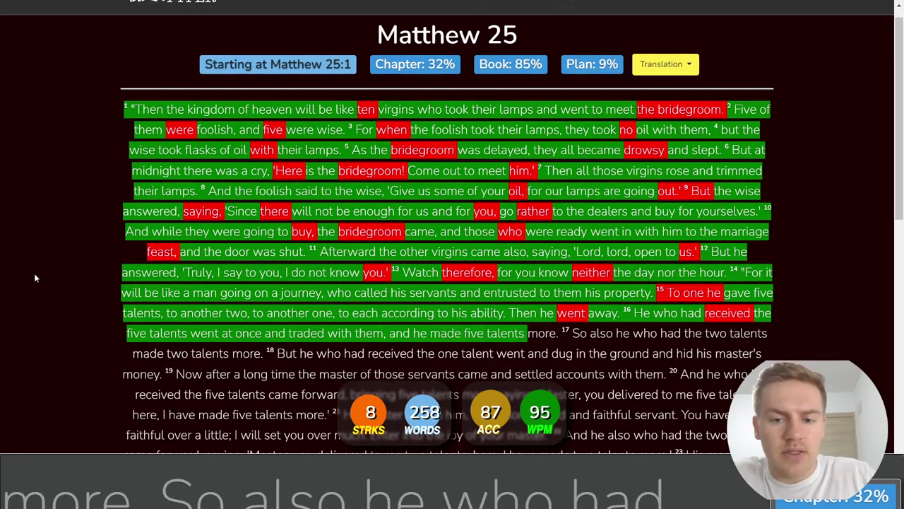
{"action": "type", "text": "more. So also he who"}
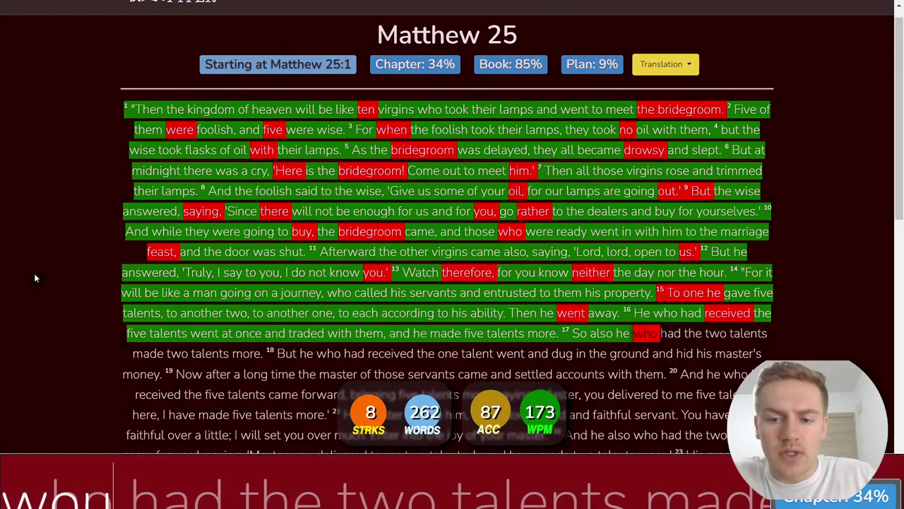
{"action": "type", "text": " had the "}
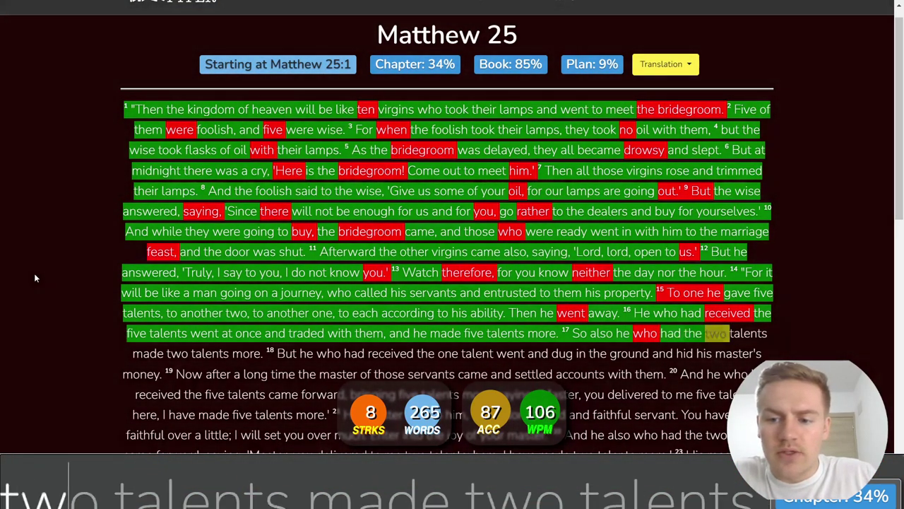
{"action": "type", "text": "two  made two "}
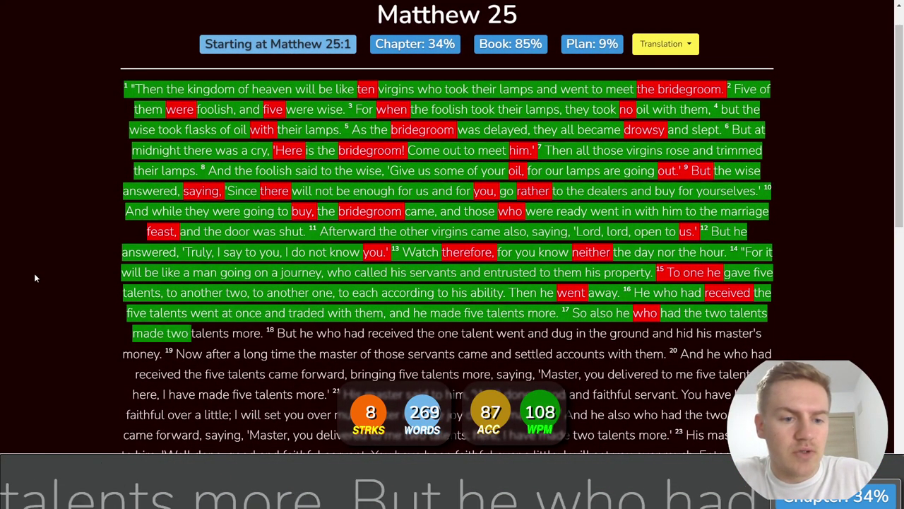
{"action": "type", "text": "nts more. But "}
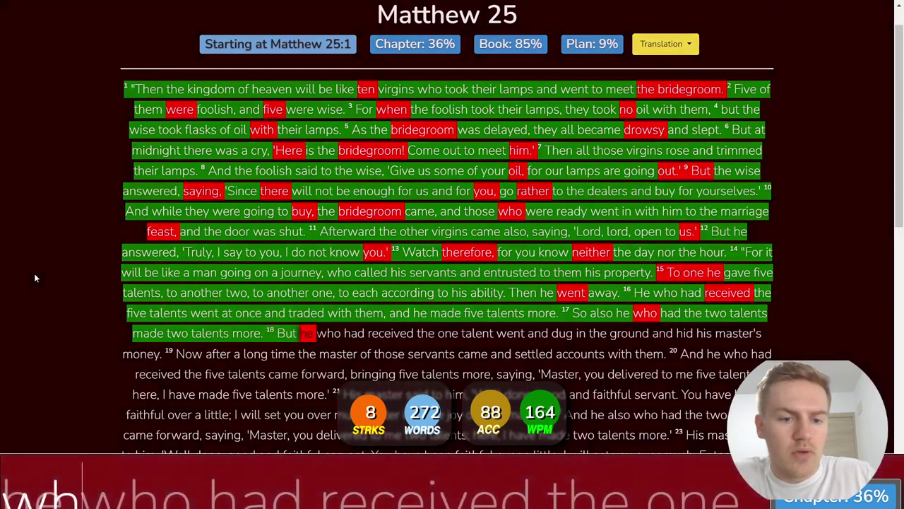
{"action": "type", "text": "he whd rece"}
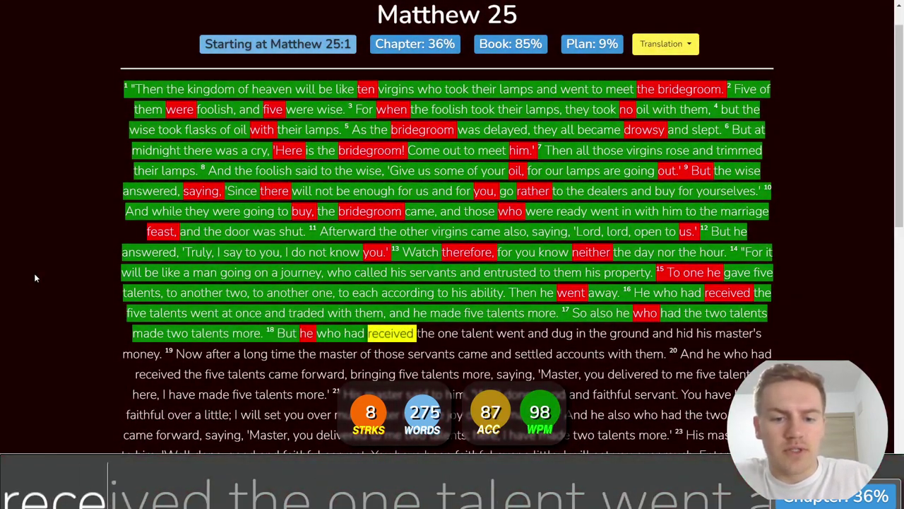
{"action": "type", "text": "e talent "}
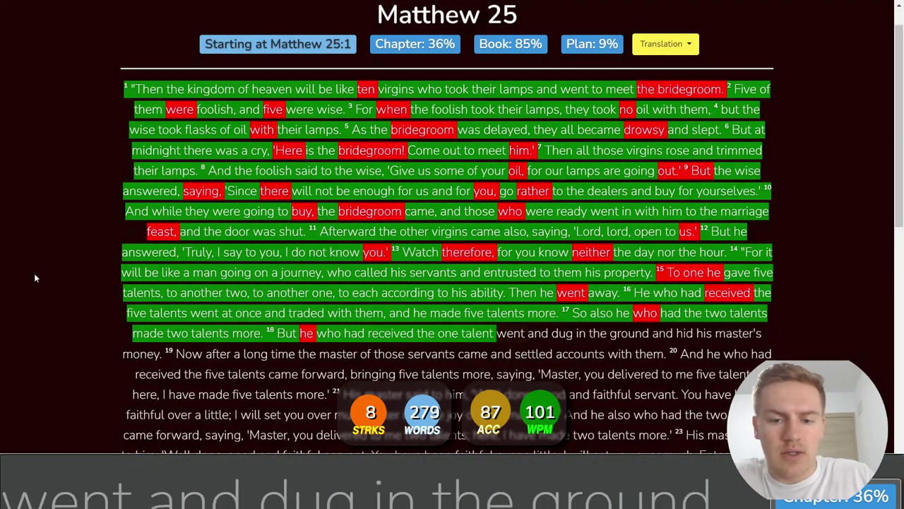
{"action": "type", "text": "ug in the g"}
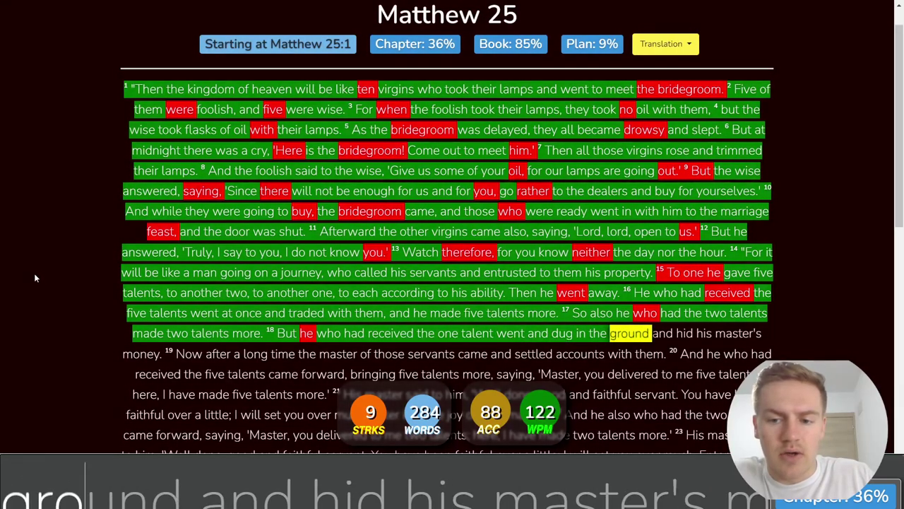
{"action": "type", "text": "rou"}
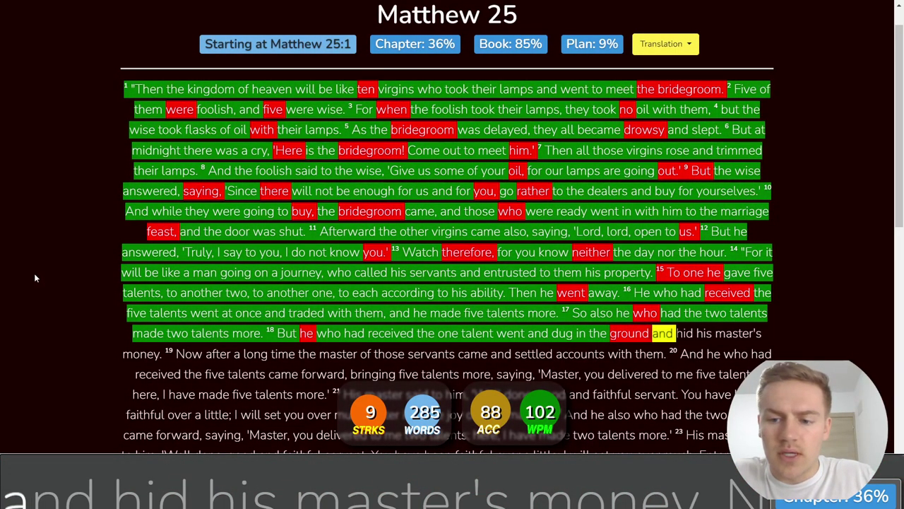
{"action": "type", "text": "and hid hi"}
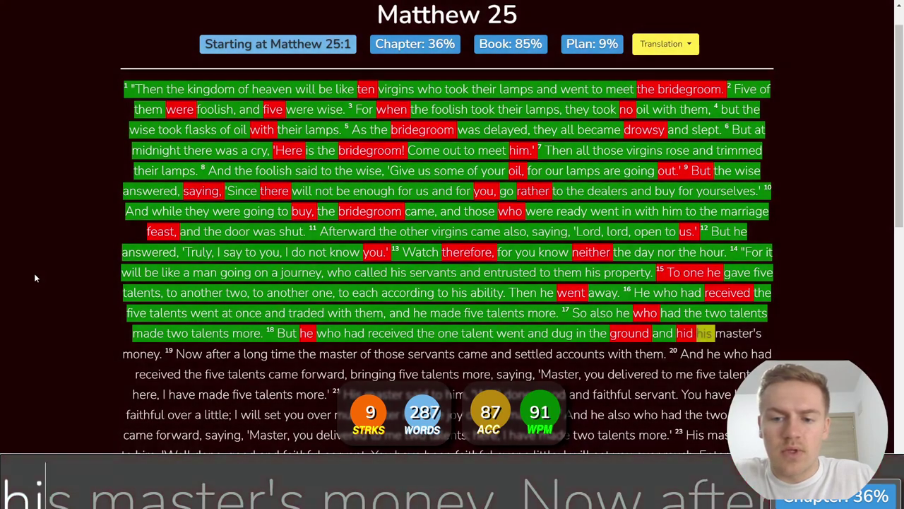
{"action": "type", "text": "r's money. Now "}
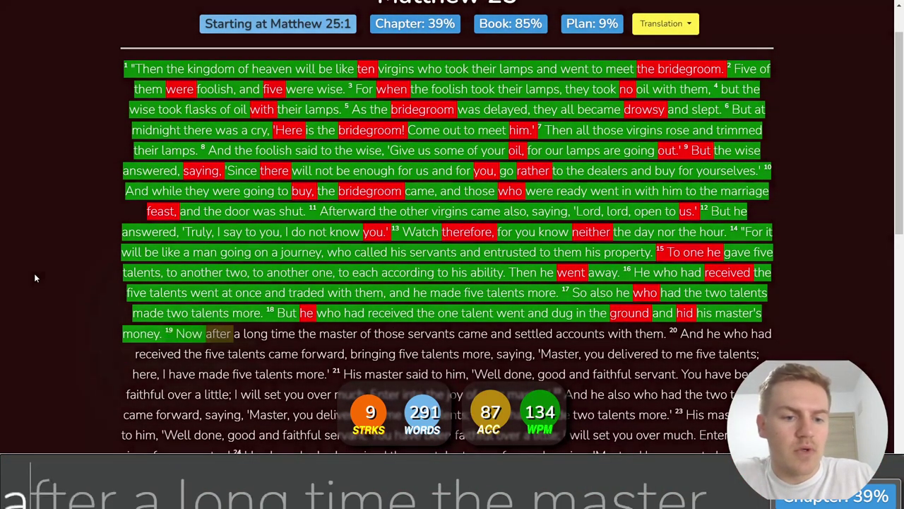
{"action": "type", "text": "after a long time the "}
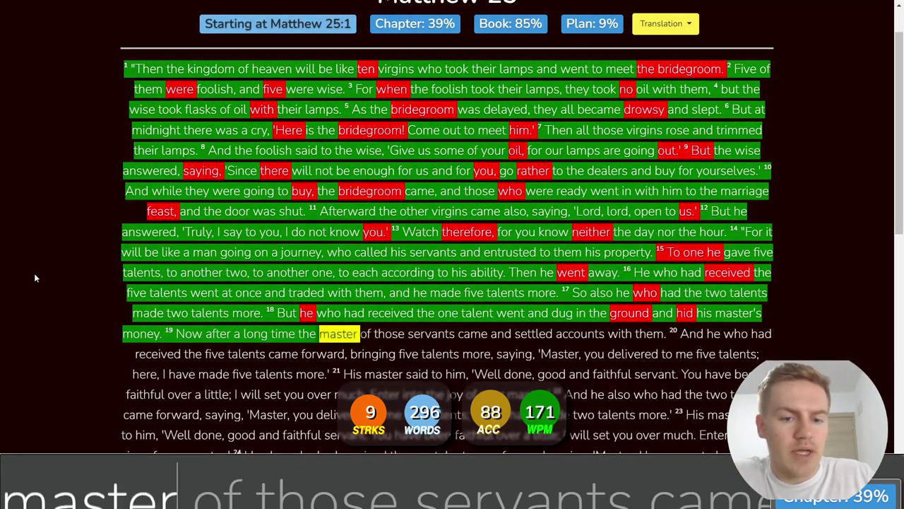
{"action": "type", "text": "master of those servants "}
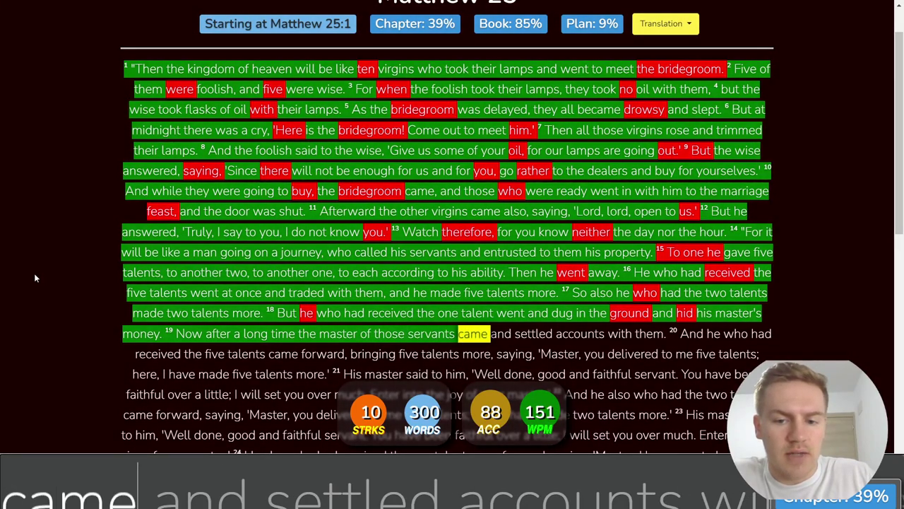
{"action": "type", "text": " and st"}
Step: Type verse 19's end and verse 20 through 'I have made five talents more.'
{"action": "key", "text": "BackSpace"}
{"action": "type", "text": "ettl"}
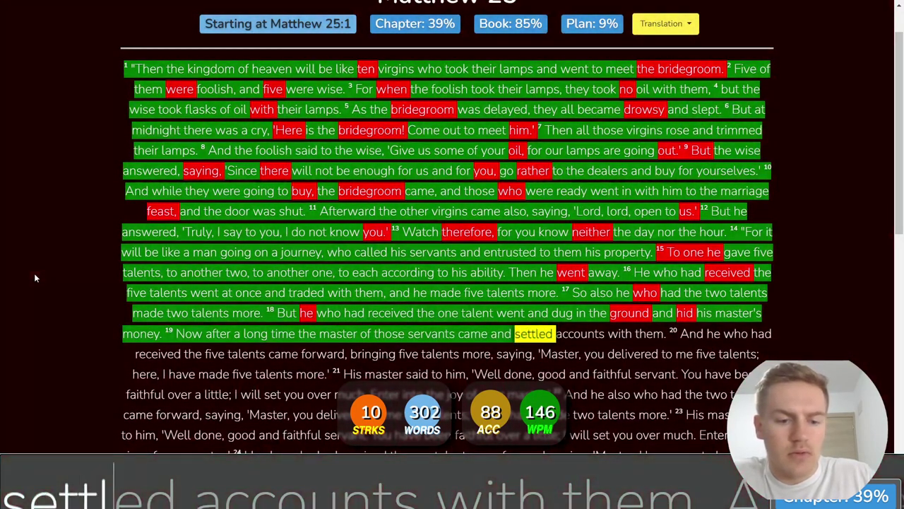
{"action": "type", "text": "ed accounts with them"}
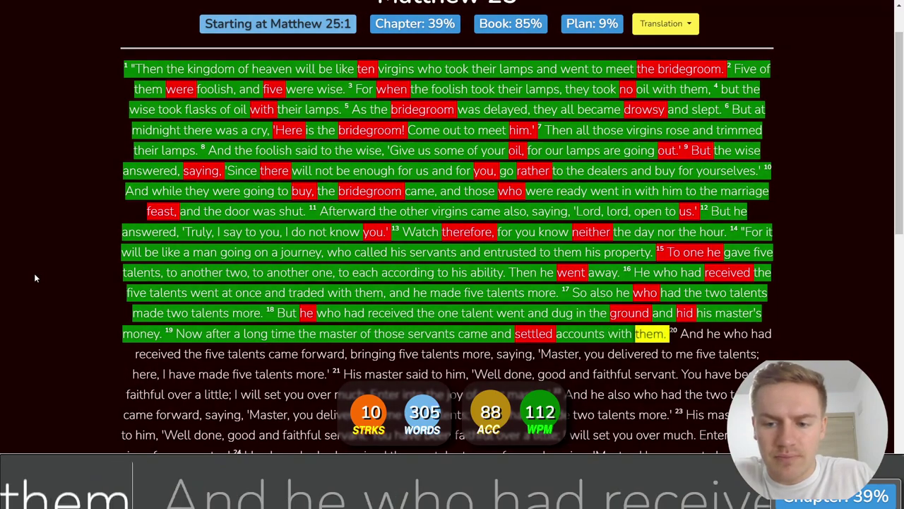
{"action": "type", "text": ". 20 And he "}
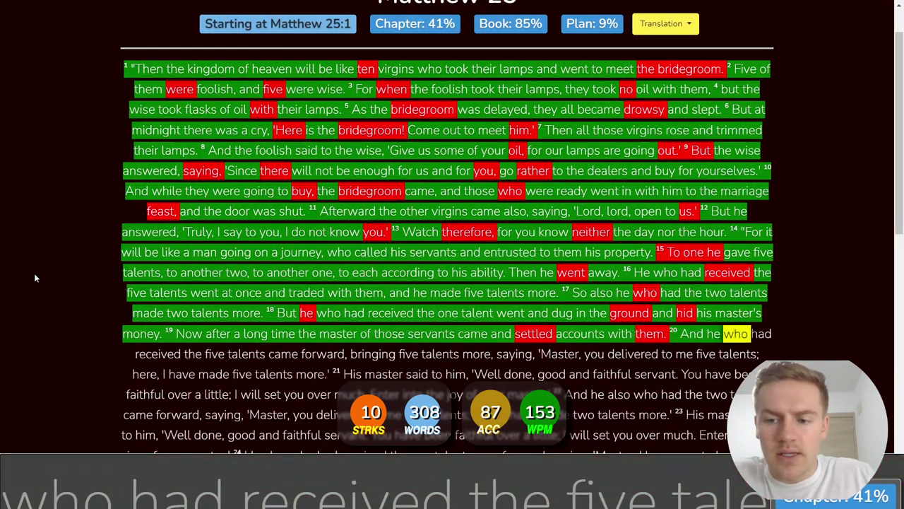
{"action": "type", "text": "who had rece"}
{"action": "key", "text": "BackSpace"}
{"action": "type", "text": "ceiv"}
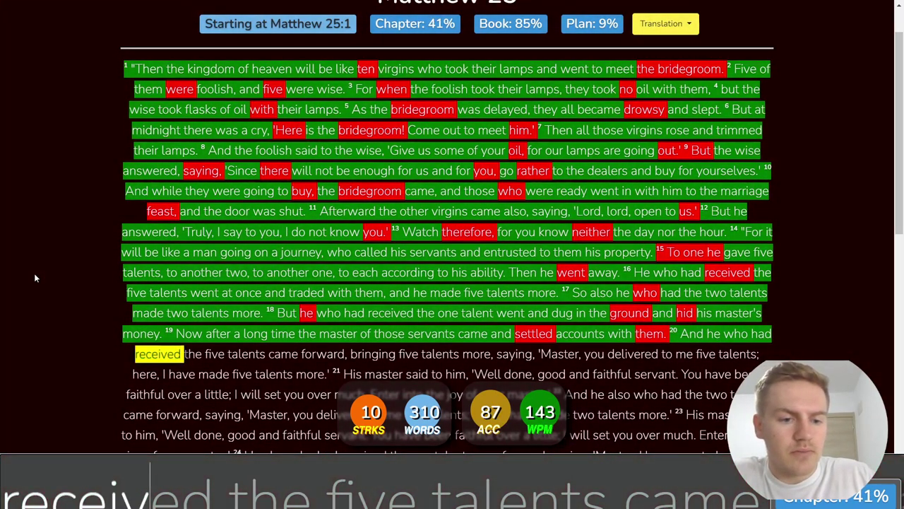
{"action": "type", "text": "e"}
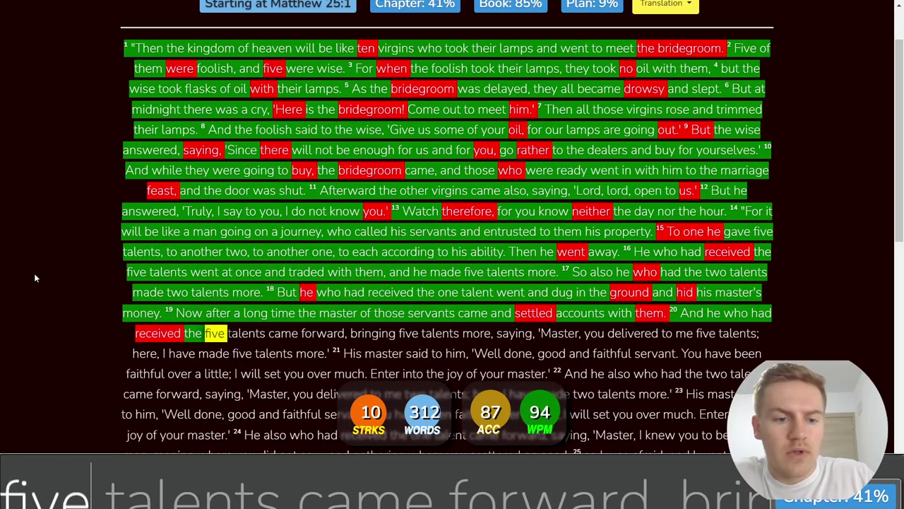
{"action": "type", "text": "d the f talents came forward, b"}
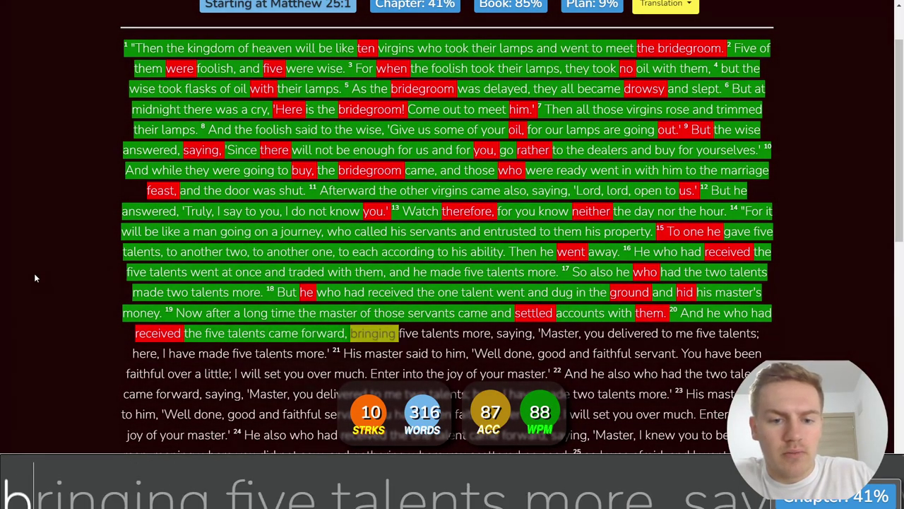
{"action": "type", "text": "s five "}
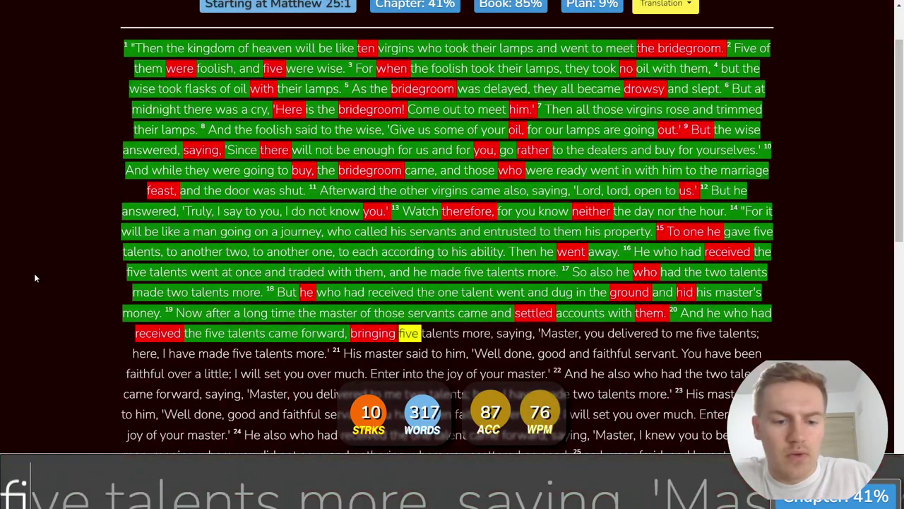
{"action": "type", "text": "talents more"}
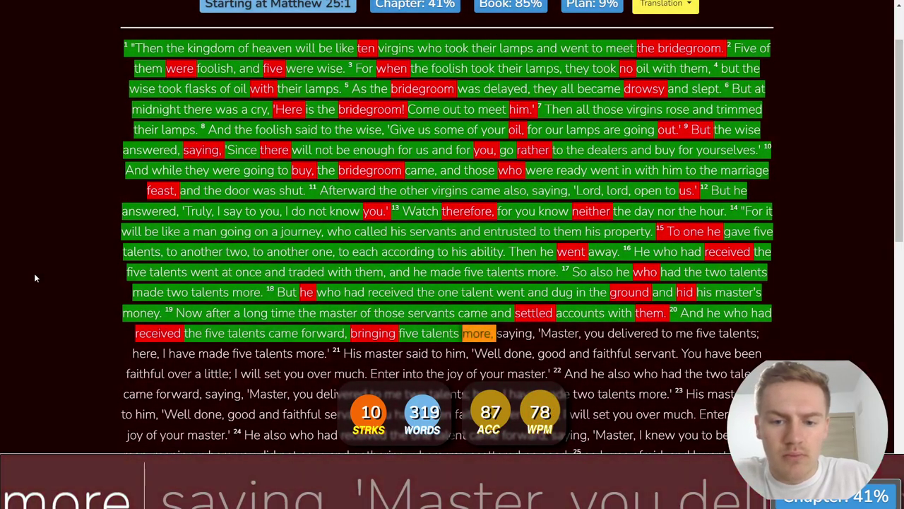
{"action": "type", "text": "  ster, "}
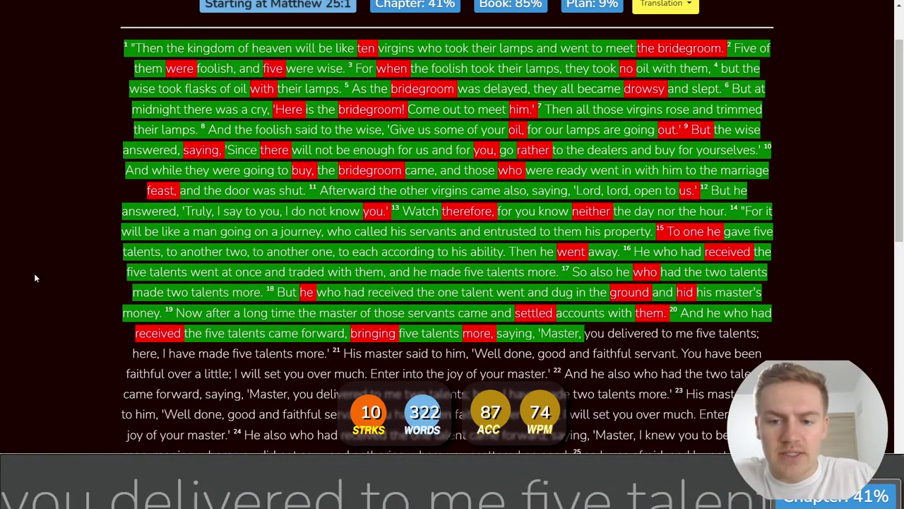
{"action": "type", "text": "you ed to me "}
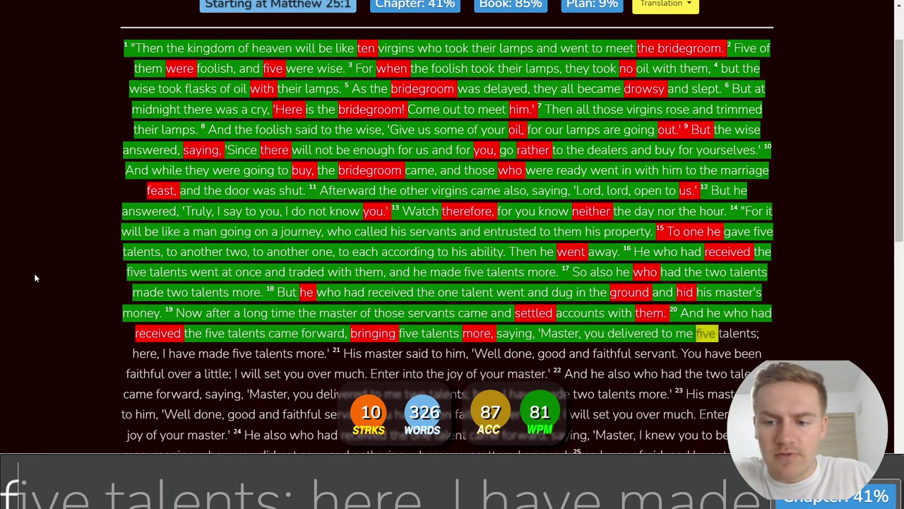
{"action": "type", "text": "five tal here, "}
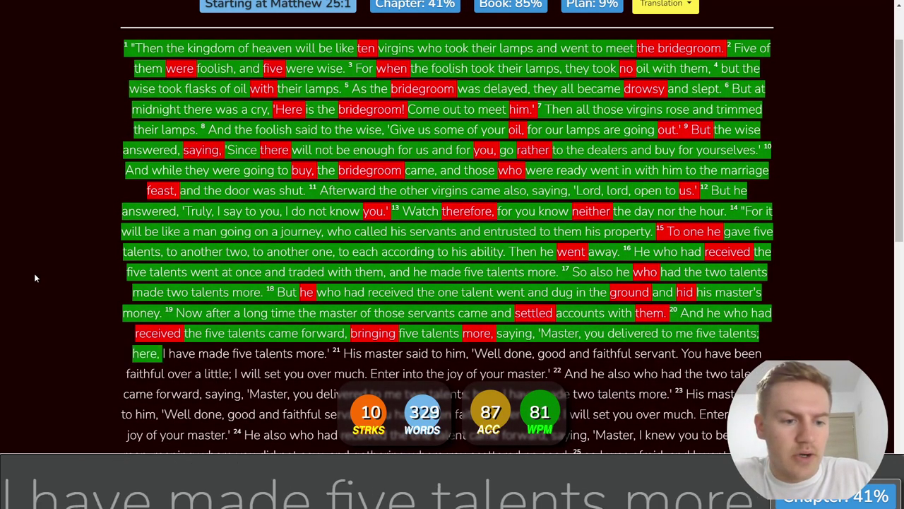
{"action": "type", "text": "I have made five "}
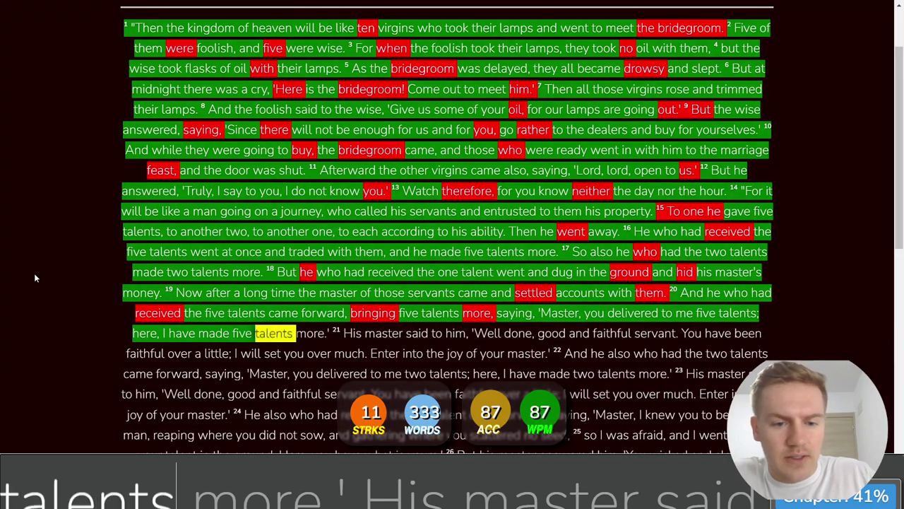
{"action": "type", "text": " more.'"}
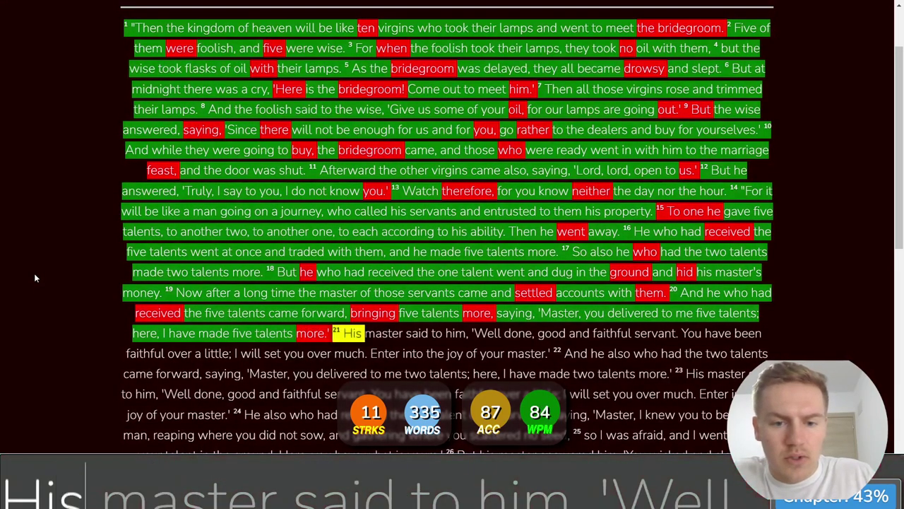
{"action": "type", "text": " His master said to "}
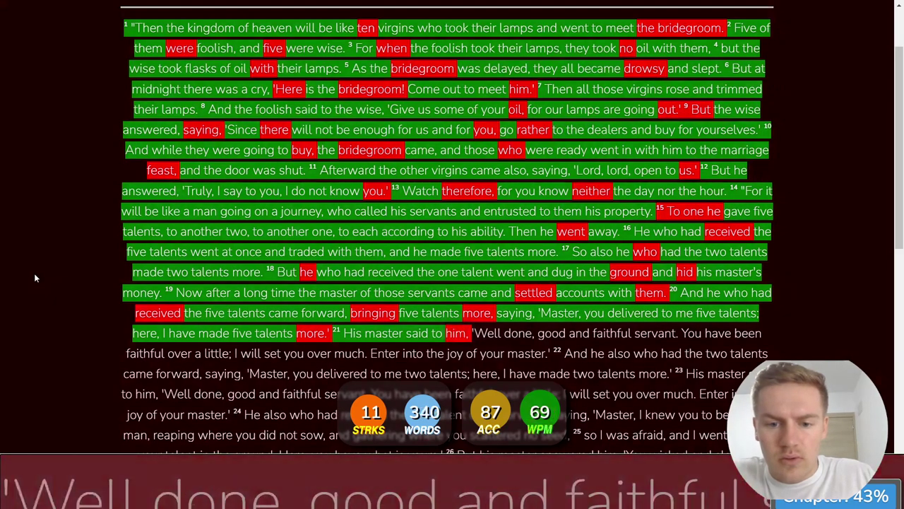
{"action": "type", "text": " 'Well done"}
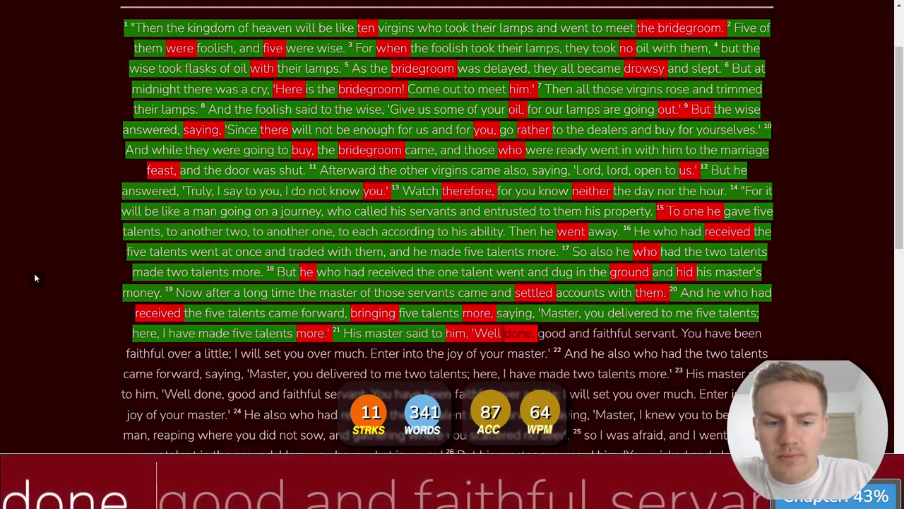
{"action": "type", "text": " good "}
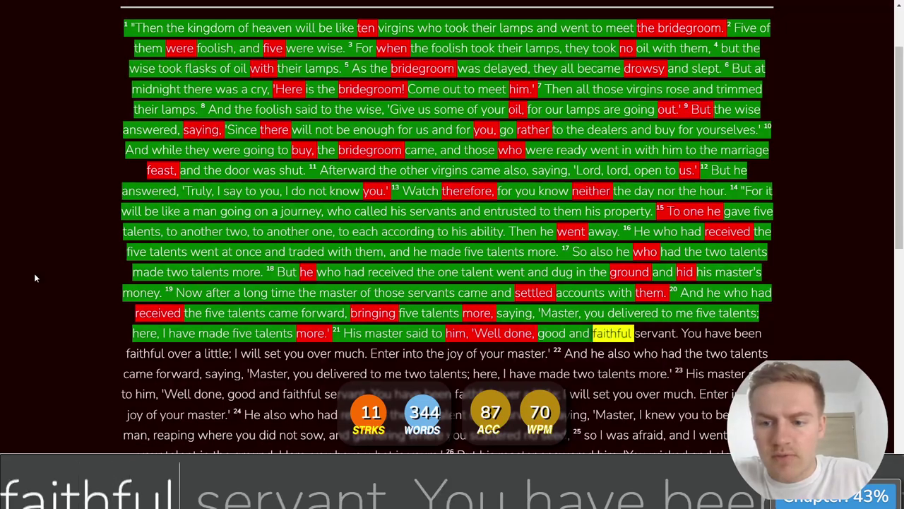
{"action": "type", "text": "faithful servant. "}
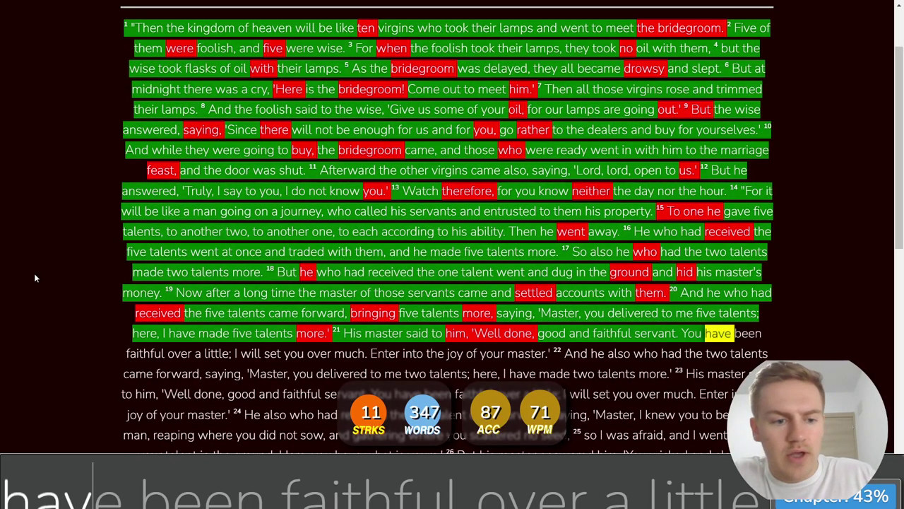
{"action": "type", "text": "l "}
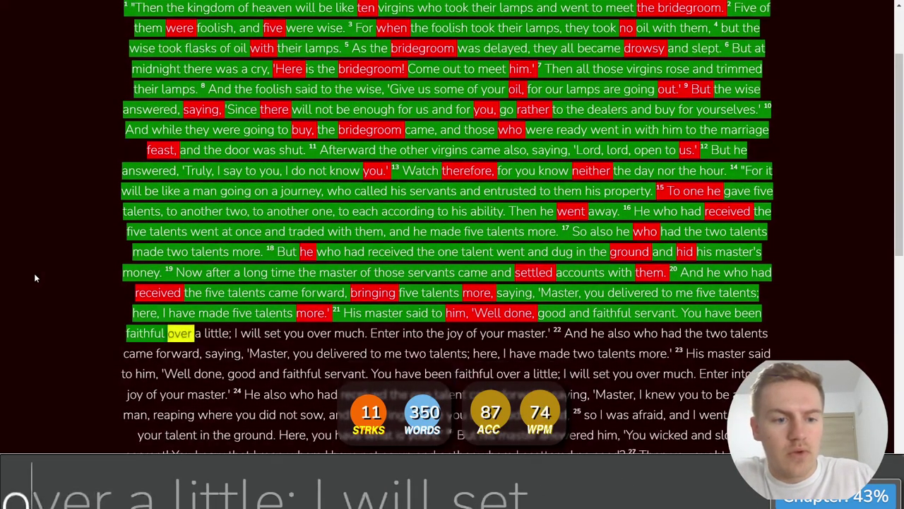
{"action": "type", "text": "over a "}
{"action": "type", "text": "little;"}
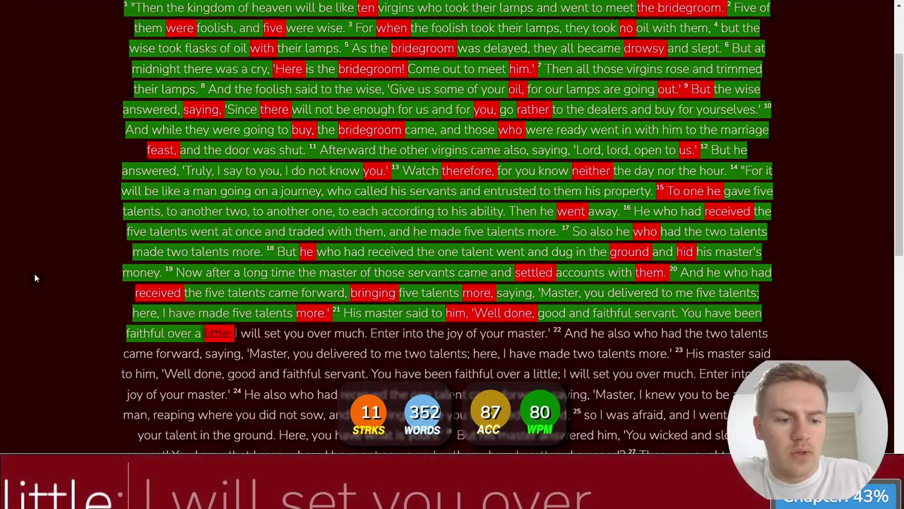
{"action": "type", "text": " I will set you "}
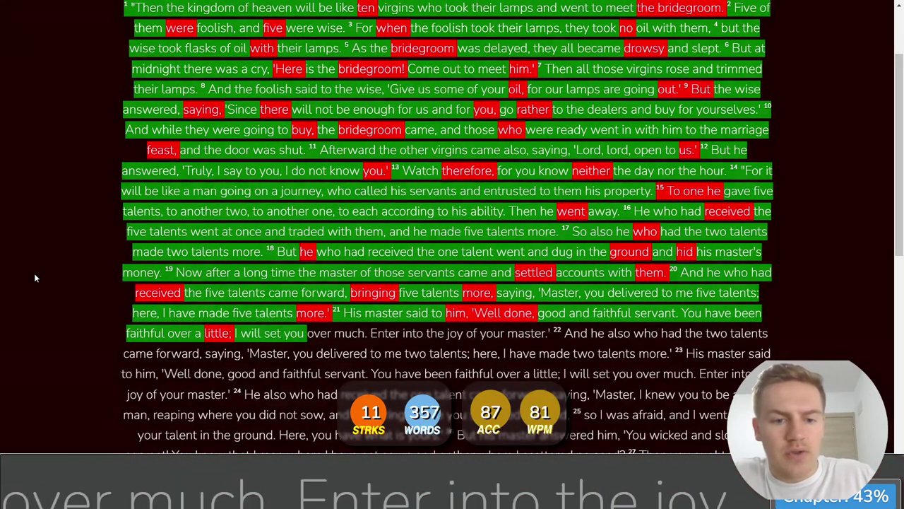
{"action": "type", "text": "over much. Enter into "}
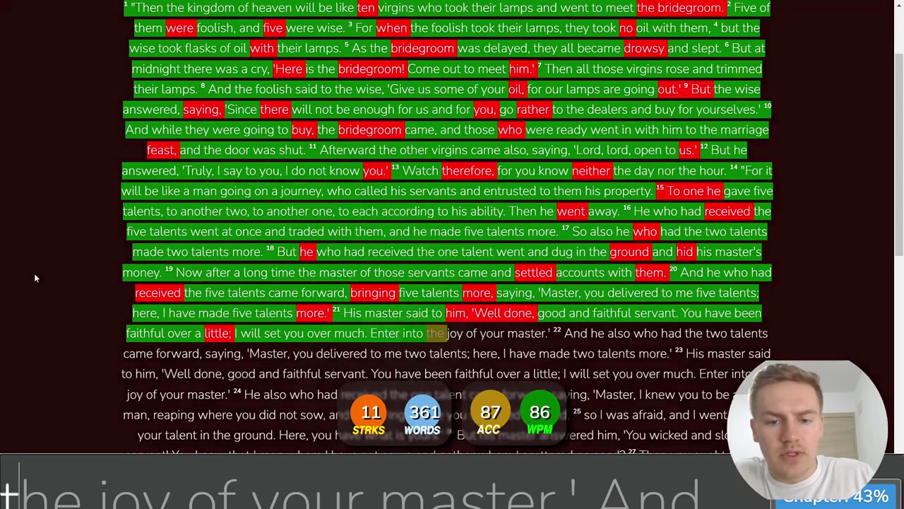
{"action": "type", "text": " of your master"}
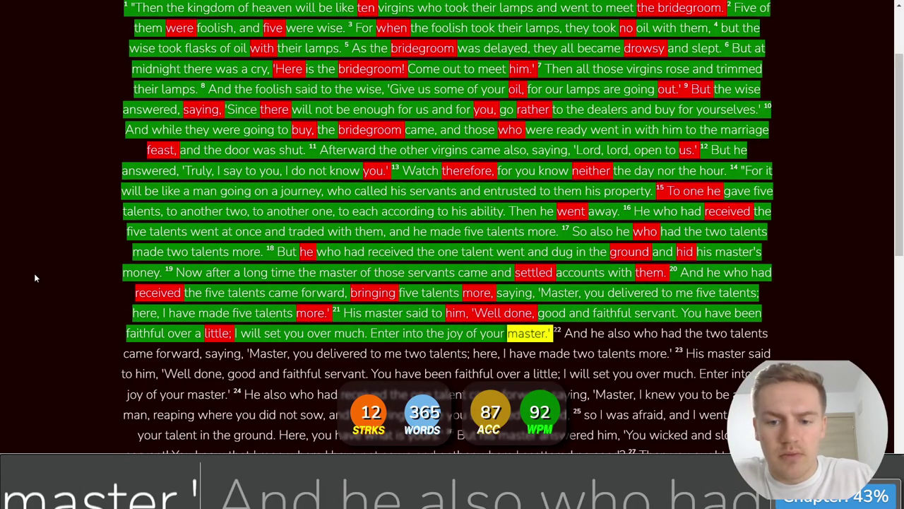
{"action": "type", "text": " And he also who ha"}
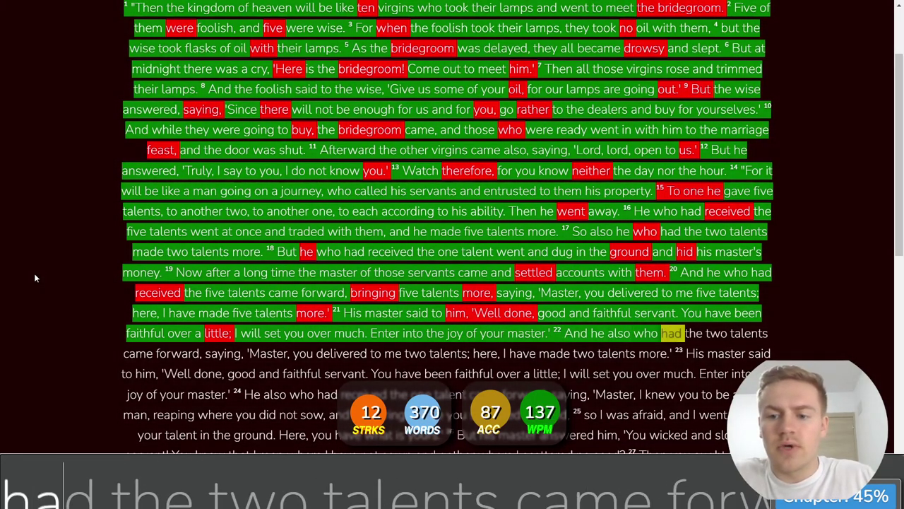
{"action": "type", "text": "d the two "}
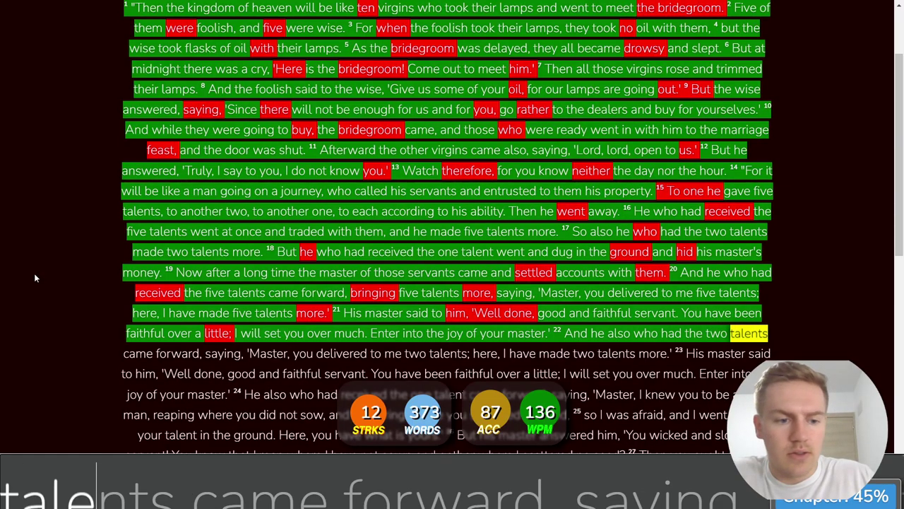
{"action": "type", "text": "nts came forw, "}
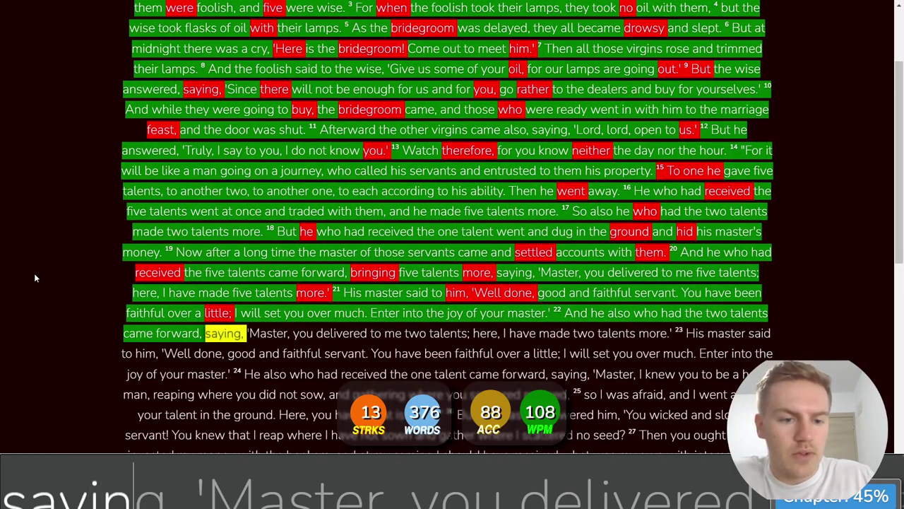
{"action": "type", "text": "saying, "}
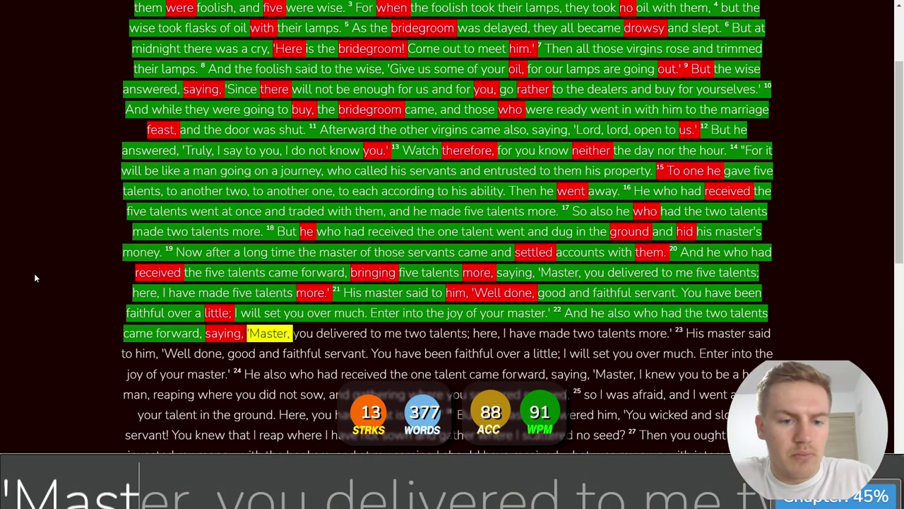
{"action": "type", "text": "er, you de"}
{"action": "type", "text": "deliverd to"}
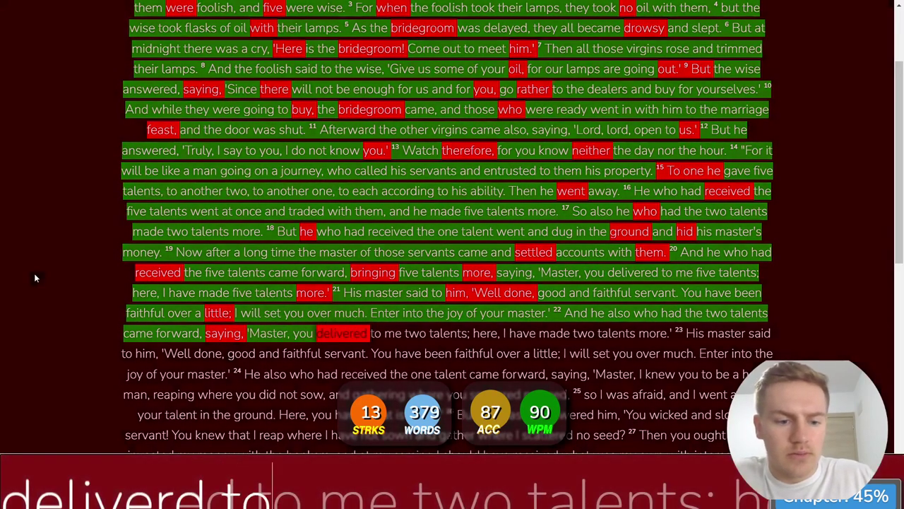
Step: Type verse 22's end and verse 23 through 'Enter into the joy of your master.'
{"action": "key", "text": "BackSpace"}
{"action": "key", "text": "BackSpace"}
{"action": "type", "text": "ed to me two talents;"}
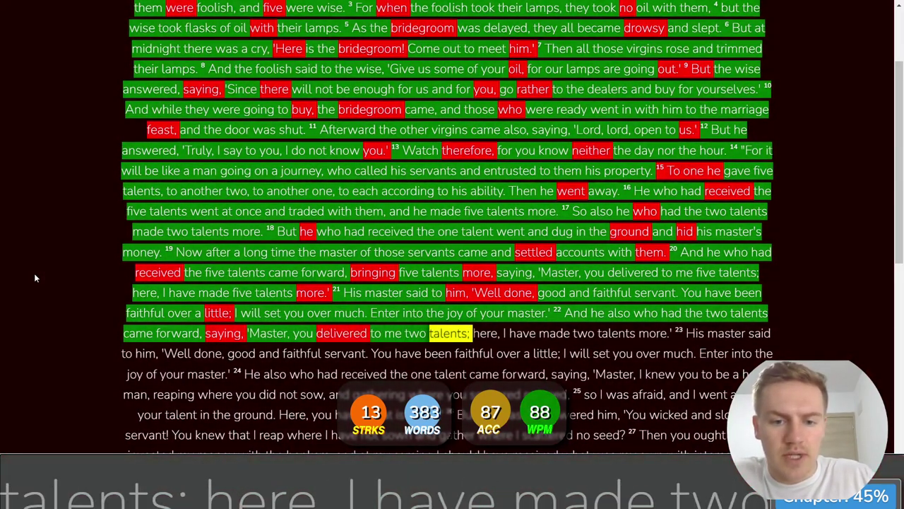
{"action": "type", "text": " here, "}
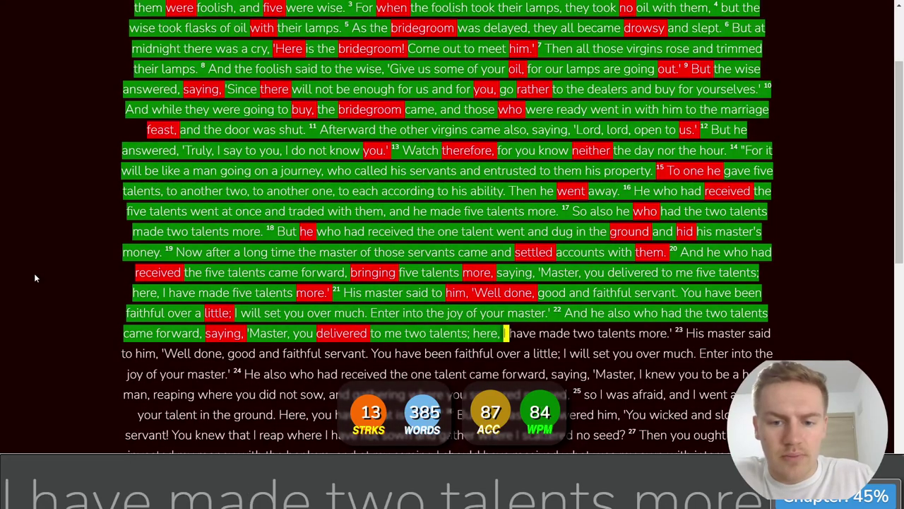
{"action": "type", "text": "I have made two tale"}
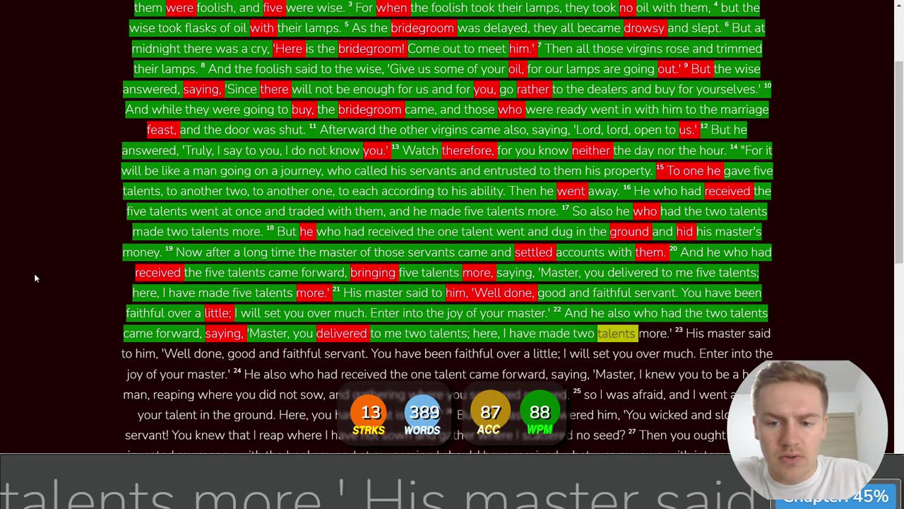
{"action": "type", "text": "nts more.'"}
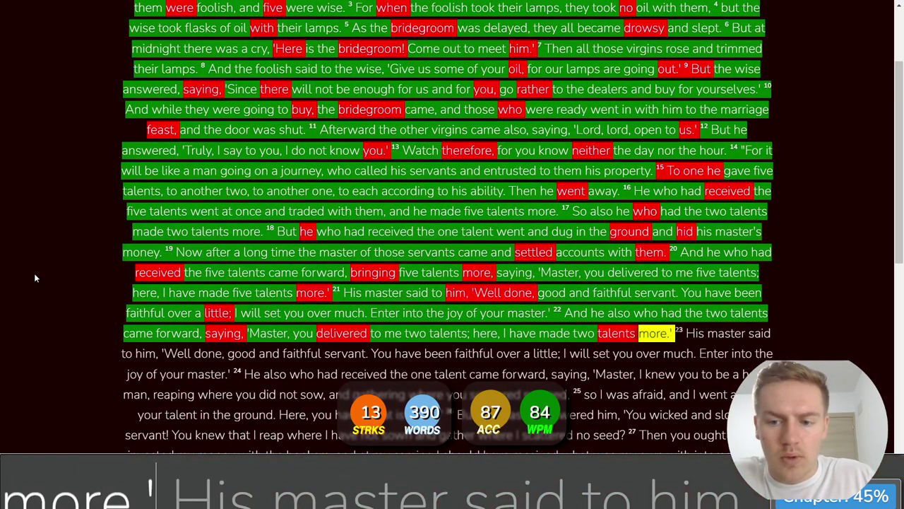
{"action": "type", "text": " 23 His master said to "}
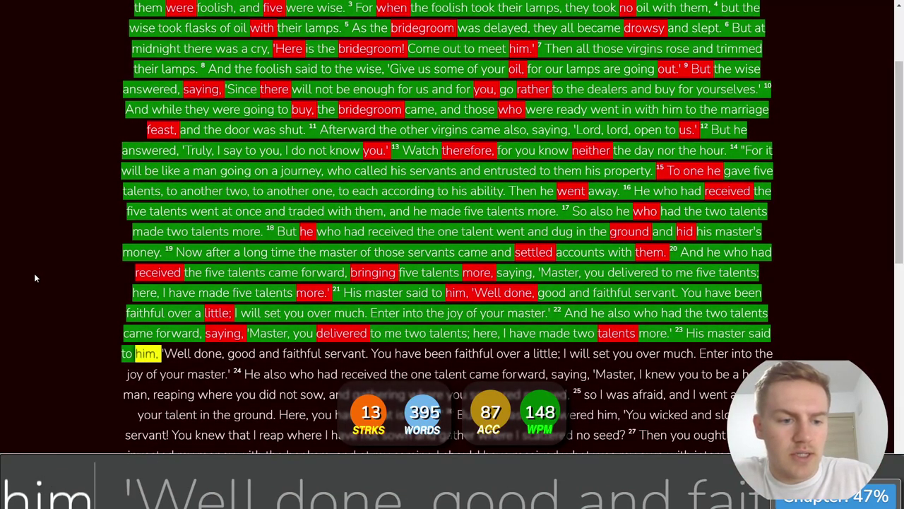
{"action": "type", "text": "him, '"}
{"action": "type", "text": "W"}
{"action": "key", "text": "BackSpace"}
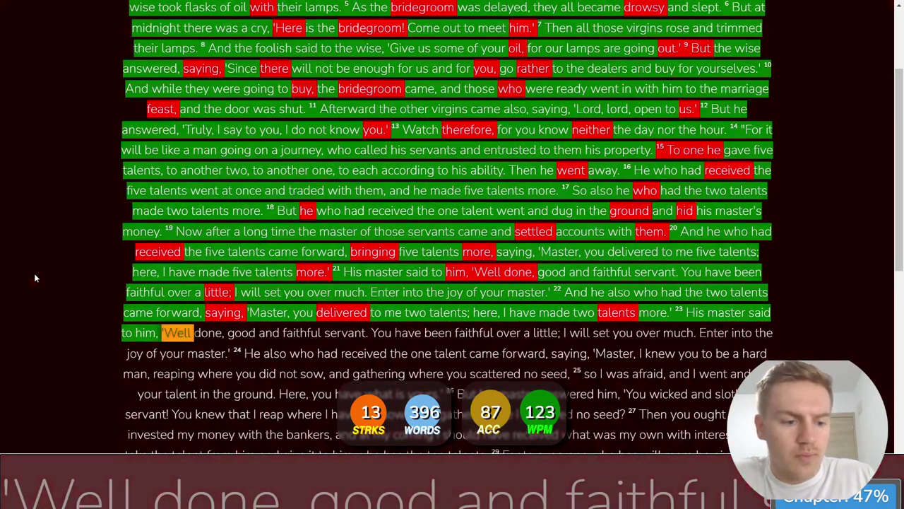
{"action": "type", "text": "'Well done, "}
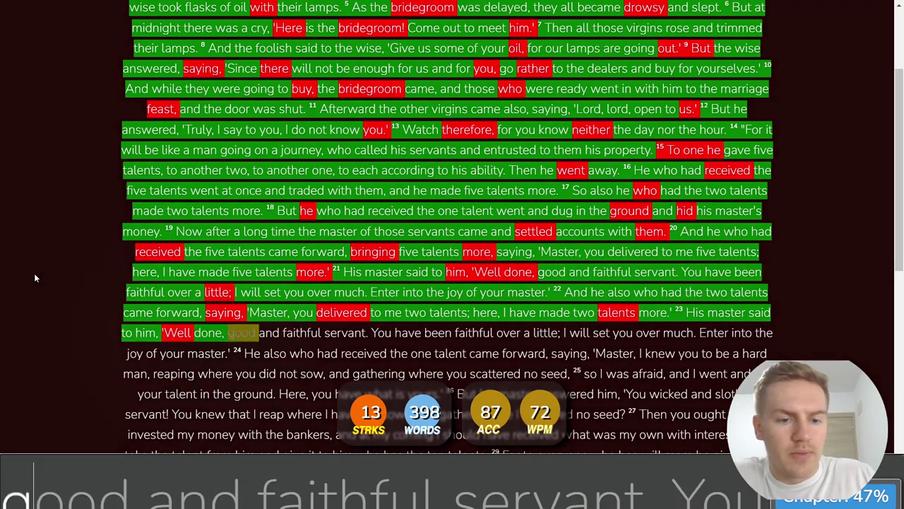
{"action": "type", "text": "good and faithful"}
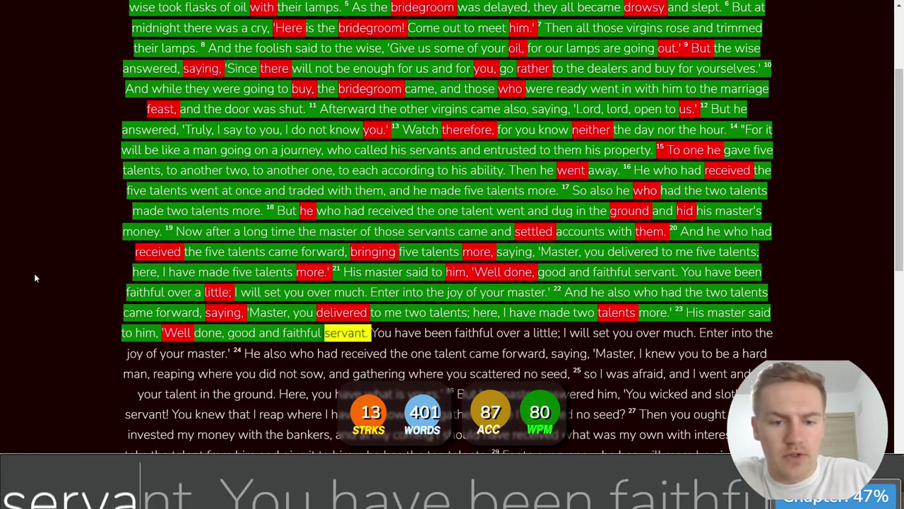
{"action": "type", "text": " servant. You have been faith"}
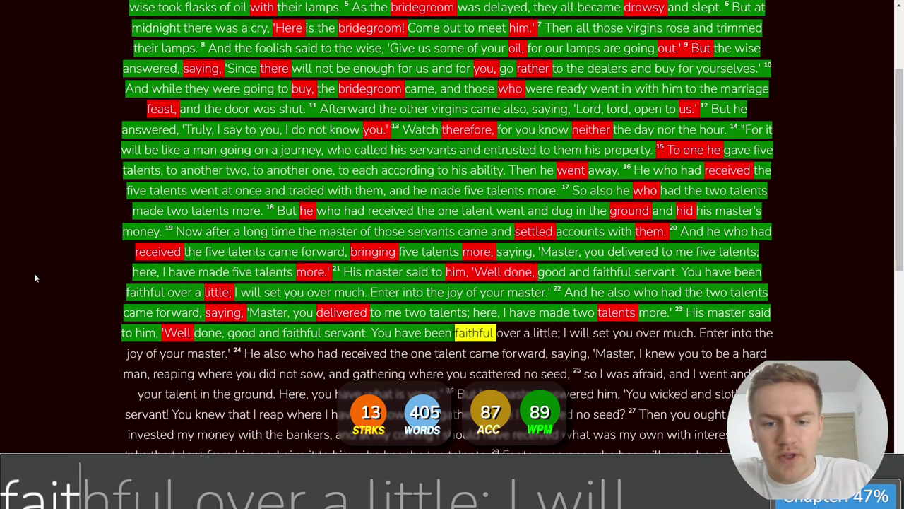
{"action": "type", "text": "ful over a little; "}
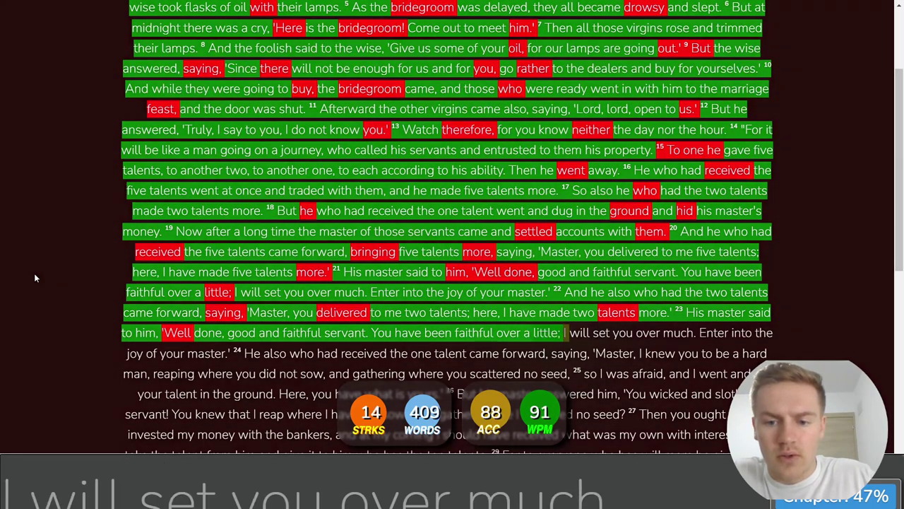
{"action": "type", "text": "I will set you over "}
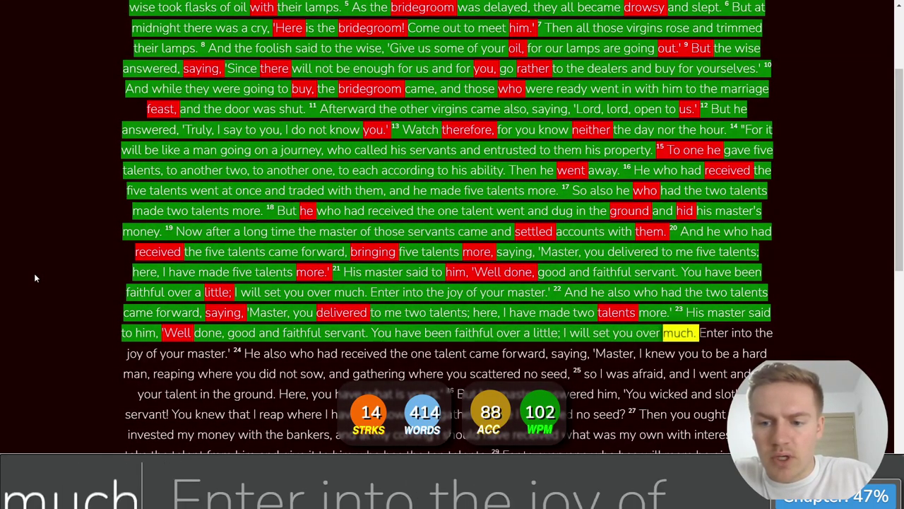
{"action": "type", "text": "much"}
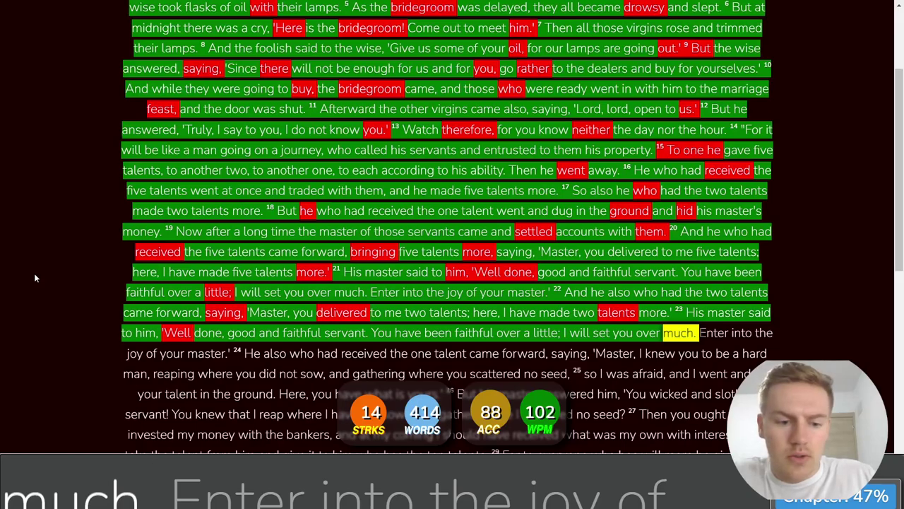
{"action": "type", "text": ". Enter into the joy"}
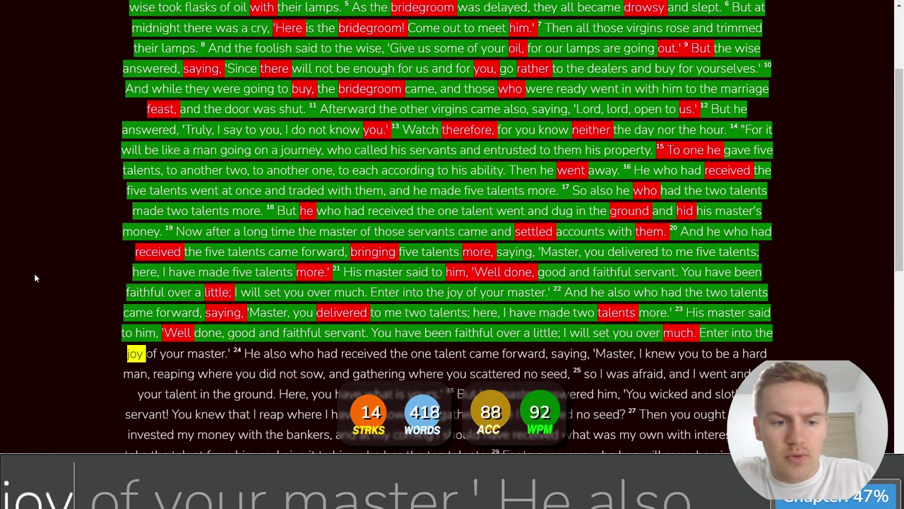
{"action": "type", "text": " of your master"}
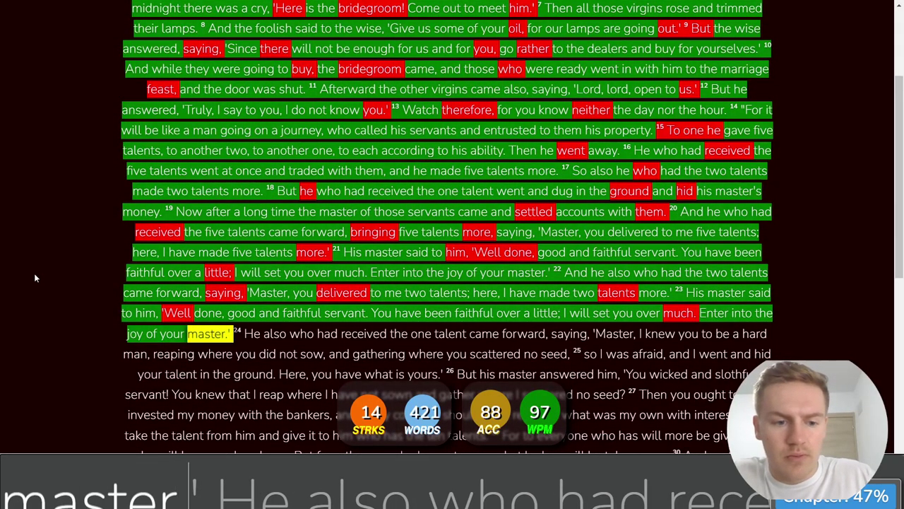
{"action": "type", "text": ".' 24 He also who had r"}
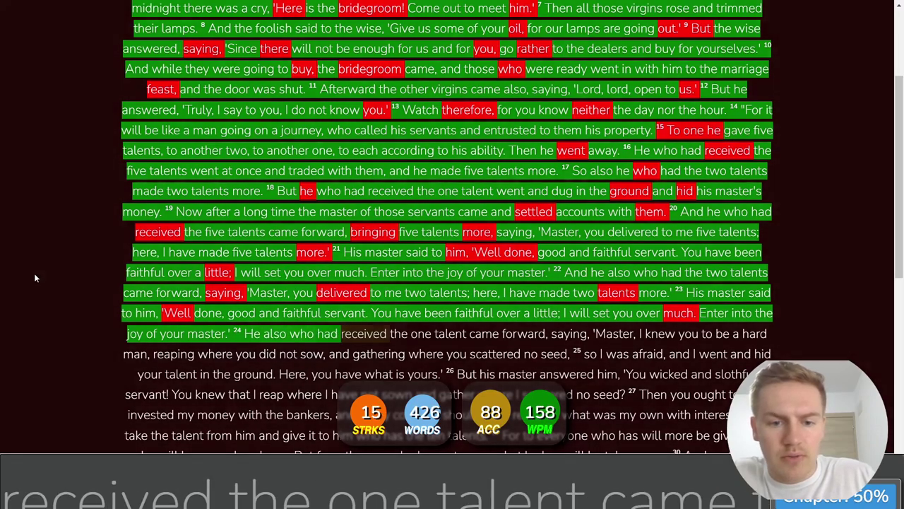
{"action": "type", "text": "eceived the one "}
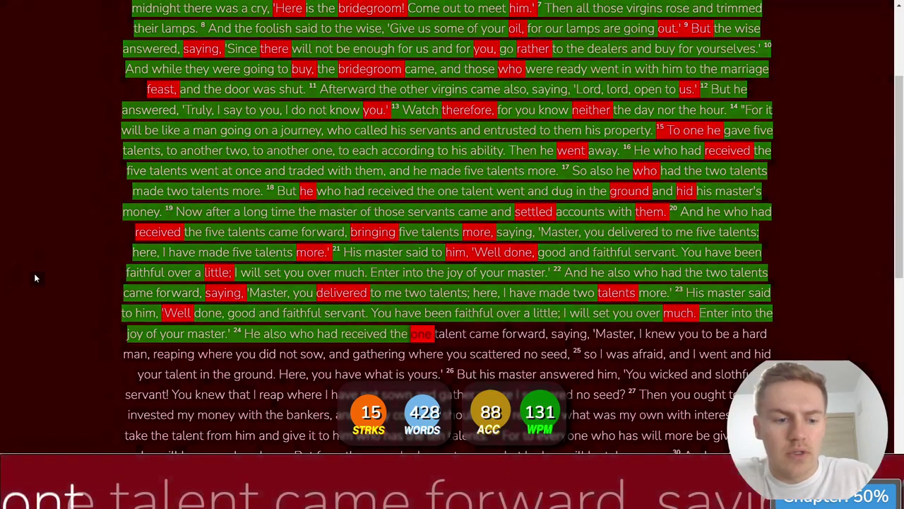
{"action": "type", "text": "talent came forw"}
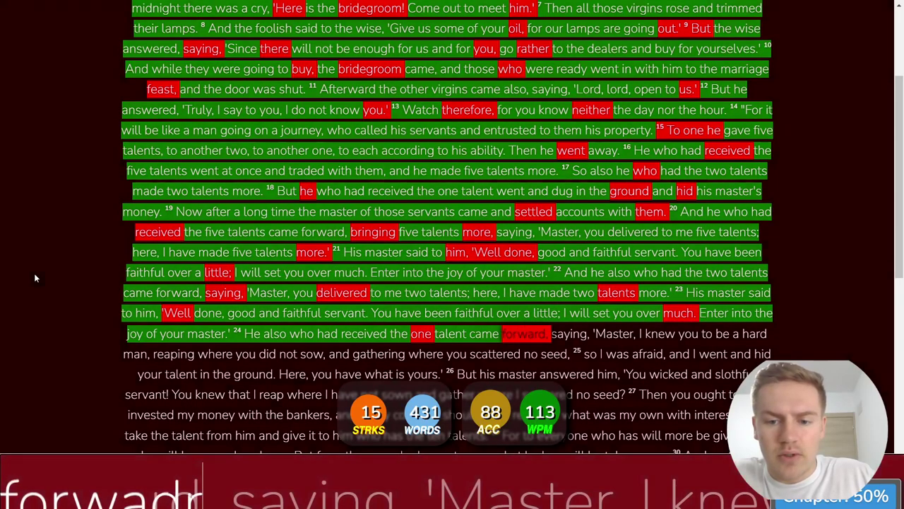
{"action": "type", "text": "ard, saying, "}
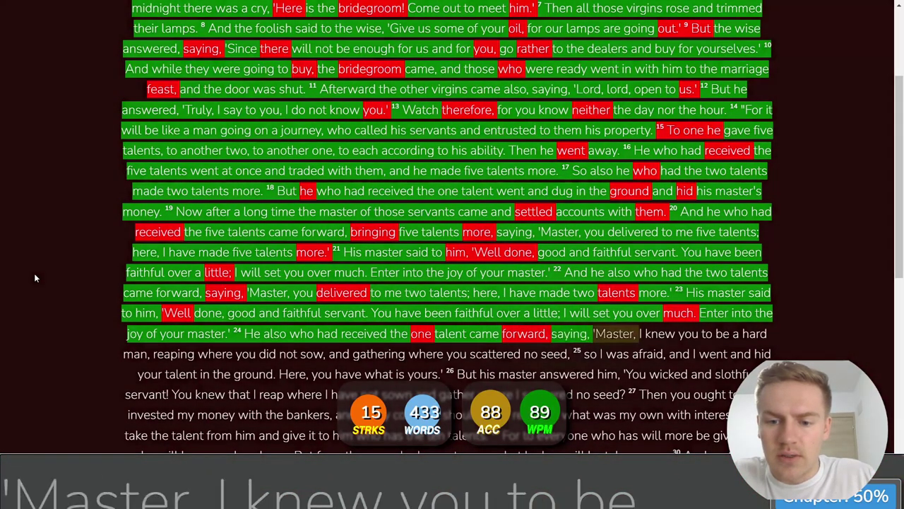
{"action": "type", "text": "'Master, I knew "}
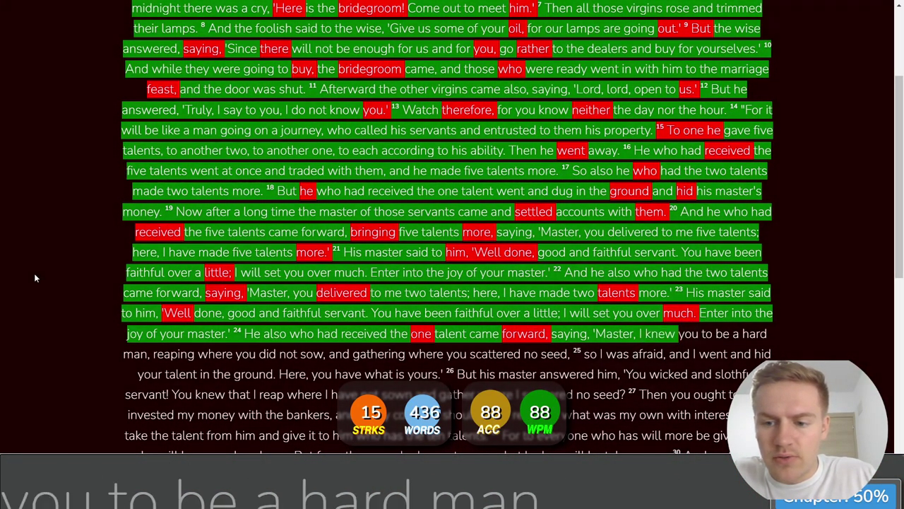
{"action": "type", "text": "you to be a ha"}
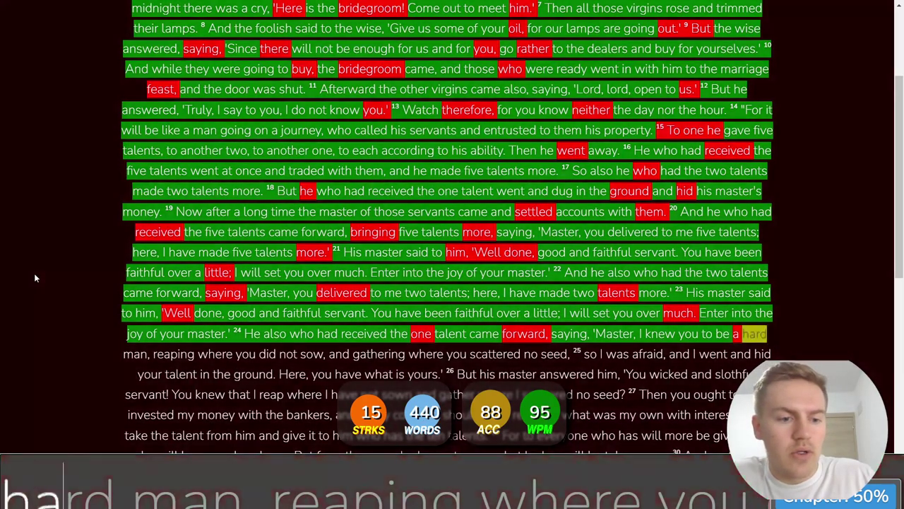
{"action": "type", "text": "rd man, reaping "}
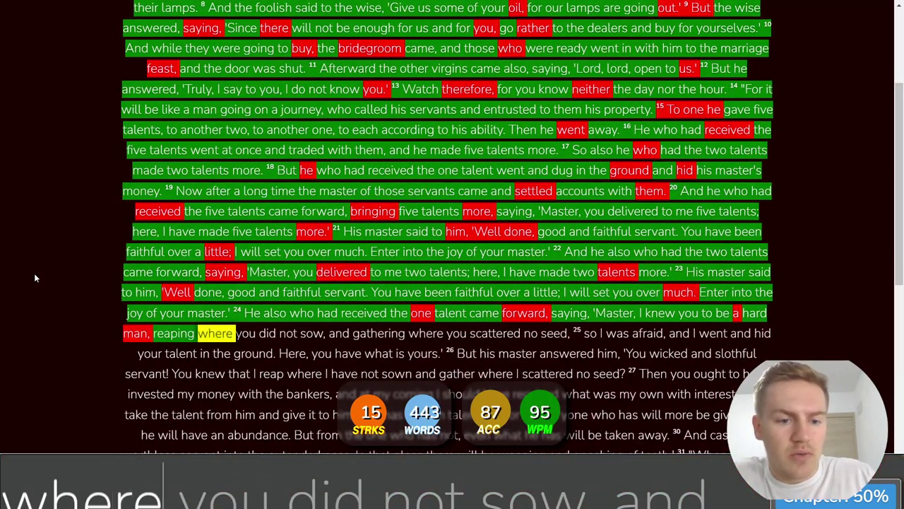
{"action": "type", "text": "where you"}
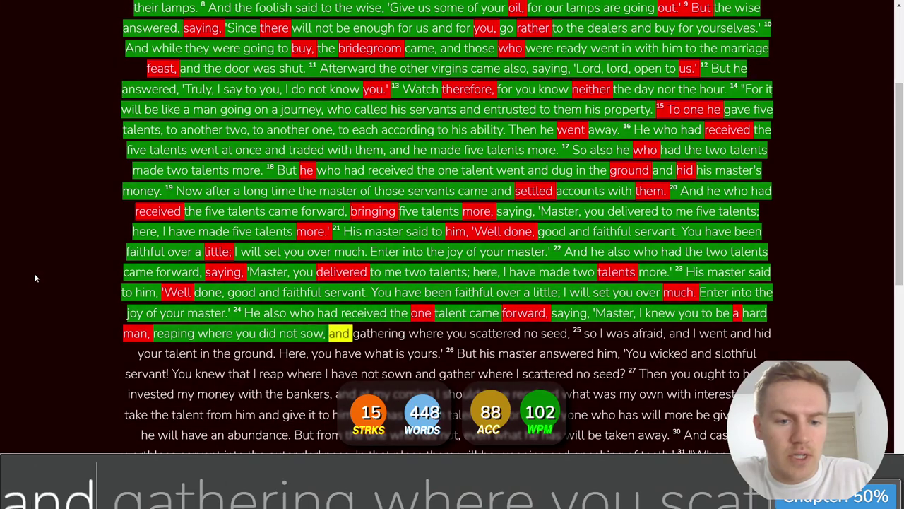
{"action": "type", "text": " did not sow, and gathering where you"}
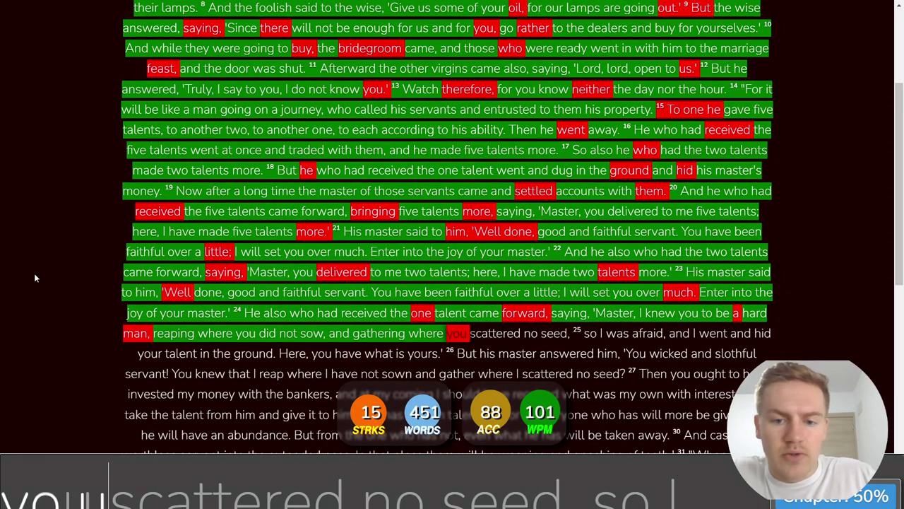
{"action": "type", "text": " scatter"}
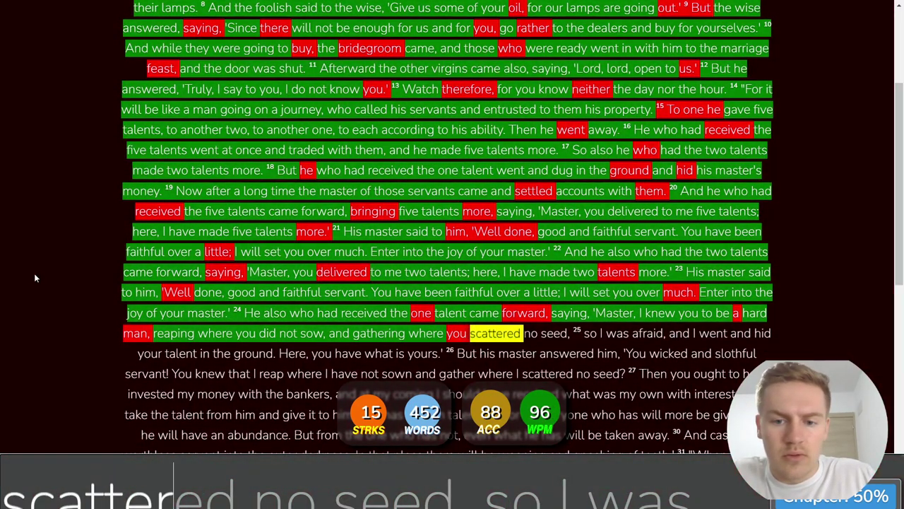
{"action": "type", "text": "ed no seed, 25 so I w"}
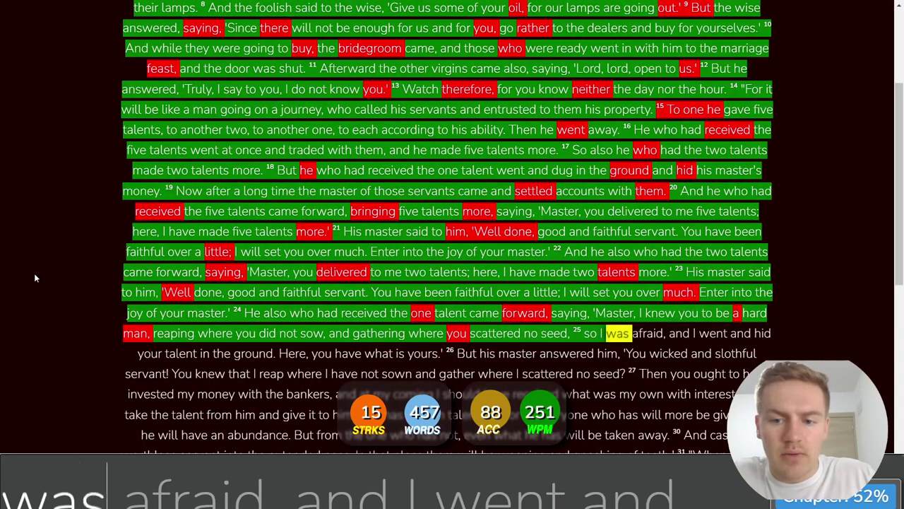
{"action": "type", "text": "a"}
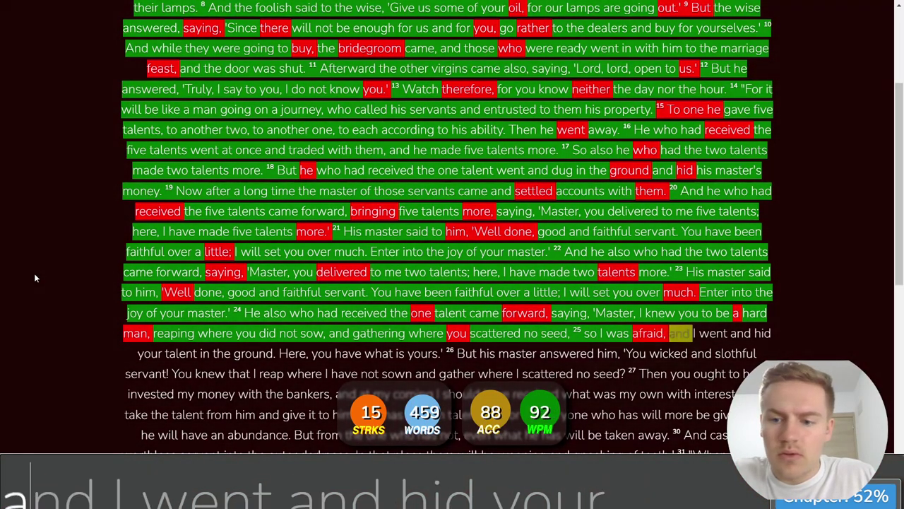
{"action": "type", "text": "s afraid, and I went and hid your ta"}
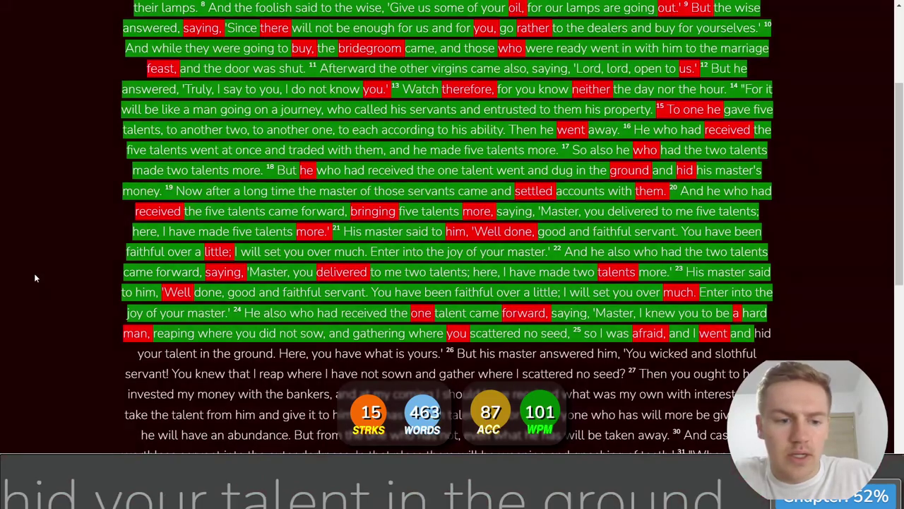
{"action": "type", "text": "lent in the ground"}
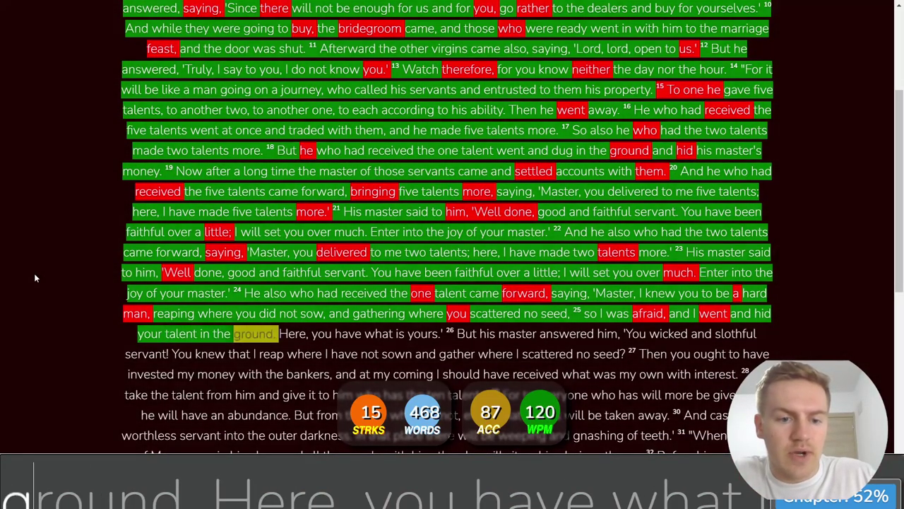
{"action": "type", "text": "."}
{"action": "type", "text": " Here"}
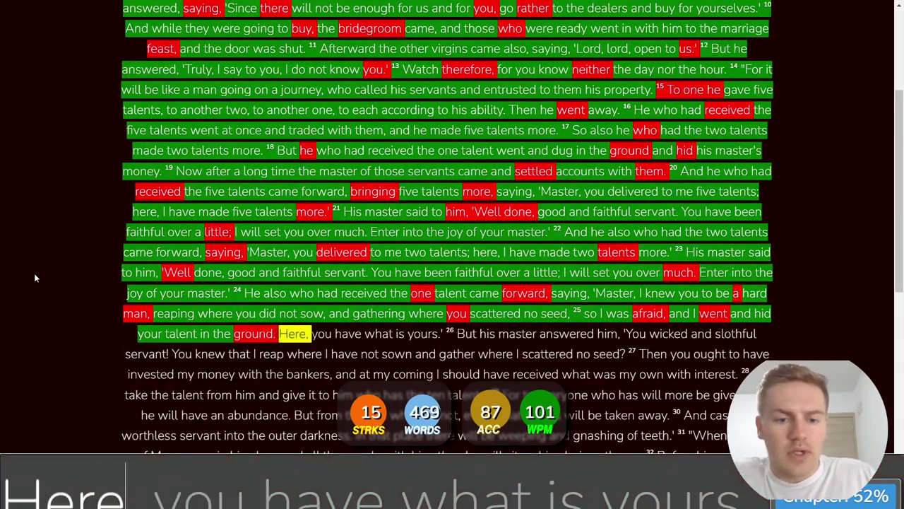
{"action": "type", "text": ", you have what is yours.' 26 But h"}
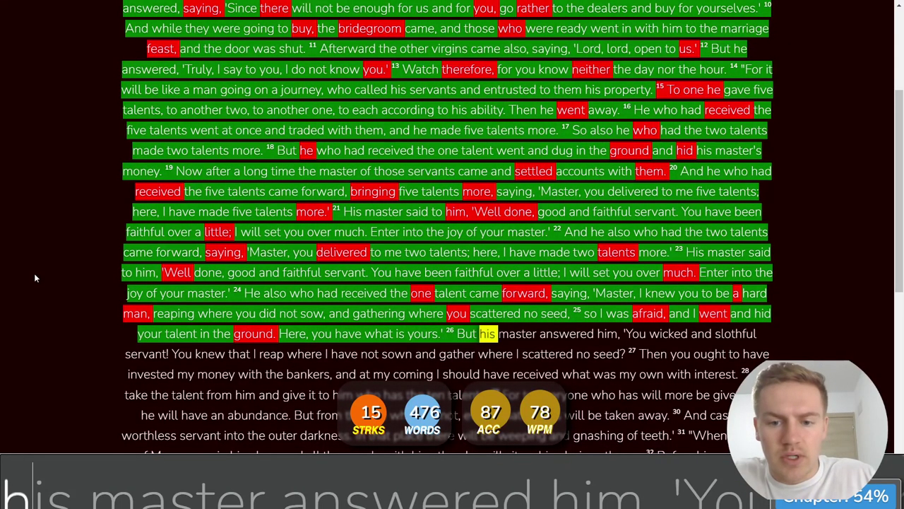
{"action": "type", "text": "is master"}
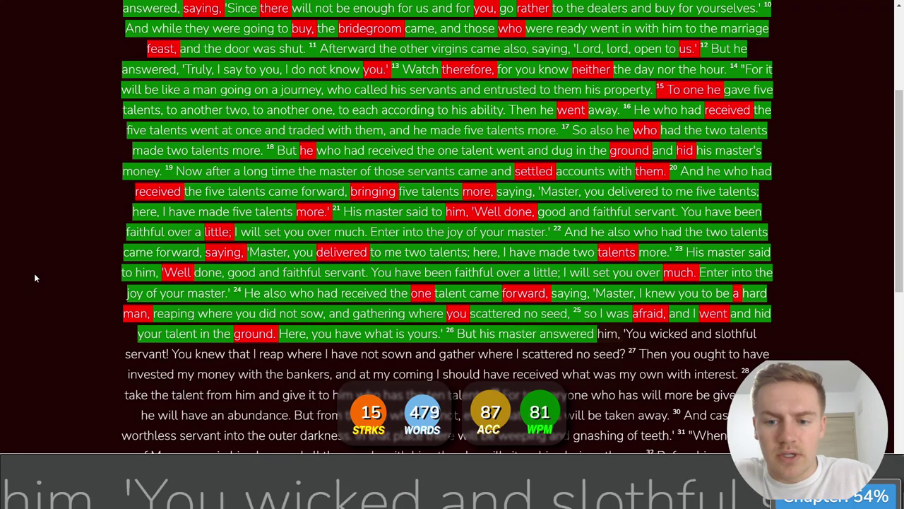
{"action": "type", "text": " answered him,"}
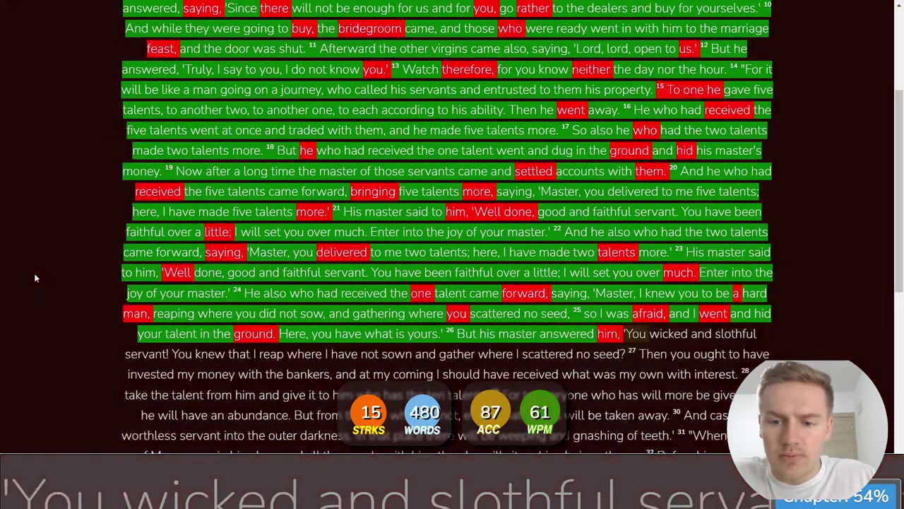
{"action": "type", "text": " 'You "}
{"action": "type", "text": "wicke"}
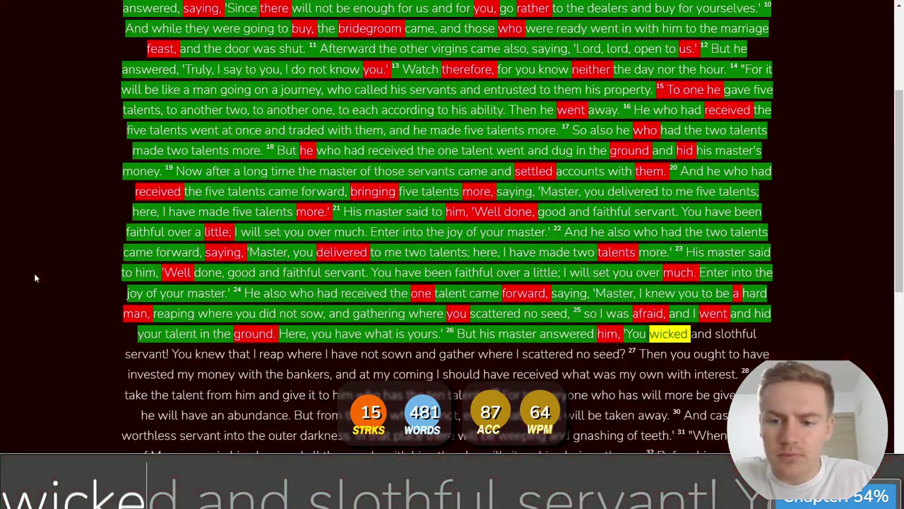
{"action": "type", "text": "d and slothful servan"}
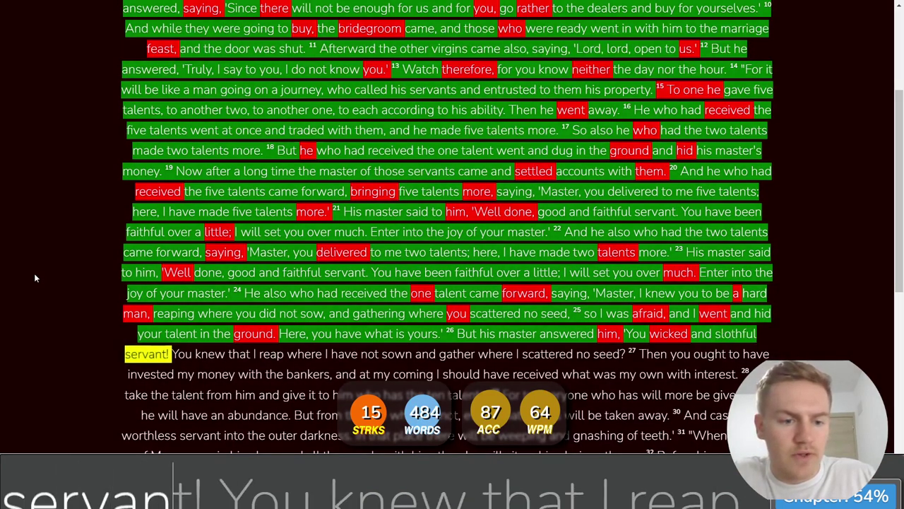
{"action": "type", "text": "t! You knew "}
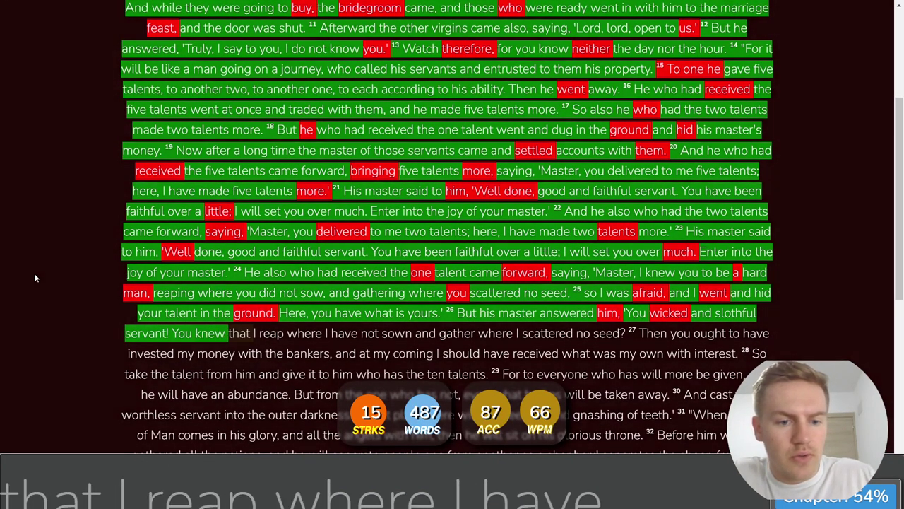
{"action": "type", "text": "that I reap where I "}
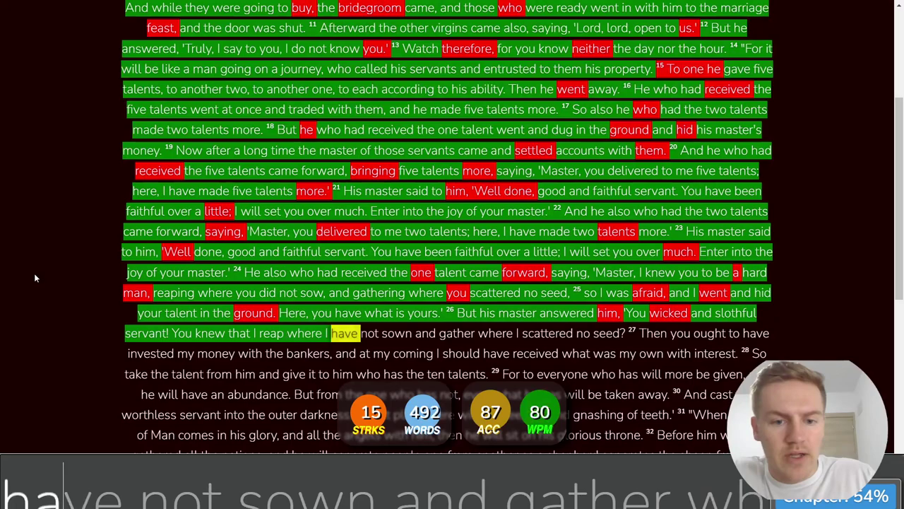
{"action": "type", "text": "have not sown and gather "}
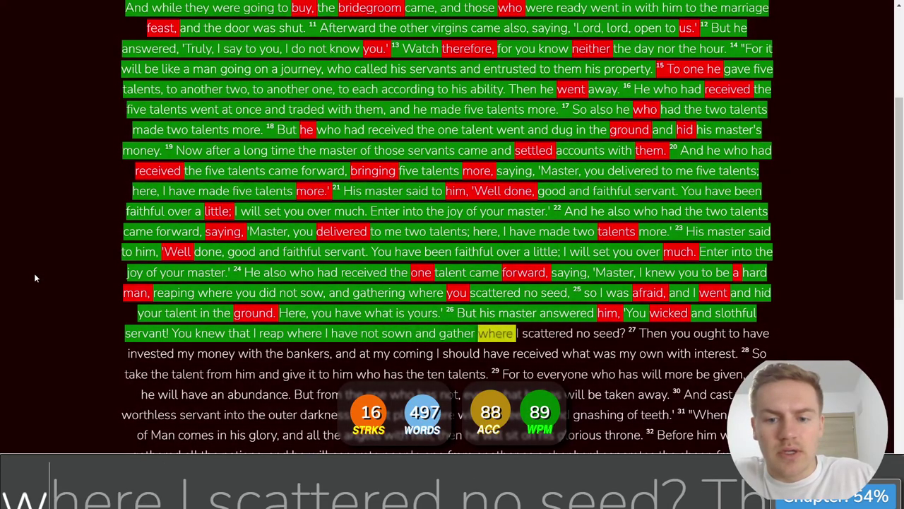
{"action": "type", "text": "where I scattered no seed"}
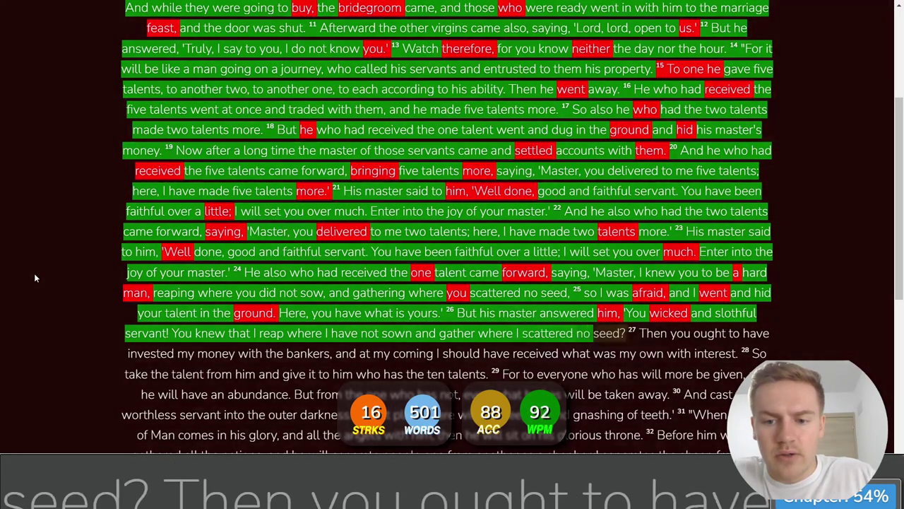
{"action": "type", "text": "? 27 Then you"}
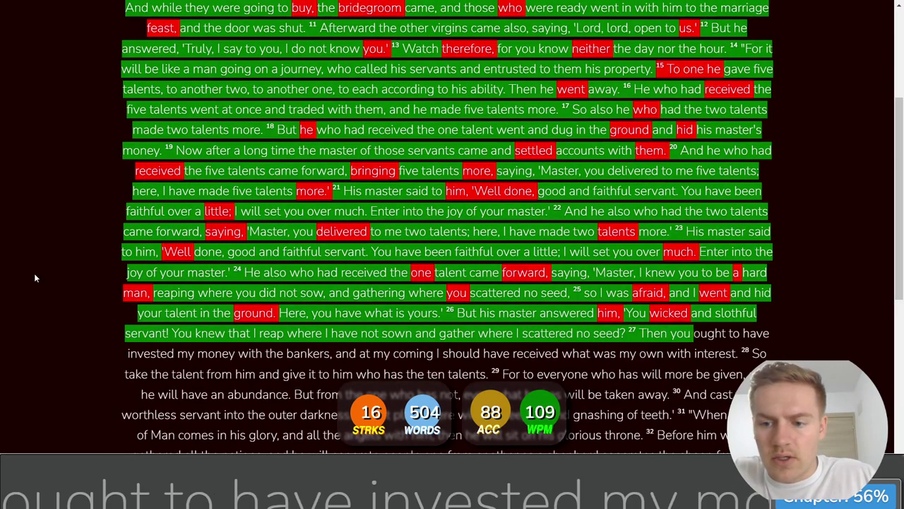
{"action": "type", "text": " ought to have inv"}
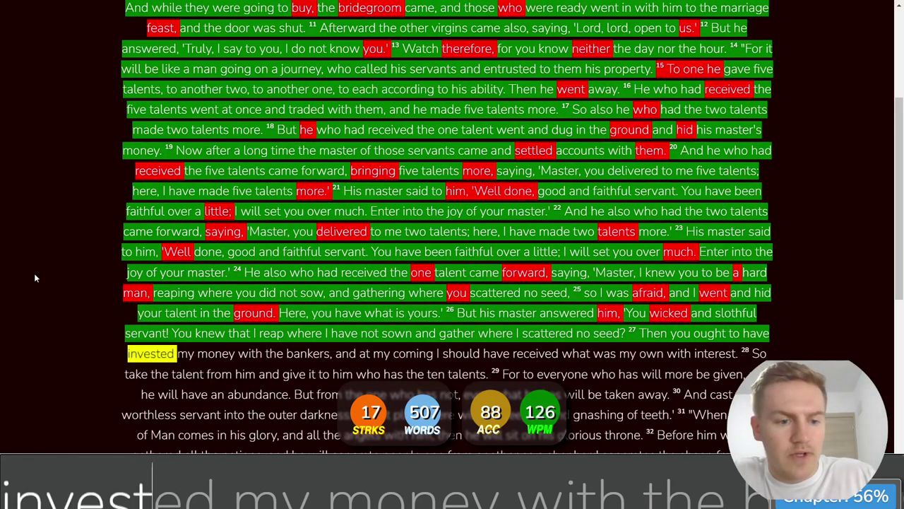
{"action": "type", "text": "ested my money with the "}
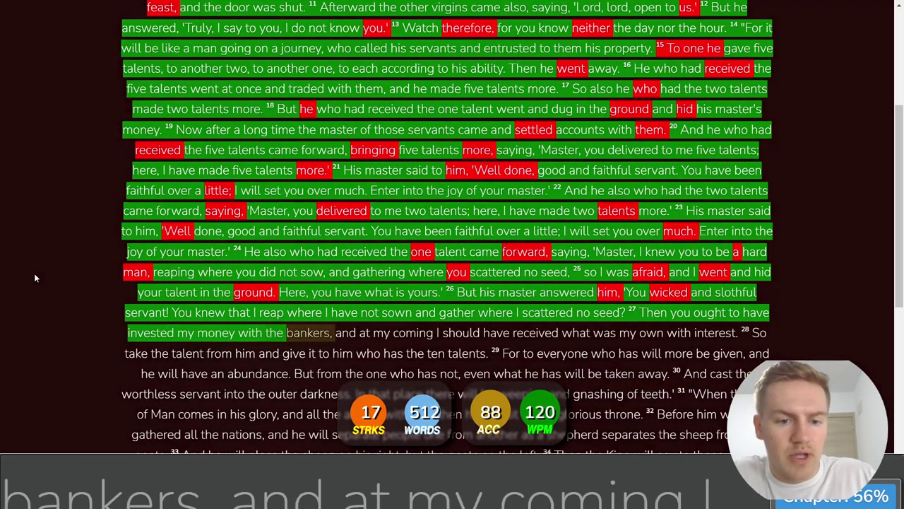
{"action": "type", "text": "bankers, and at my coming "}
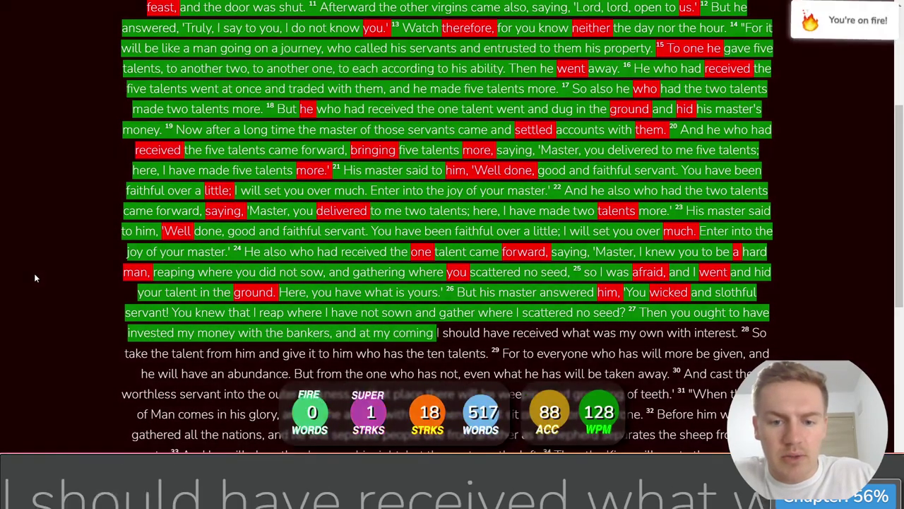
{"action": "type", "text": "I should have received "}
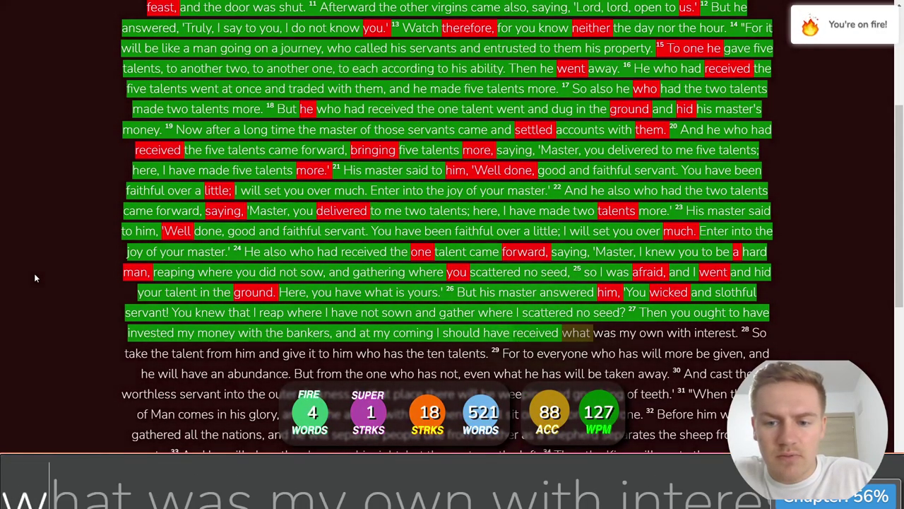
{"action": "type", "text": "what was my own with "}
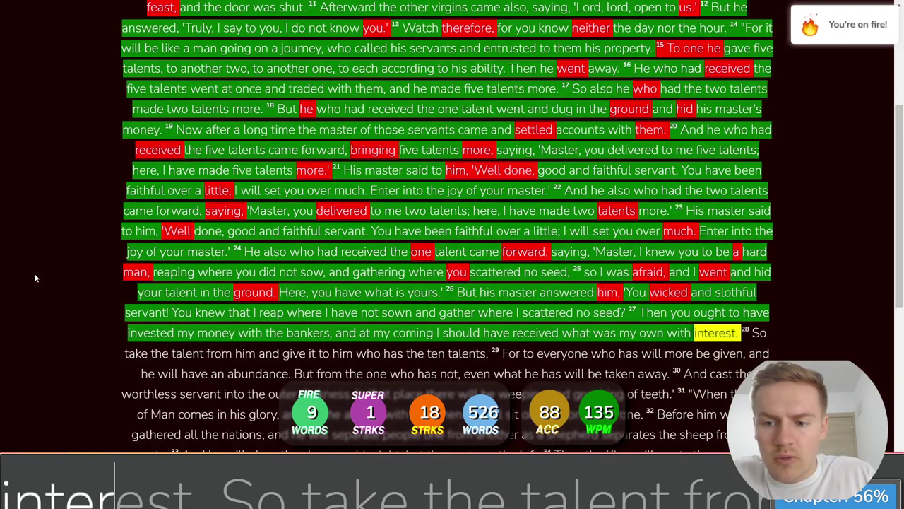
{"action": "type", "text": "interest. 28 So"}
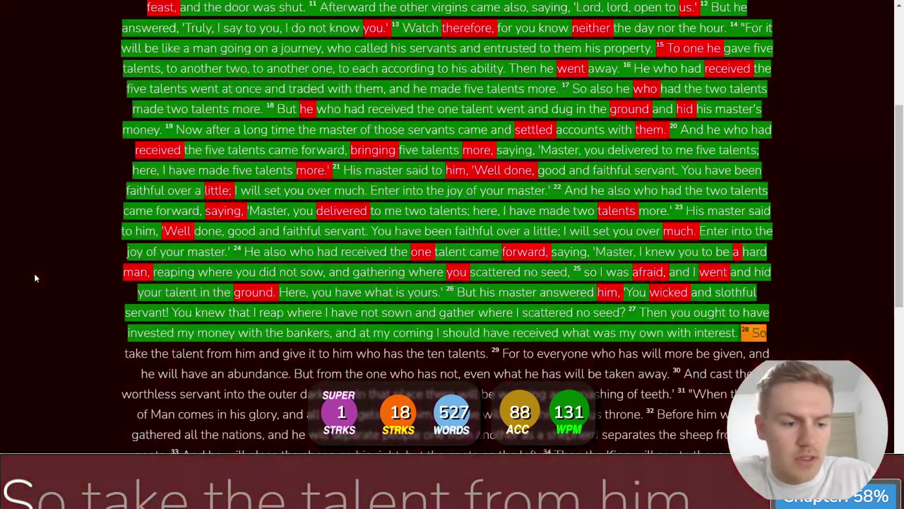
{"action": "type", "text": " take the"}
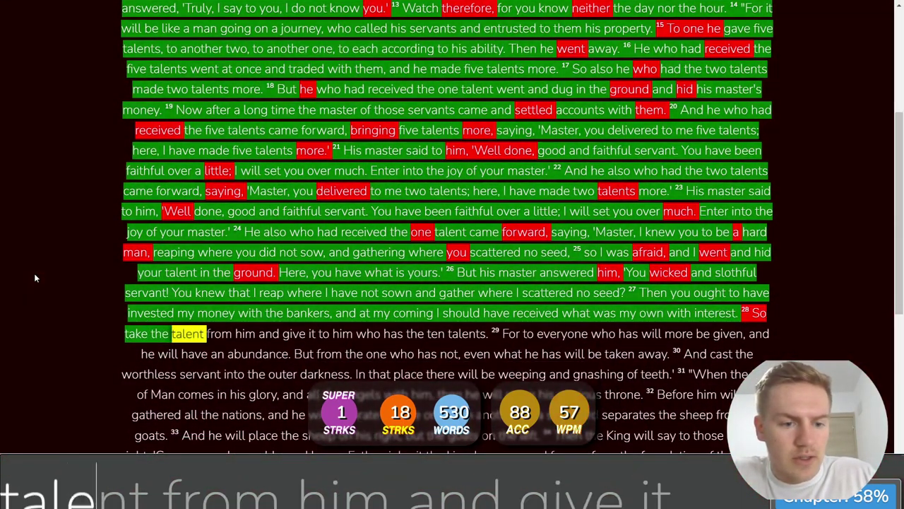
Step: Type verses 28–29, from taking the talent to 'will be taken away'
{"action": "type", "text": "nt from him a"}
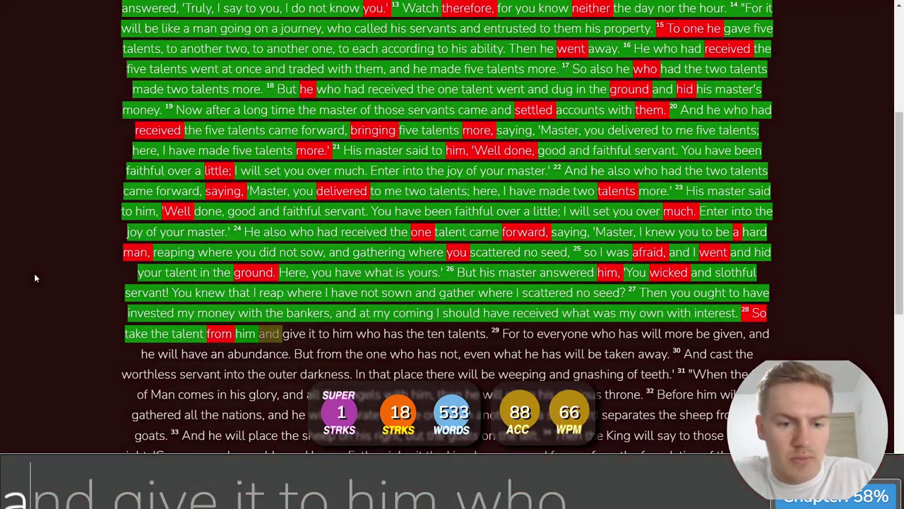
{"action": "type", "text": "nd "}
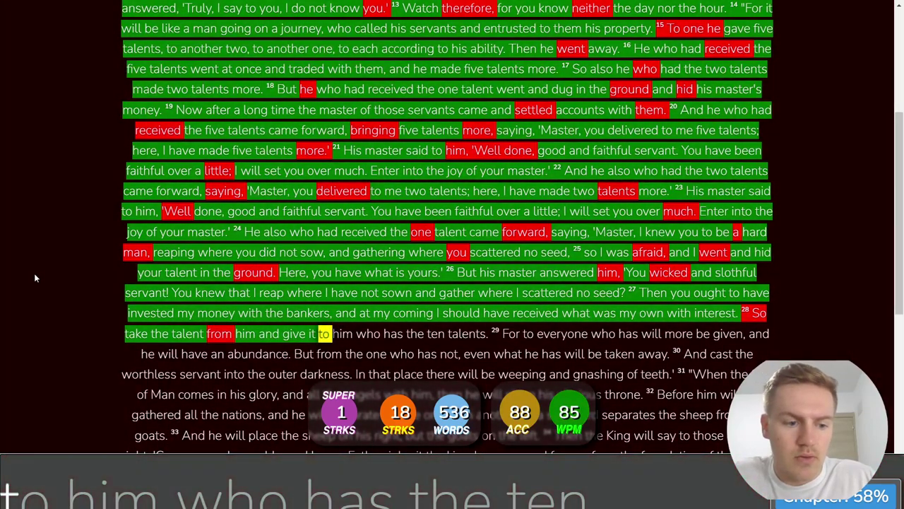
{"action": "type", "text": " who has teh"}
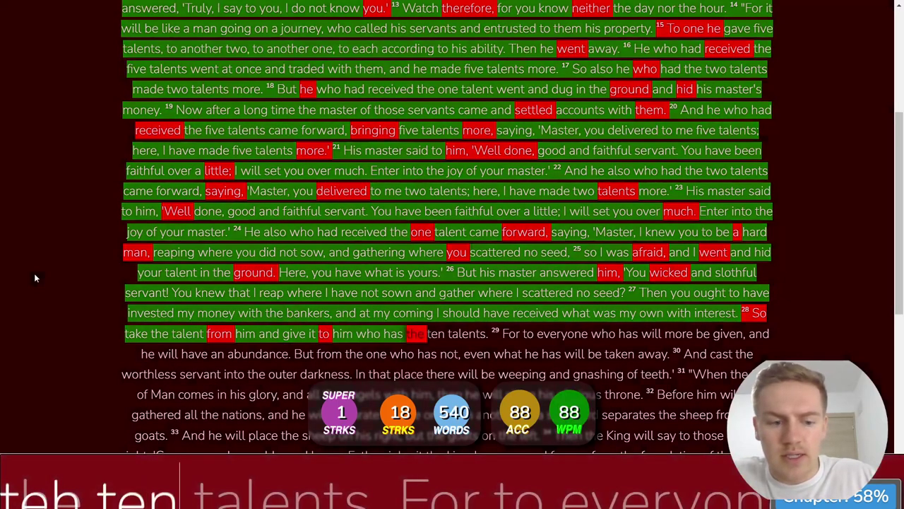
{"action": "type", "text": " t"}
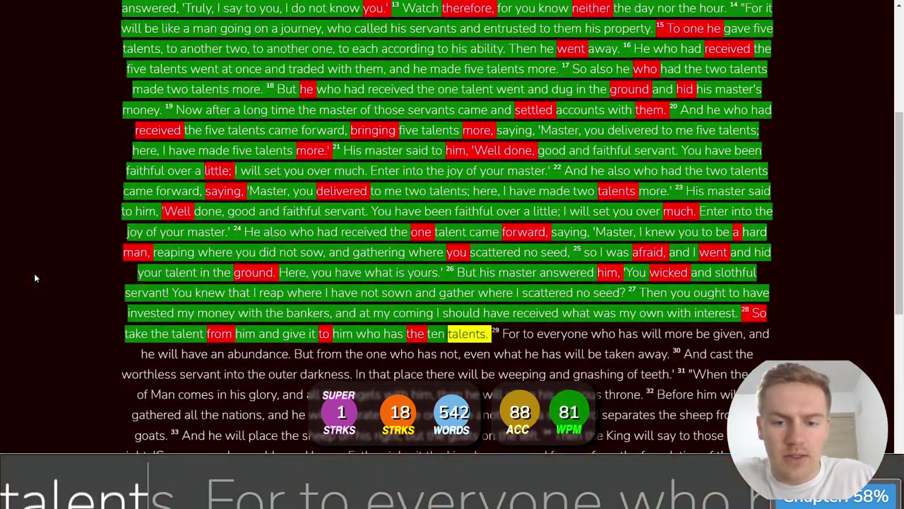
{"action": "type", "text": "en talents. For teo ev"}
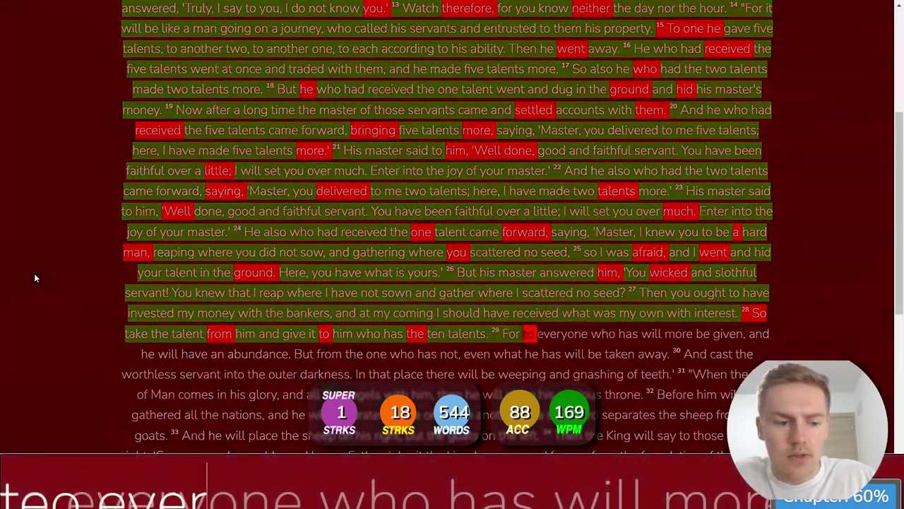
{"action": "type", "text": "e"}
{"action": "type", "text": "ryone "}
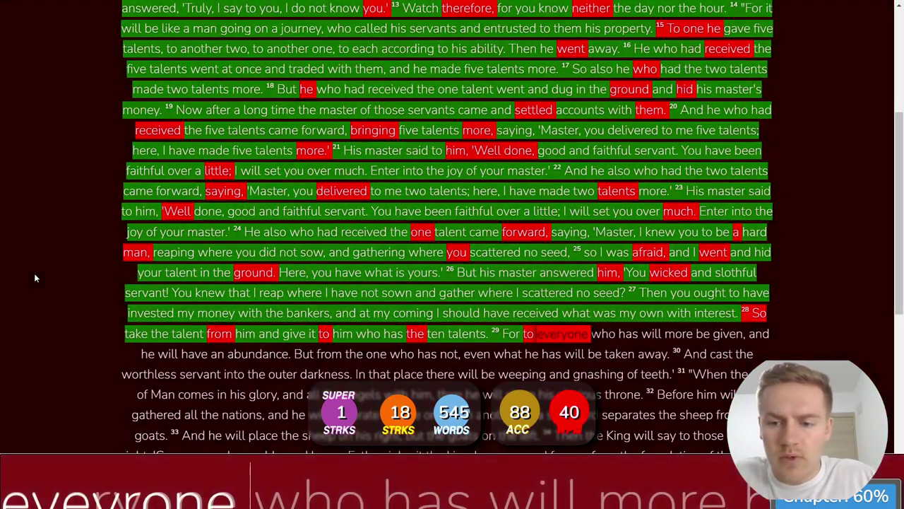
{"action": "type", "text": "wh"}
{"action": "key", "text": "BackSpace"}
{"action": "key", "text": "BackSpace"}
{"action": "key", "text": "BackSpace"}
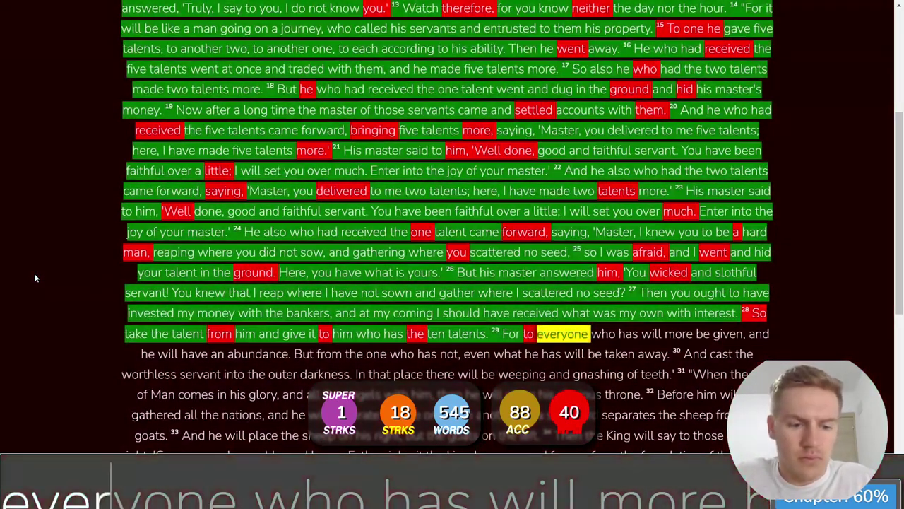
{"action": "type", "text": "who l more "}
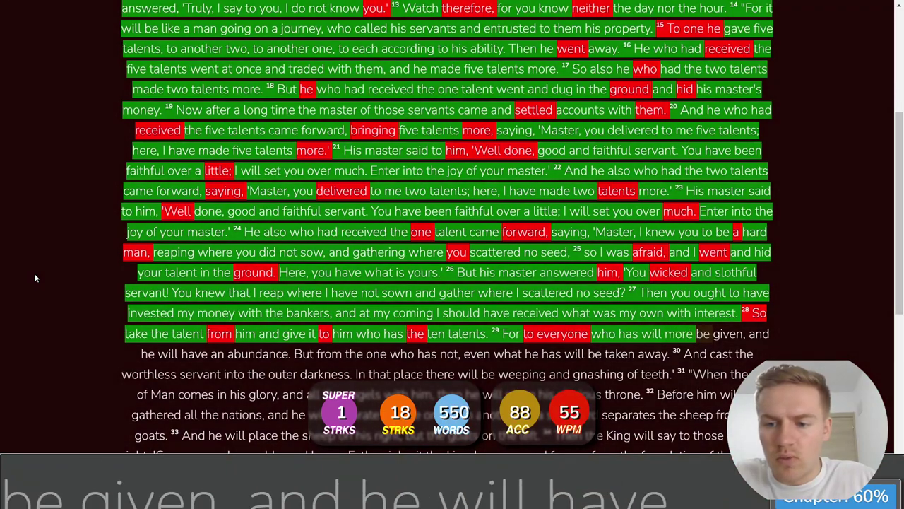
{"action": "type", "text": "be giv"}
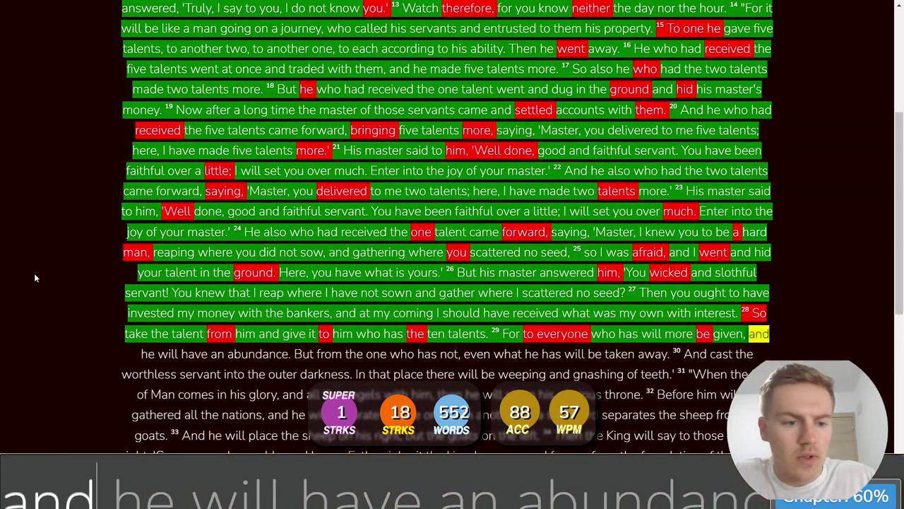
{"action": "type", "text": " he will have an "}
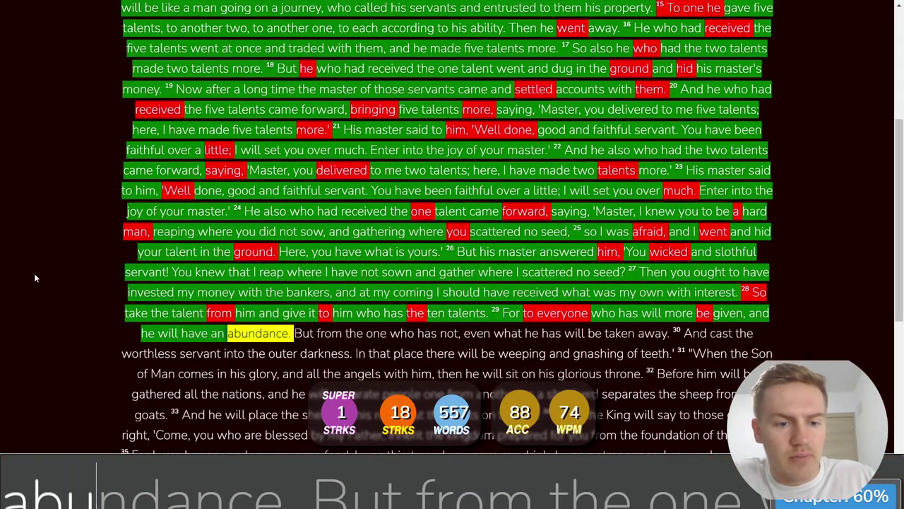
{"action": "type", "text": "e. But "}
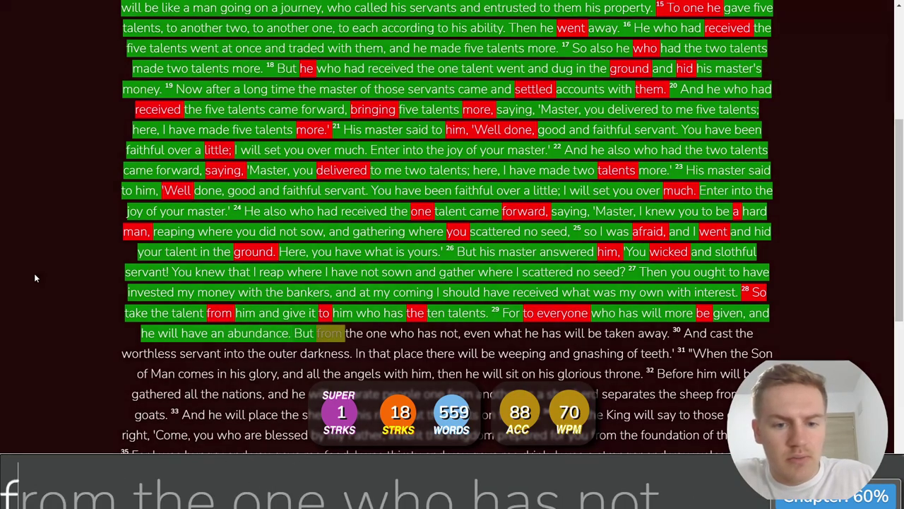
{"action": "type", "text": "from theo has "}
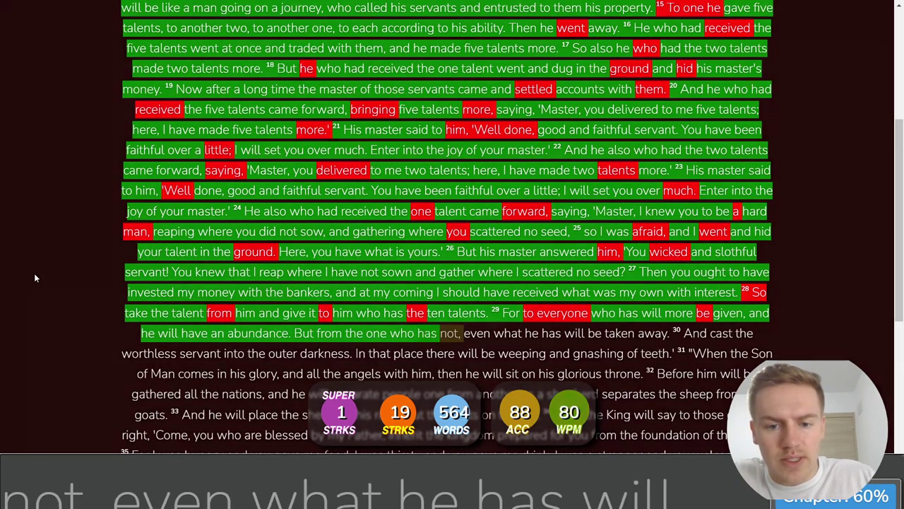
{"action": "type", "text": "not, et he has will"}
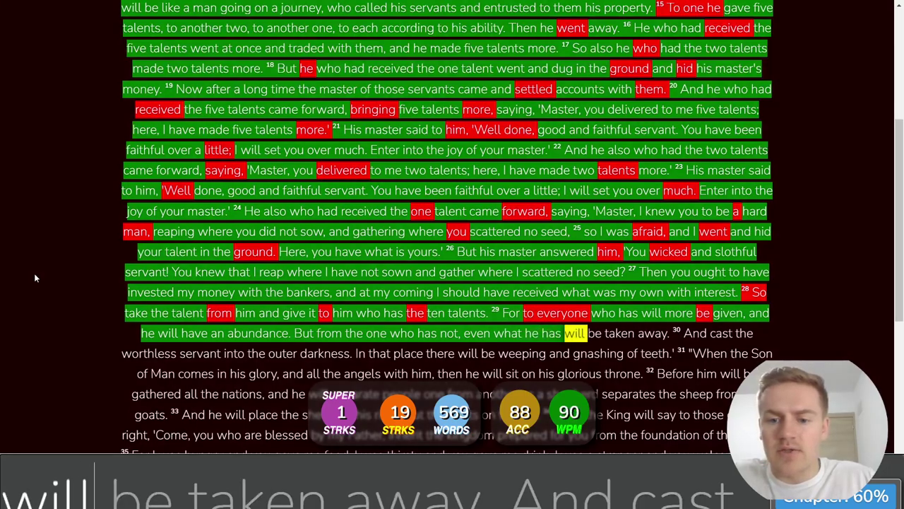
{"action": "type", "text": " be taken away. And c"}
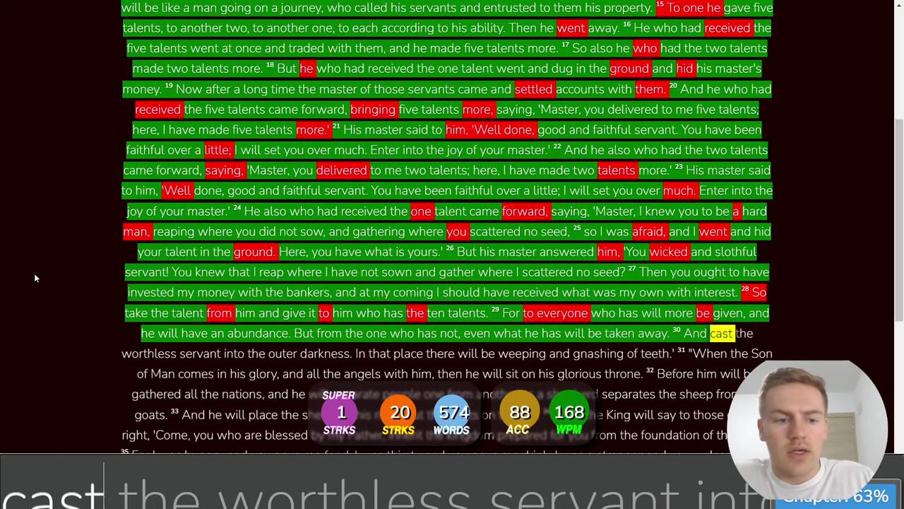
{"action": "type", "text": "ast the worthtels"}
Step: Type verse 30 and verse 31 to 'in his glory,', fixing typos in worthless, that and there
{"action": "key", "text": "BackSpace"}
{"action": "key", "text": "BackSpace"}
{"action": "key", "text": "BackSpace"}
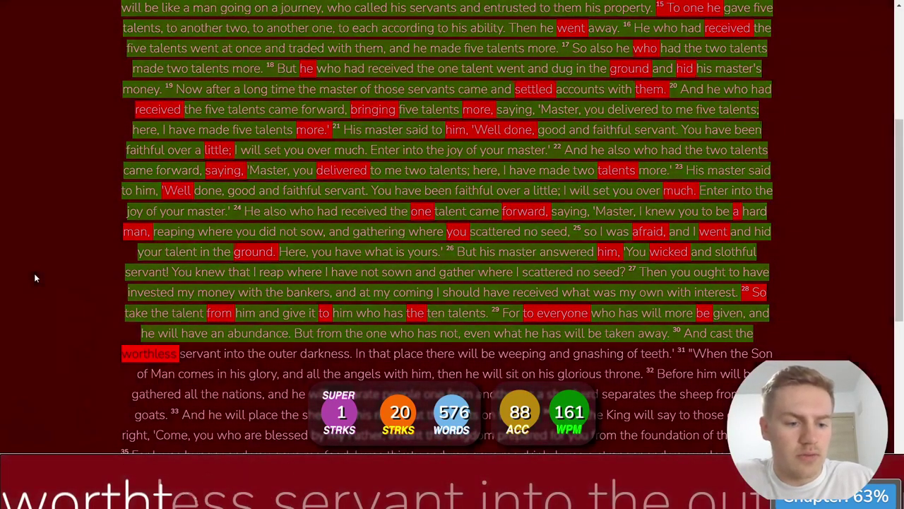
{"action": "key", "text": "BackSpace"}
{"action": "type", "text": "less servant into "}
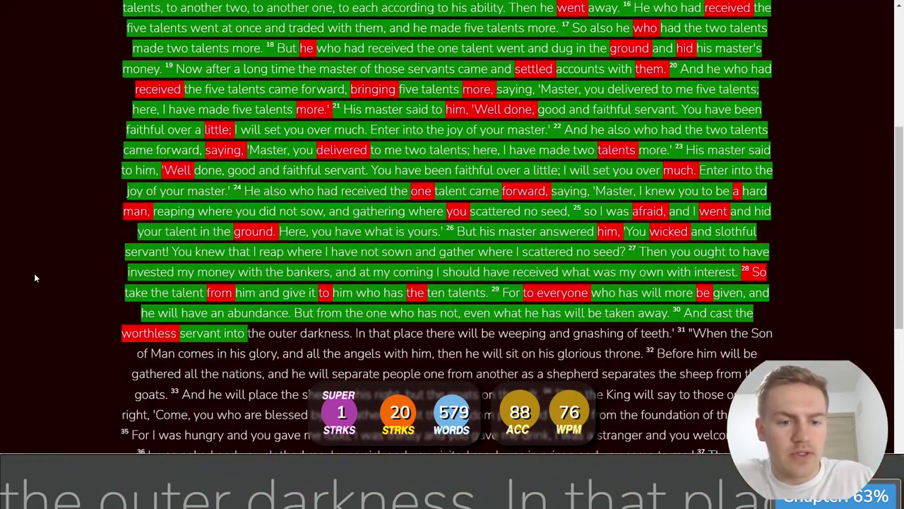
{"action": "type", "text": "the outer d"}
{"action": "key", "text": "BackSpace"}
{"action": "type", "text": "er d"}
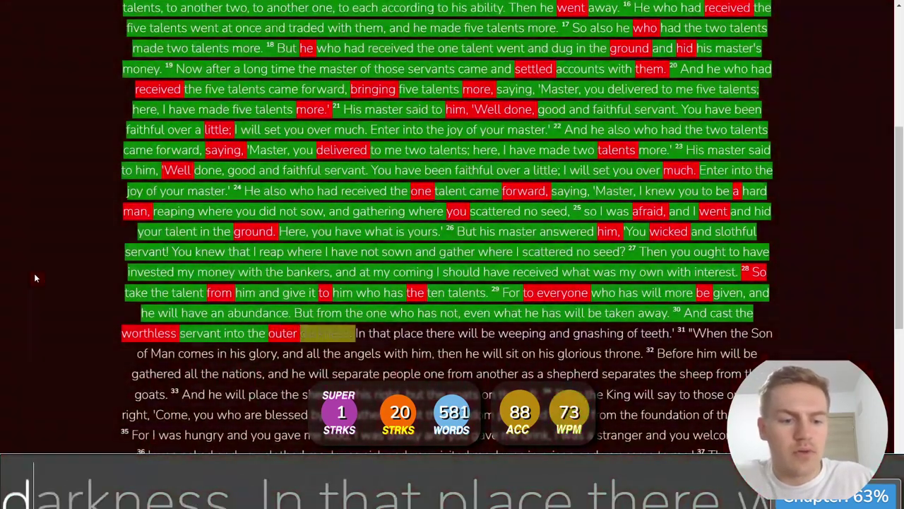
{"action": "type", "text": "s. In taht"}
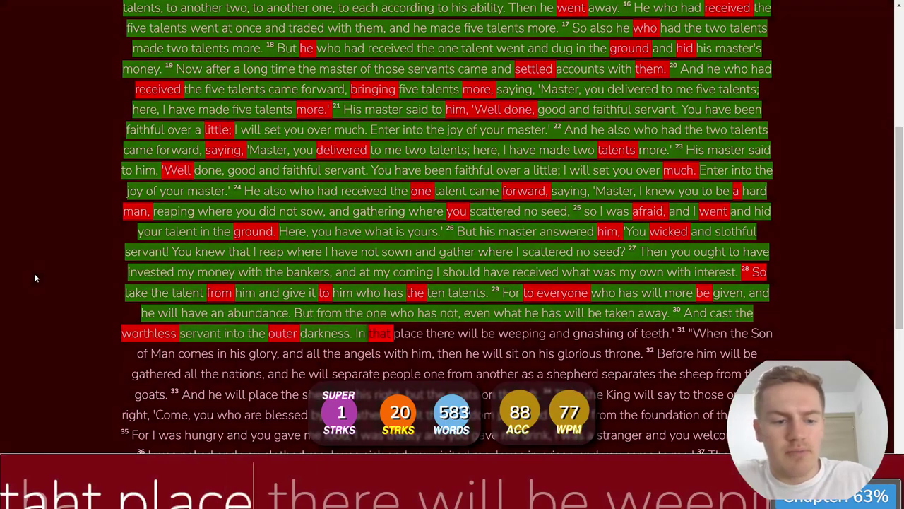
{"action": "key", "text": "BackSpace"}
{"action": "key", "text": "BackSpace"}
{"action": "key", "text": "BackSpace"}
{"action": "type", "text": "thta pl"}
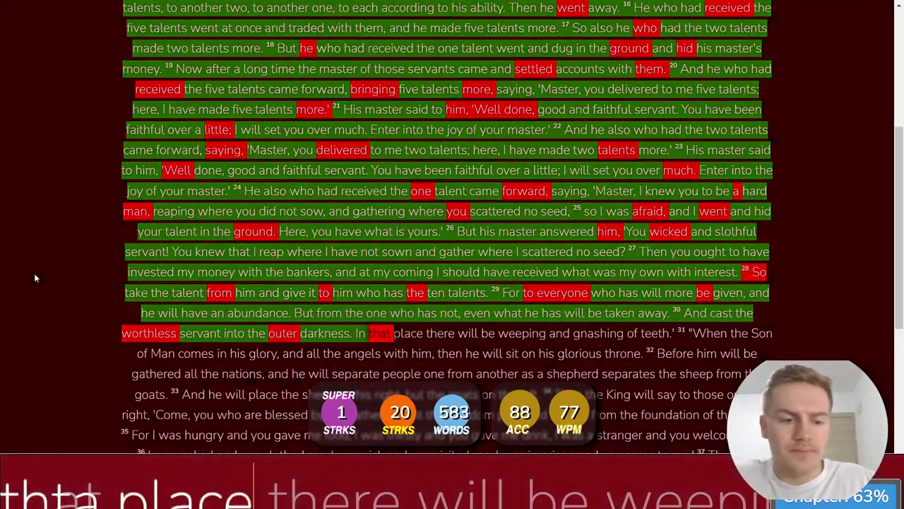
{"action": "type", "text": "ac"}
{"action": "key", "text": "BackSpace"}
{"action": "key", "text": "BackSpace"}
{"action": "key", "text": "BackSpace"}
{"action": "type", "text": "that place "}
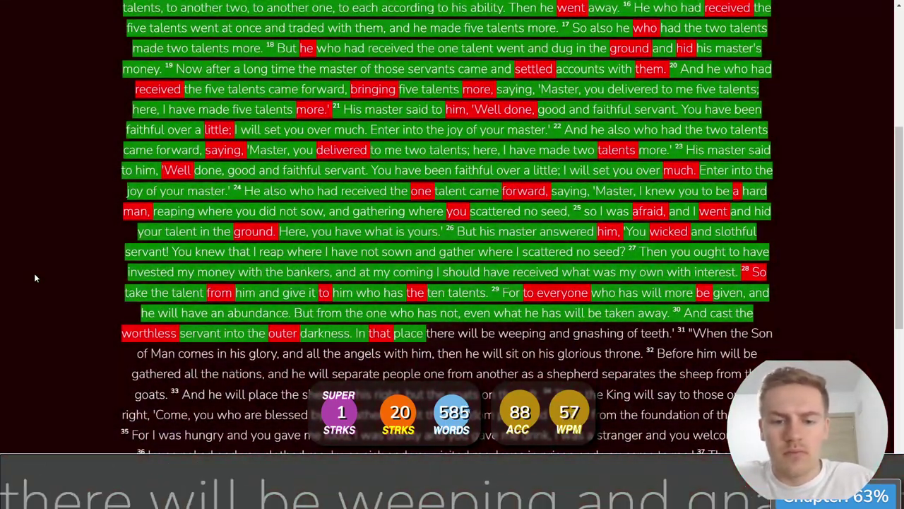
{"action": "type", "text": "there"}
{"action": "key", "text": "BackSpace"}
{"action": "key", "text": "BackSpace"}
{"action": "key", "text": "BackSpace"}
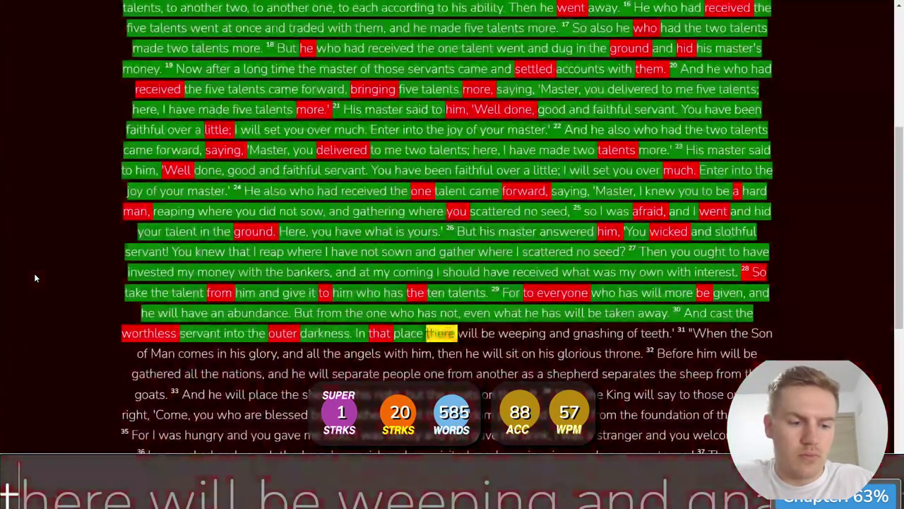
{"action": "type", "text": "will be"}
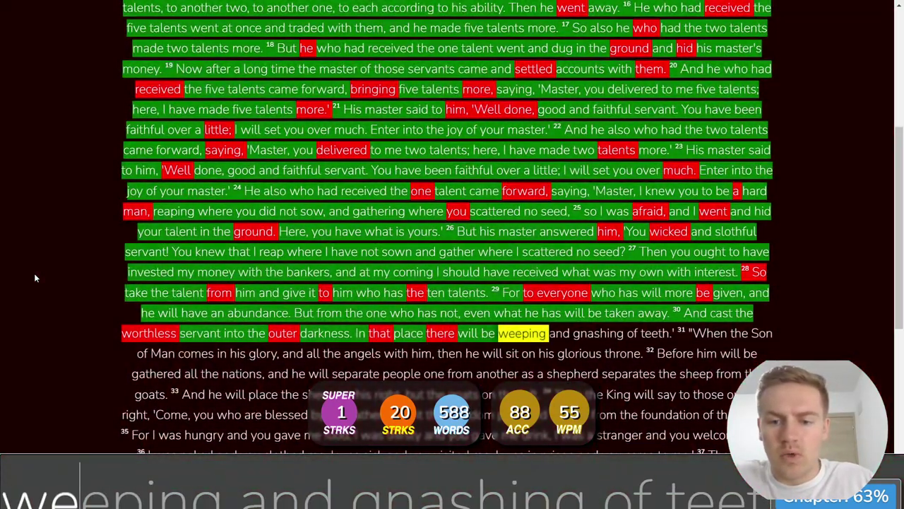
{"action": "type", "text": " weeping and gnashing "}
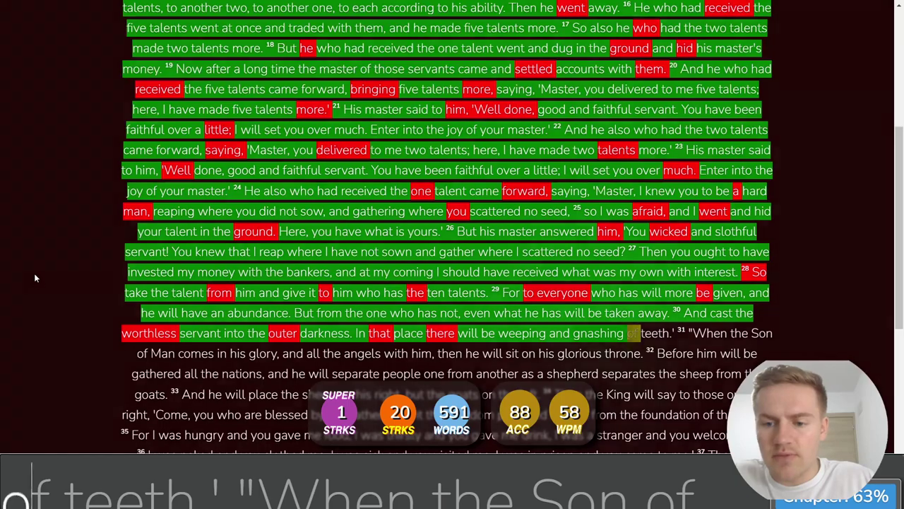
{"action": "type", "text": "of "}
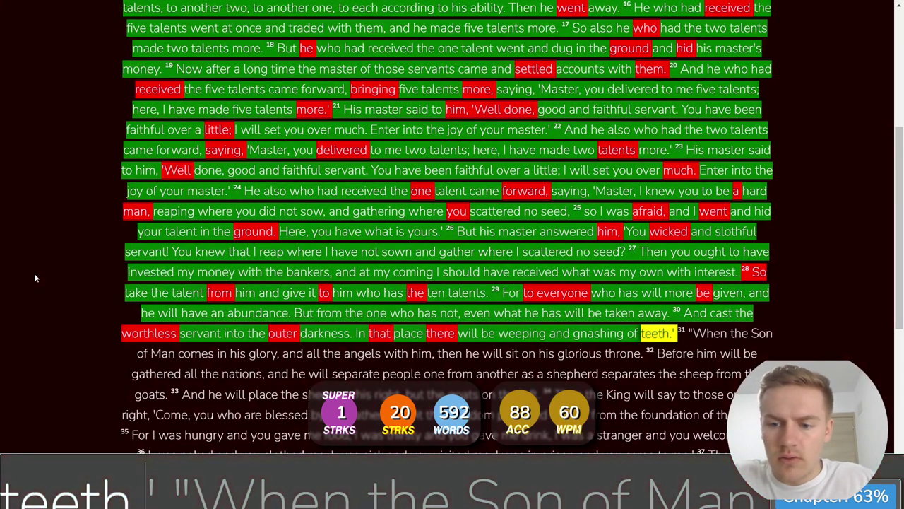
{"action": "type", "text": "teeth.' 31 \"When "}
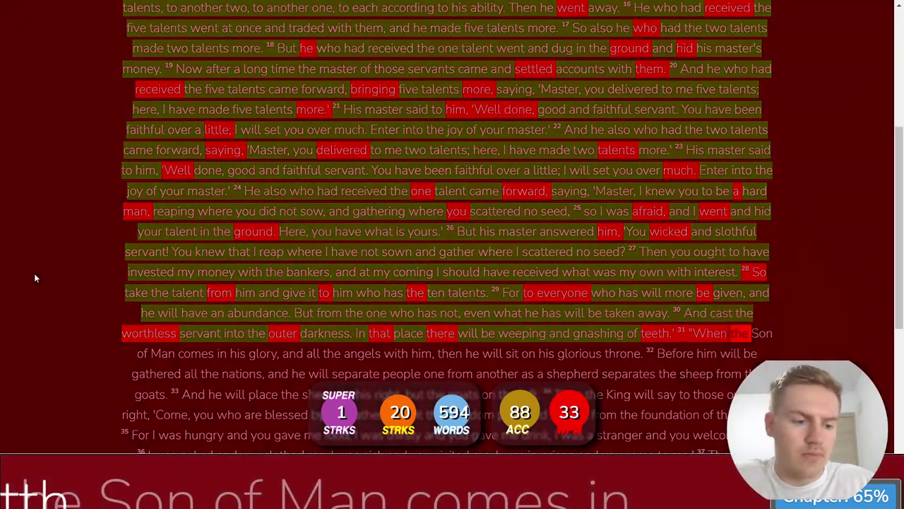
{"action": "type", "text": "the Son of "}
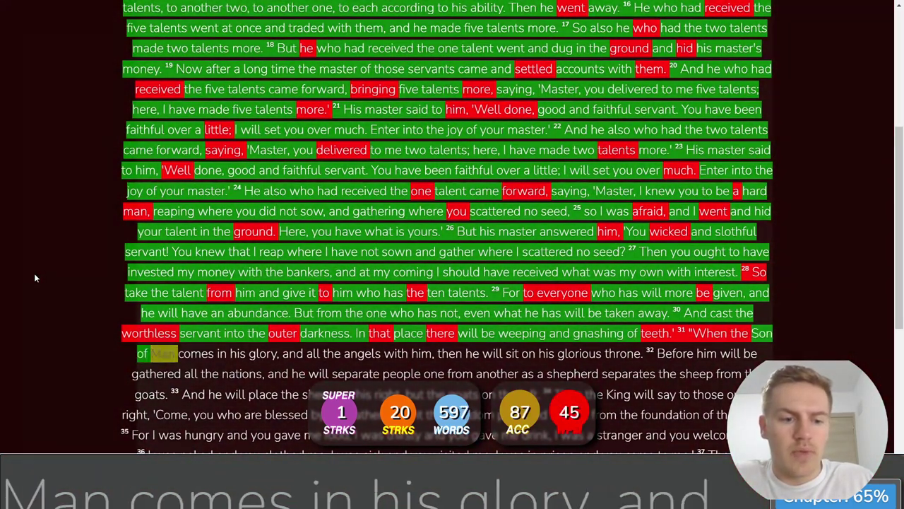
{"action": "type", "text": "Man comes in his gl"}
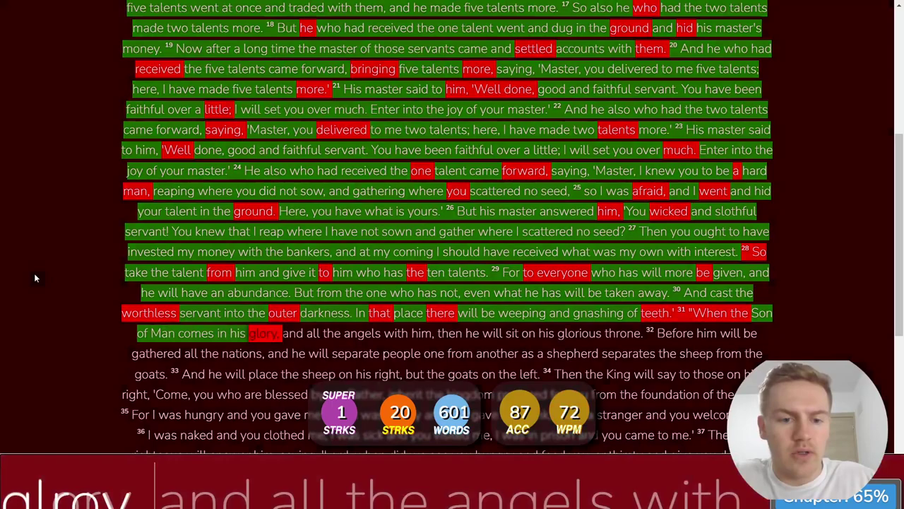
{"action": "key", "text": "BackSpace"}
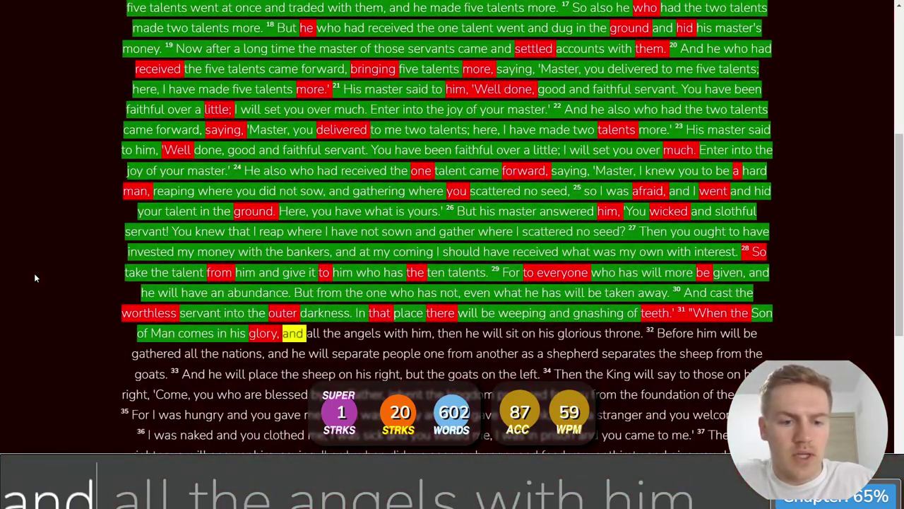
Step: Type verses 31–34 and begin verse 35 with 'For I was hungry and you gave me food'
{"action": "type", "text": "and all the angels wi"}
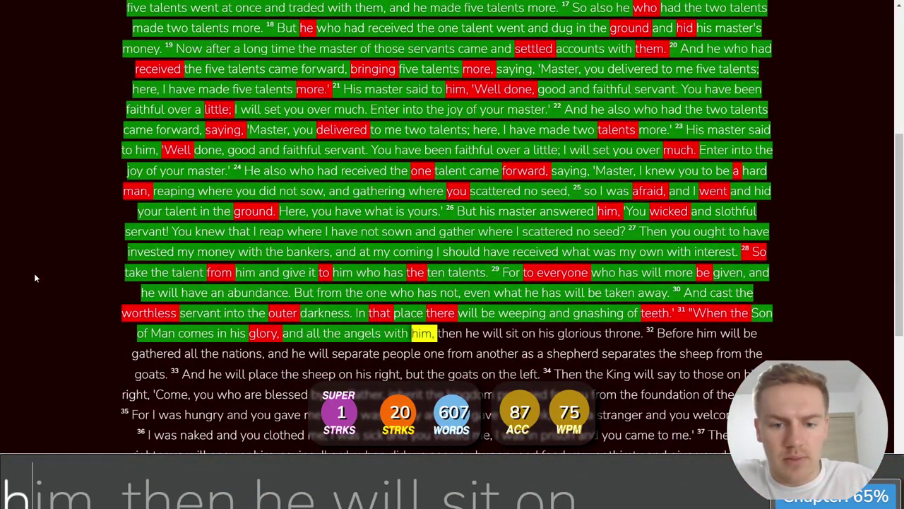
{"action": "type", "text": "en he will si"}
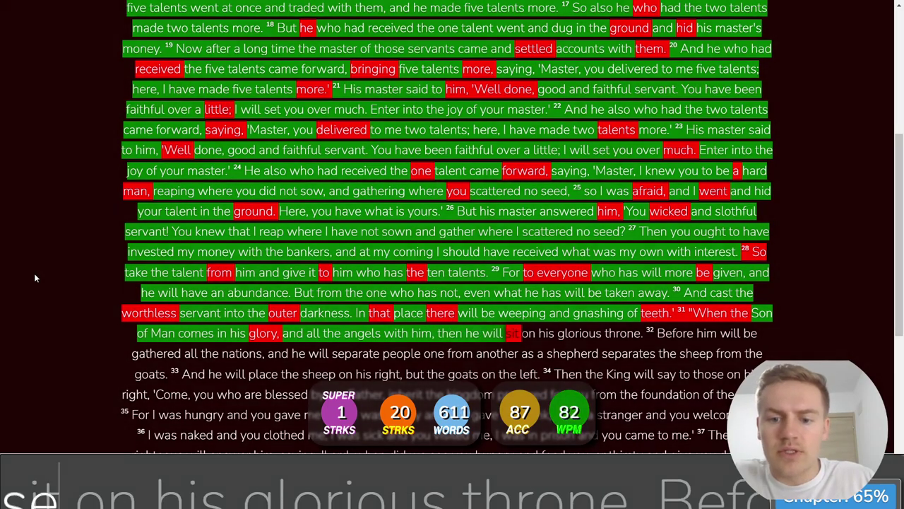
{"action": "type", "text": "t on the gl"}
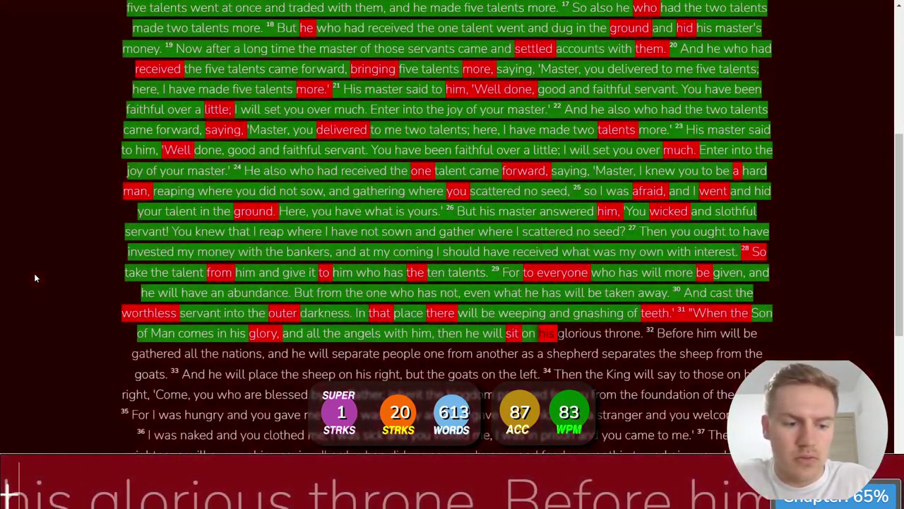
{"action": "type", "text": " glus th"}
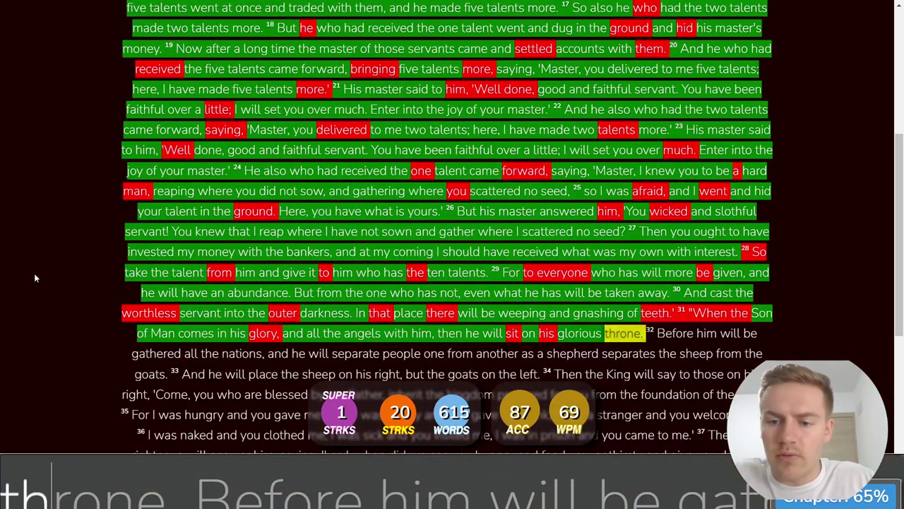
{"action": "type", "text": ". Befo"}
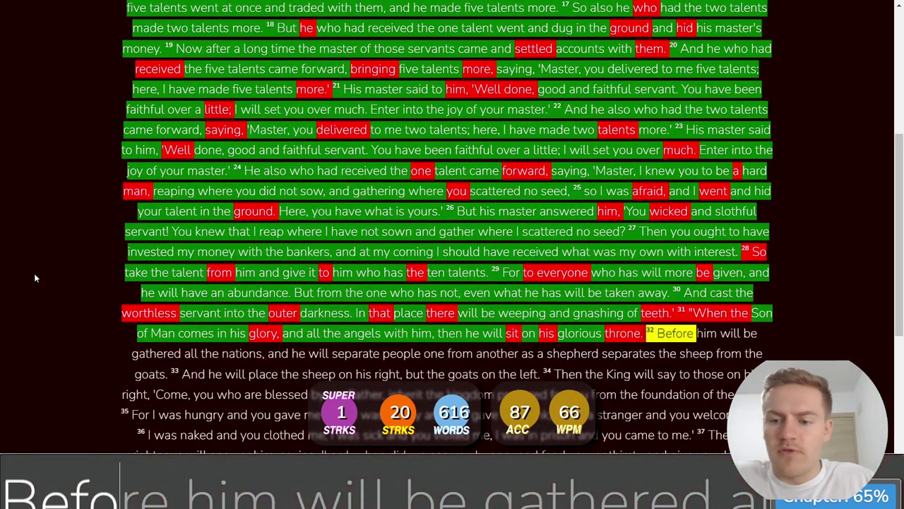
{"action": "type", "text": "re him "}
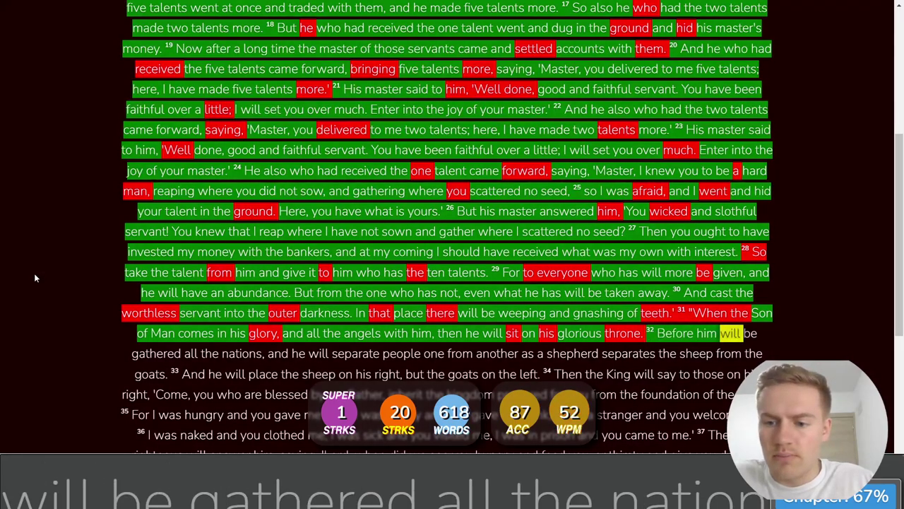
{"action": "type", "text": "l be gat"}
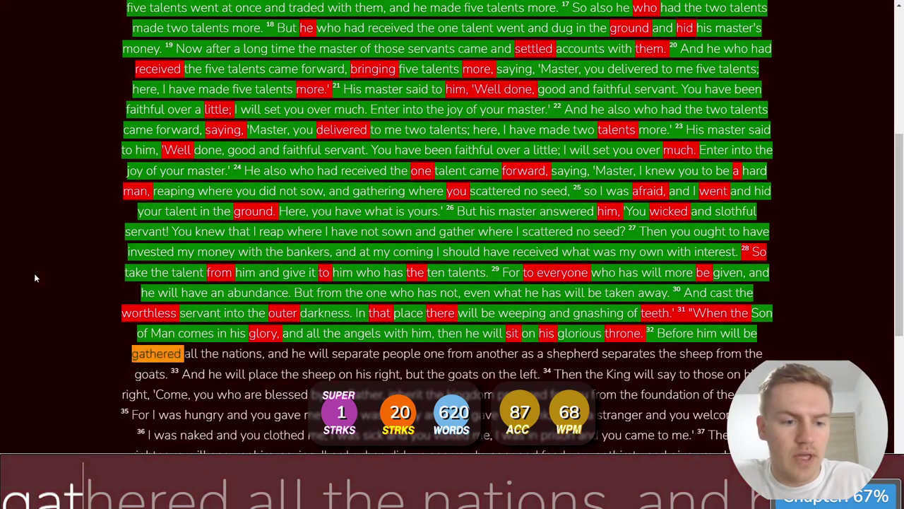
{"action": "type", "text": "hered all the natitons "}
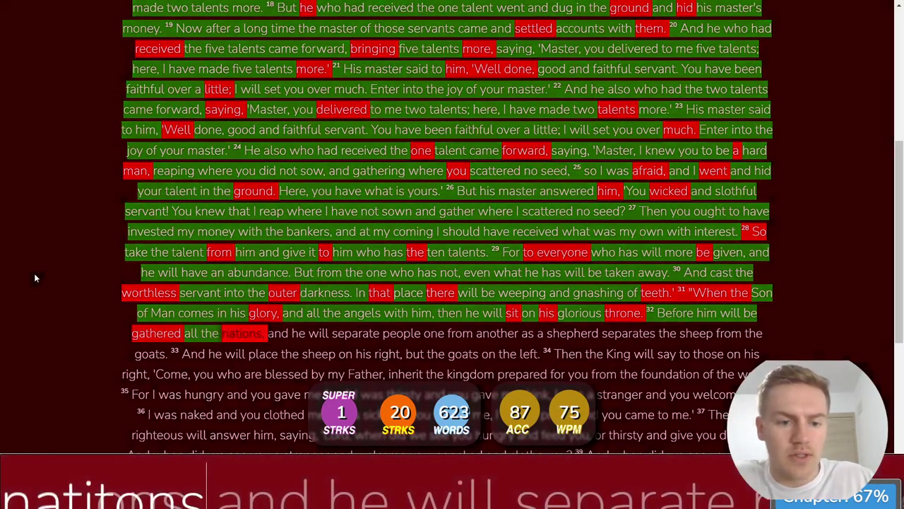
{"action": "type", "text": "a"}
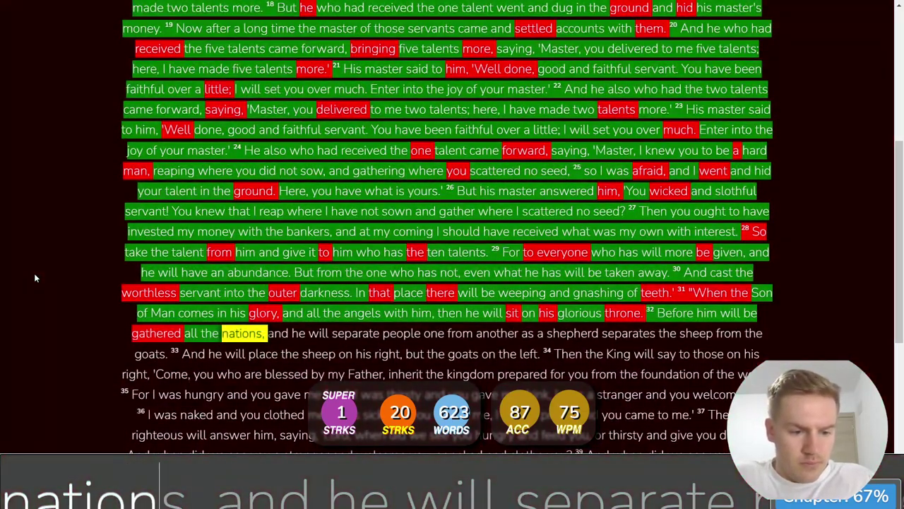
{"action": "type", "text": "nd he will s"}
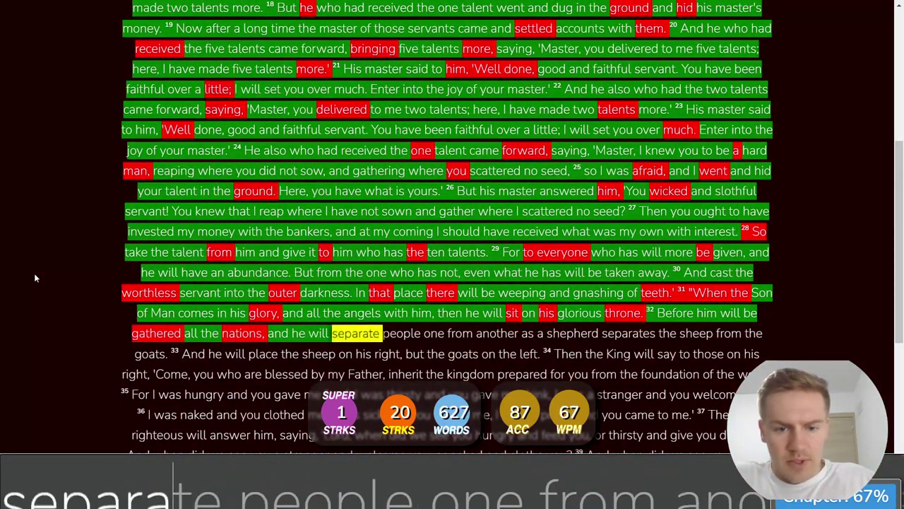
{"action": "type", "text": "te people one from ano"}
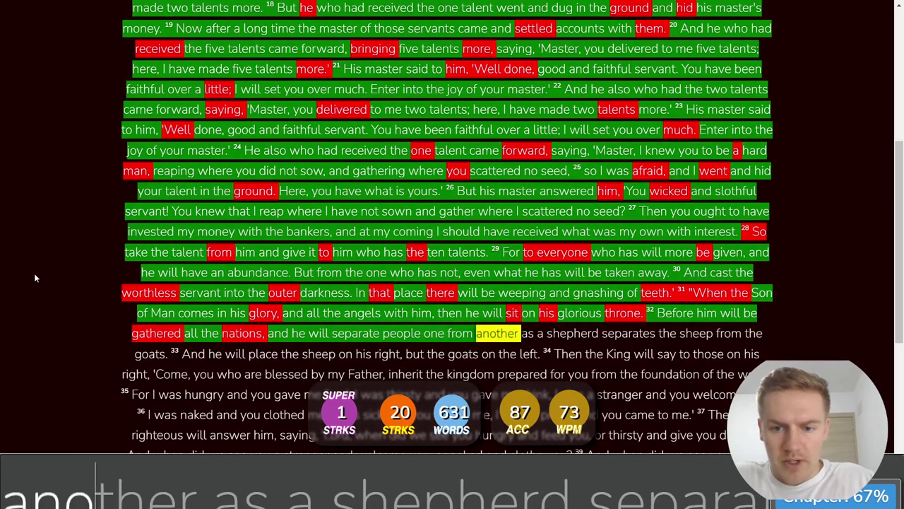
{"action": "type", "text": "ther as a sh"}
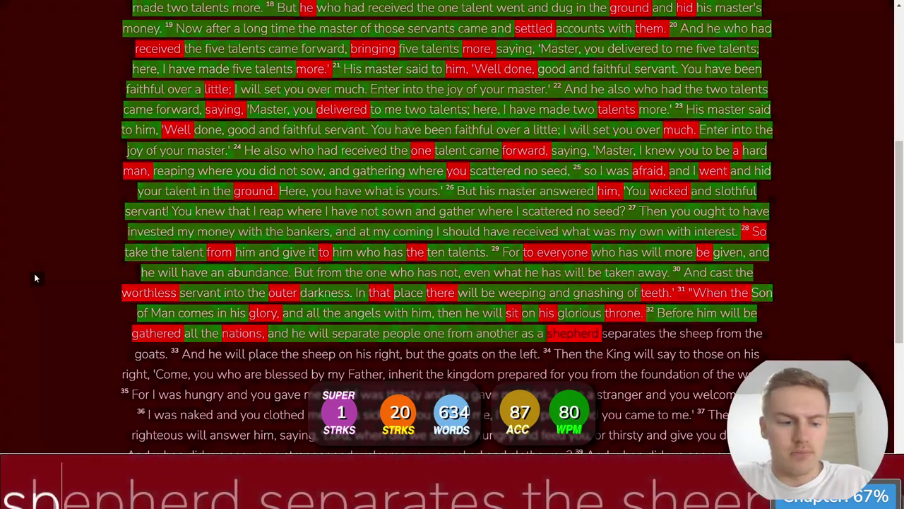
{"action": "type", "text": "ep"}
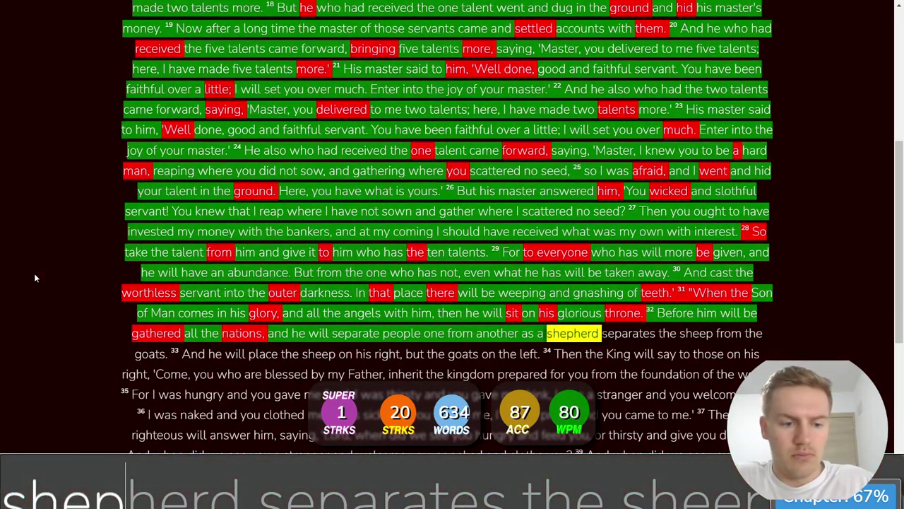
{"action": "type", "text": " se"}
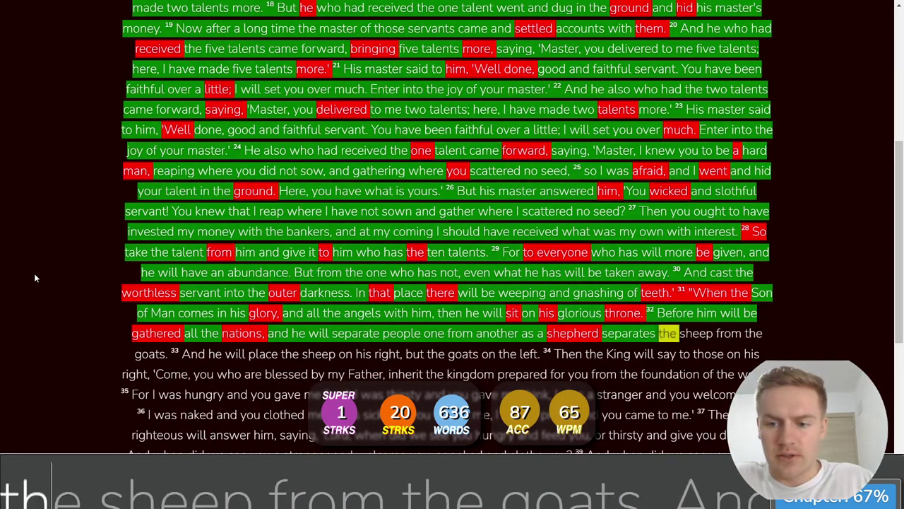
{"action": "type", "text": "e sheep from the goa"}
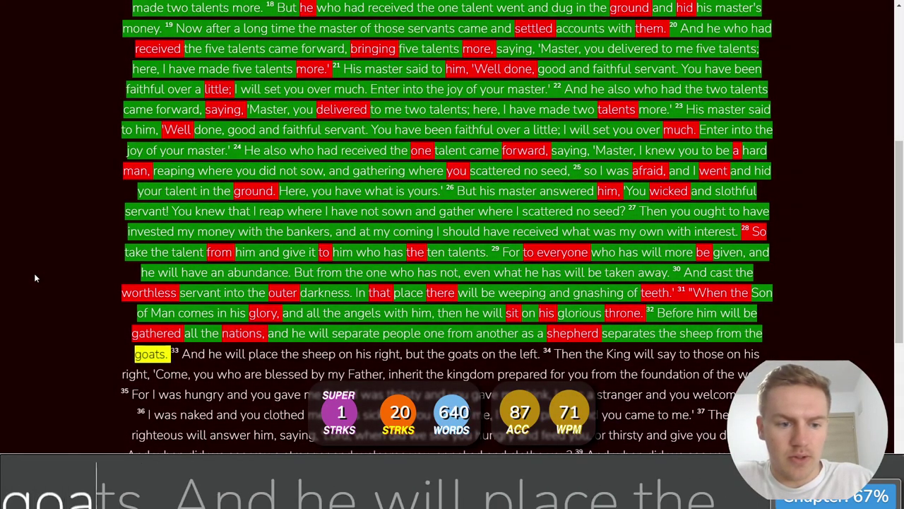
{"action": "type", "text": ". A"}
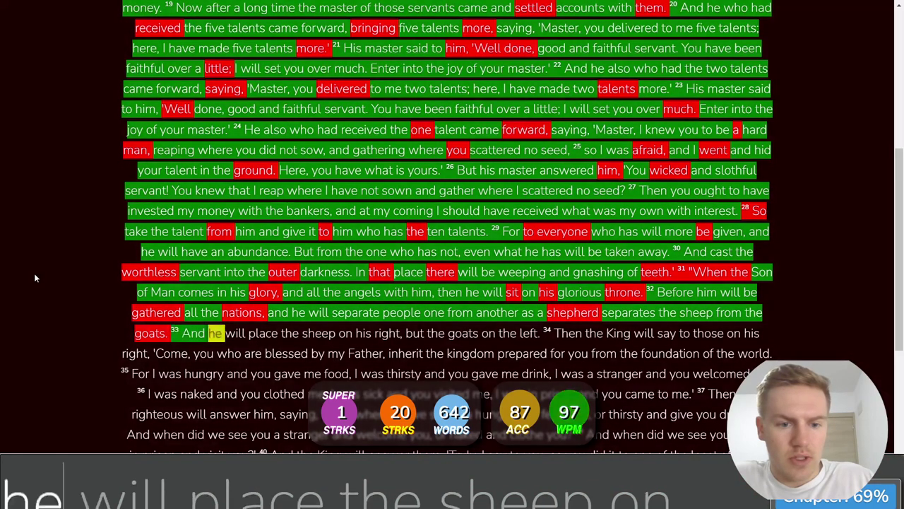
{"action": "type", "text": "the"}
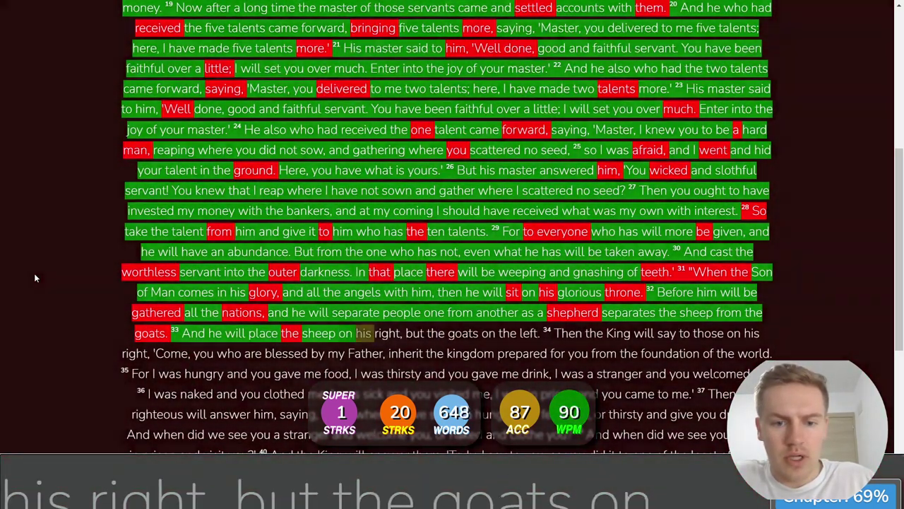
{"action": "type", "text": "t the goats "}
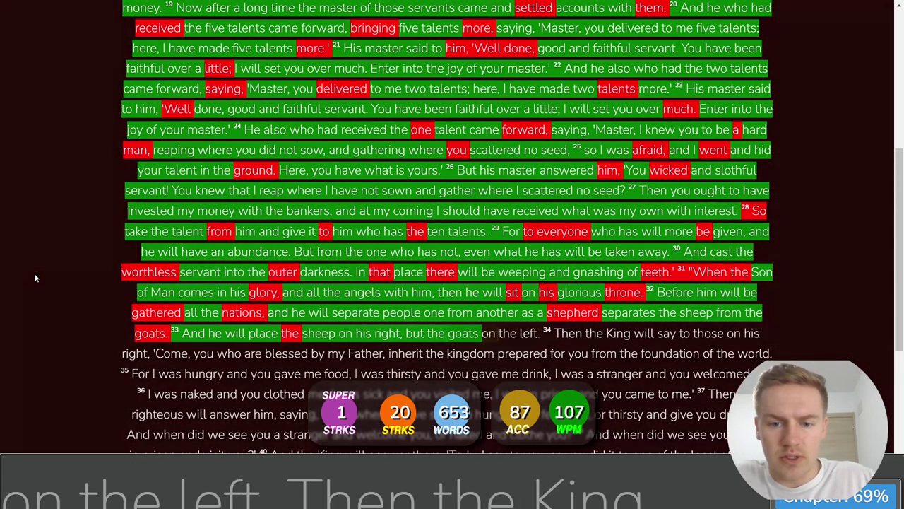
{"action": "type", "text": " left. Then "}
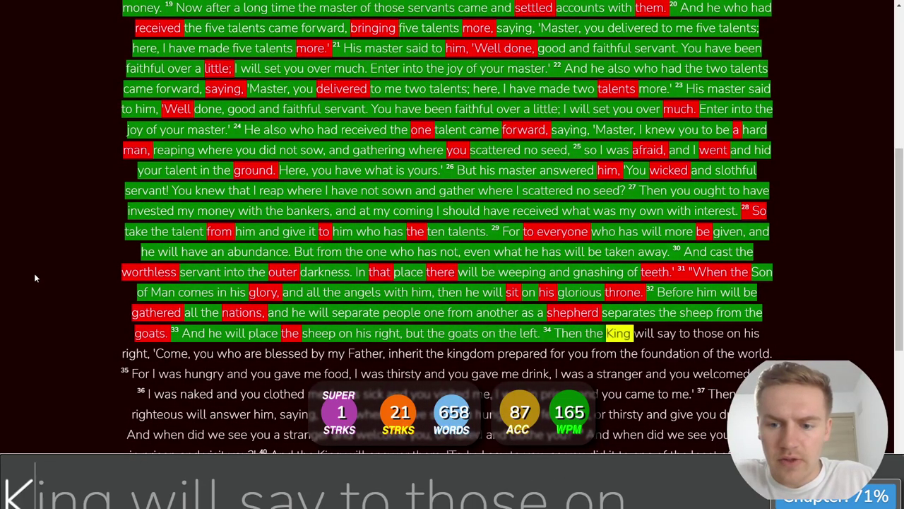
{"action": "type", "text": "l say to th"}
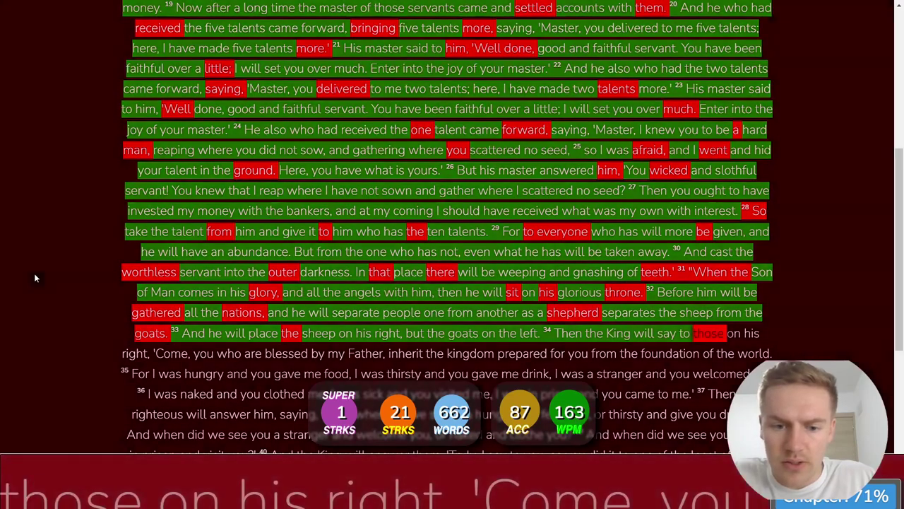
{"action": "type", "text": "ose on his right, "}
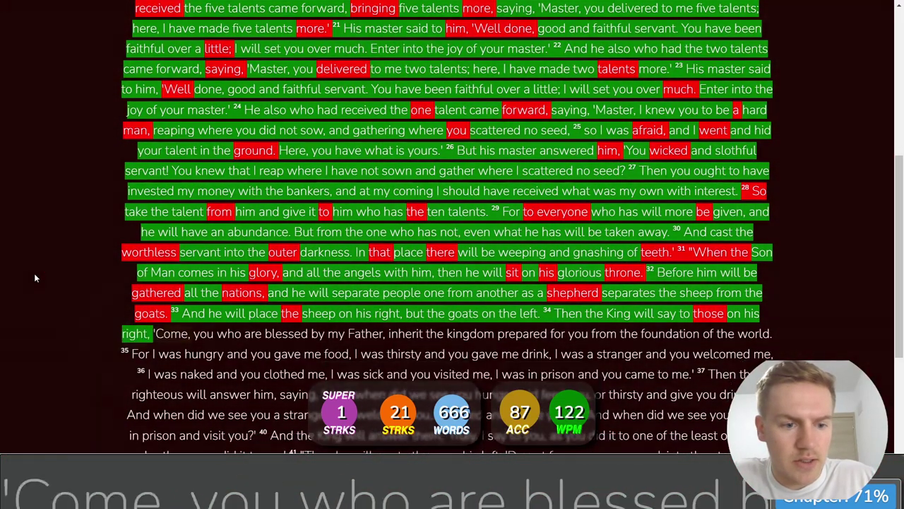
{"action": "type", "text": "ome, "}
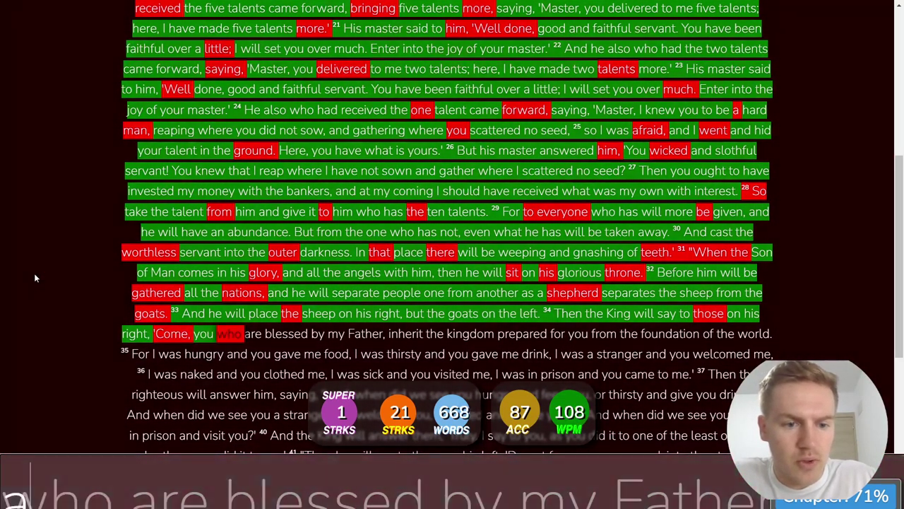
{"action": "type", "text": " ar"}
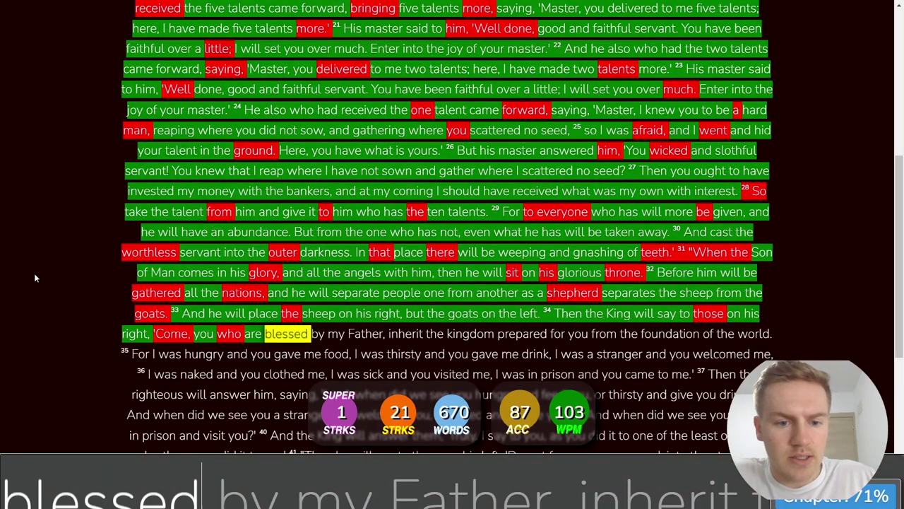
{"action": "type", "text": " by my Father"}
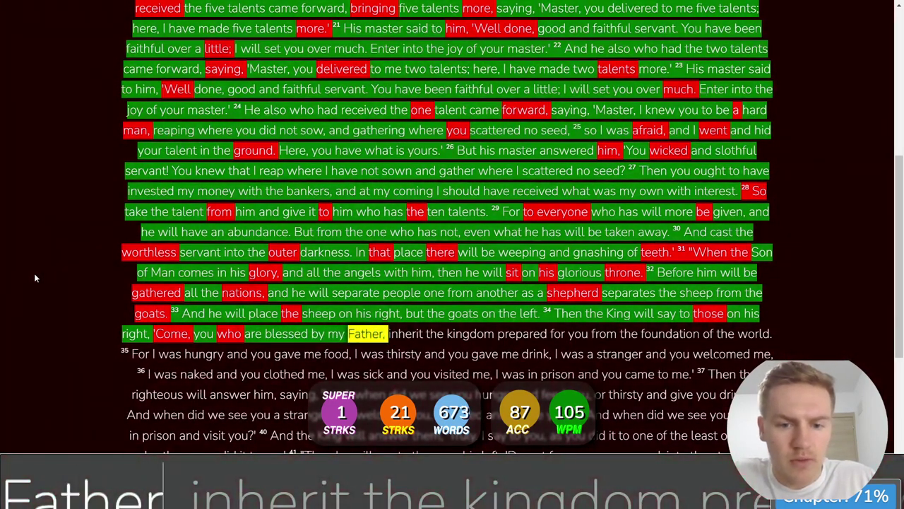
{"action": "type", "text": " inht the "}
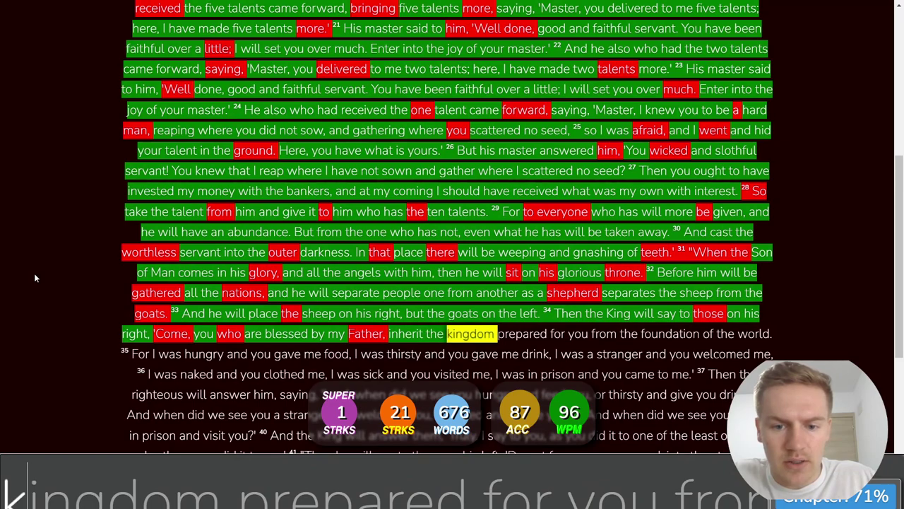
{"action": "type", "text": "preren"}
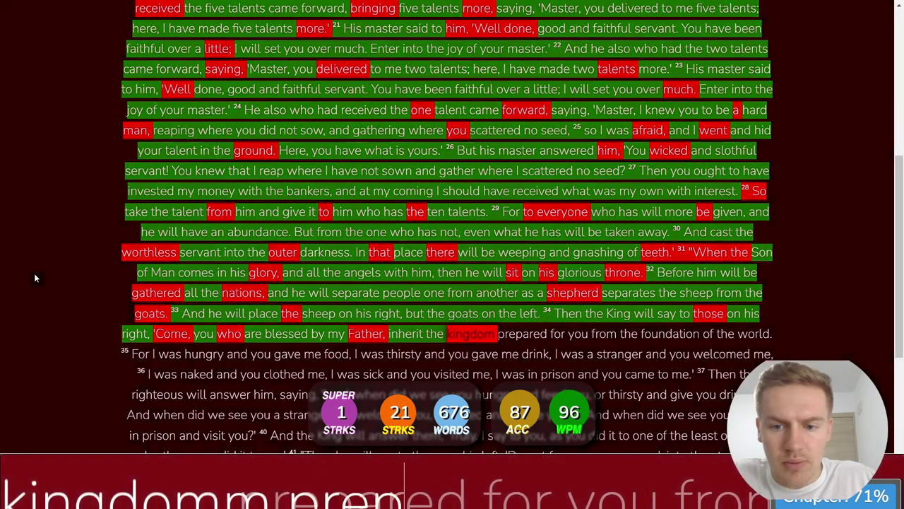
{"action": "type", "text": "par"}
{"action": "key", "text": "BackSpace"}
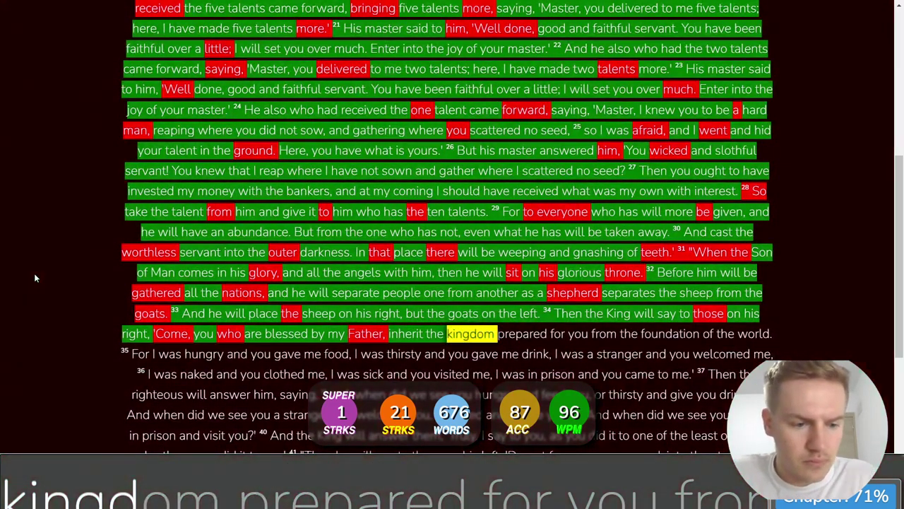
{"action": "type", "text": "prep"}
{"action": "type", "text": "areed"}
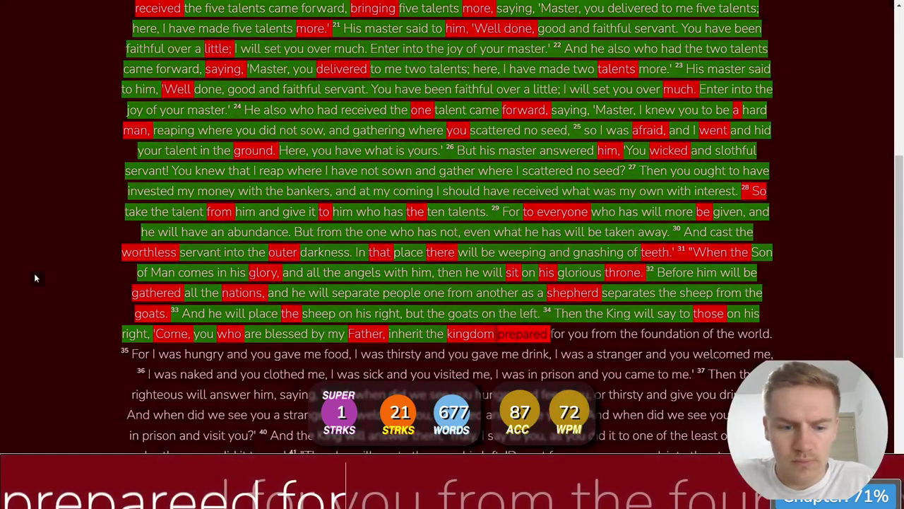
{"action": "key", "text": "BackSpace"}
{"action": "type", "text": "for you "}
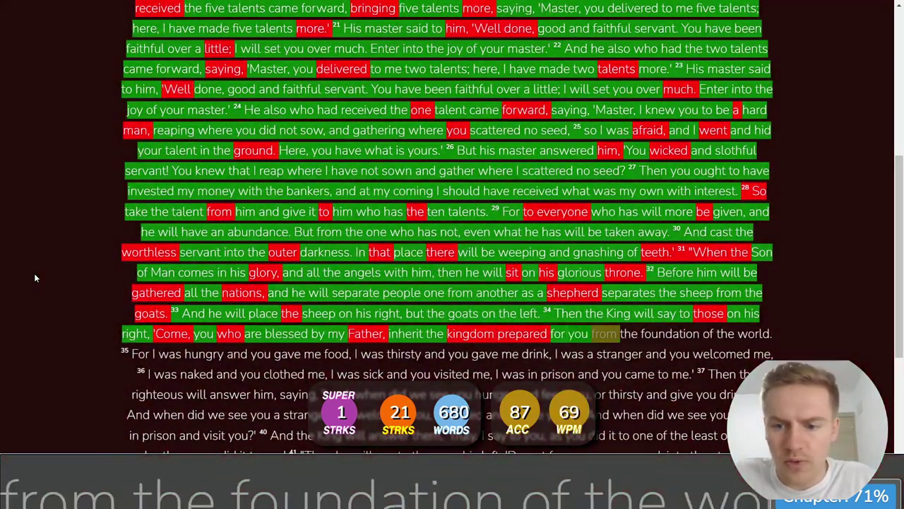
{"action": "type", "text": "from the foundation "}
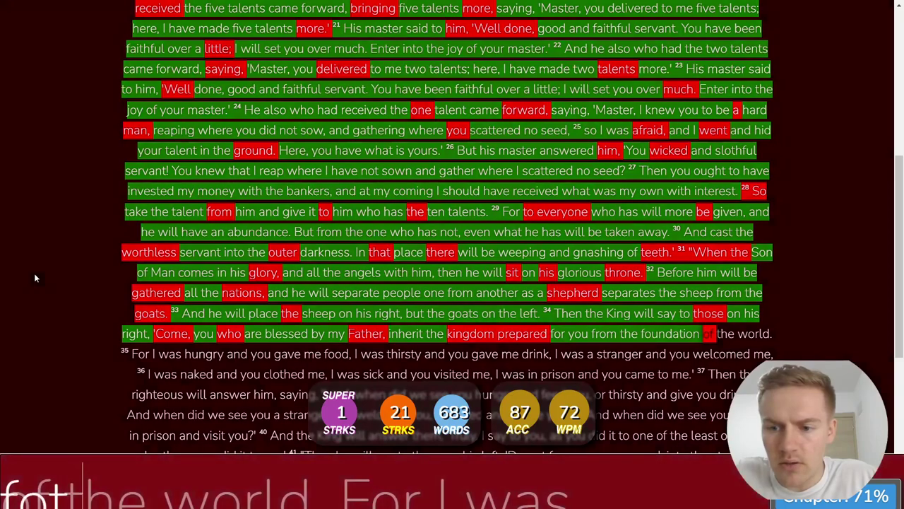
{"action": "type", "text": "of the "}
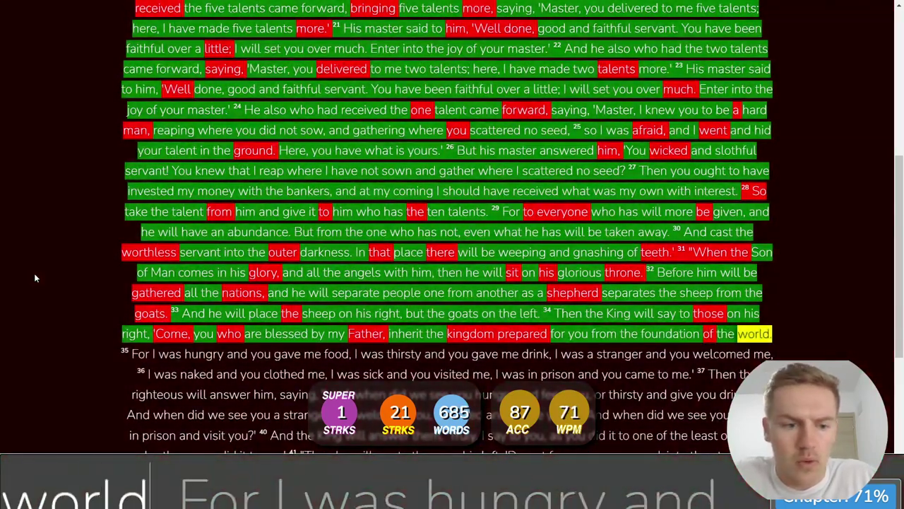
{"action": "type", "text": "world. 35 For I was hungry "}
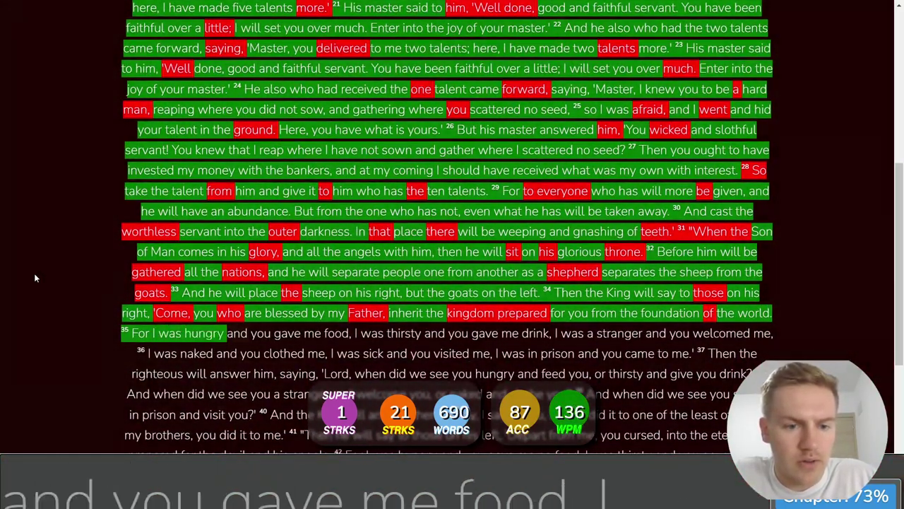
{"action": "type", "text": "and you gave me food, I was"}
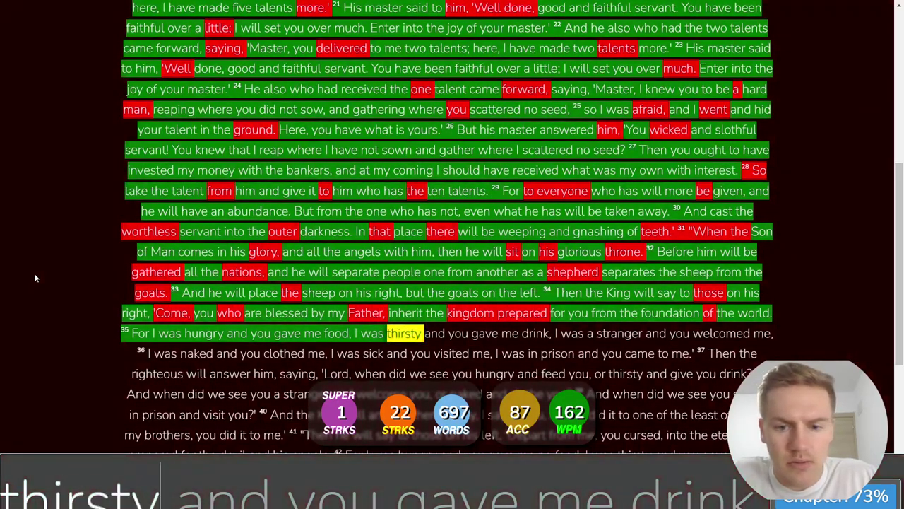
{"action": "type", "text": " thirsty and you gave me drink, "}
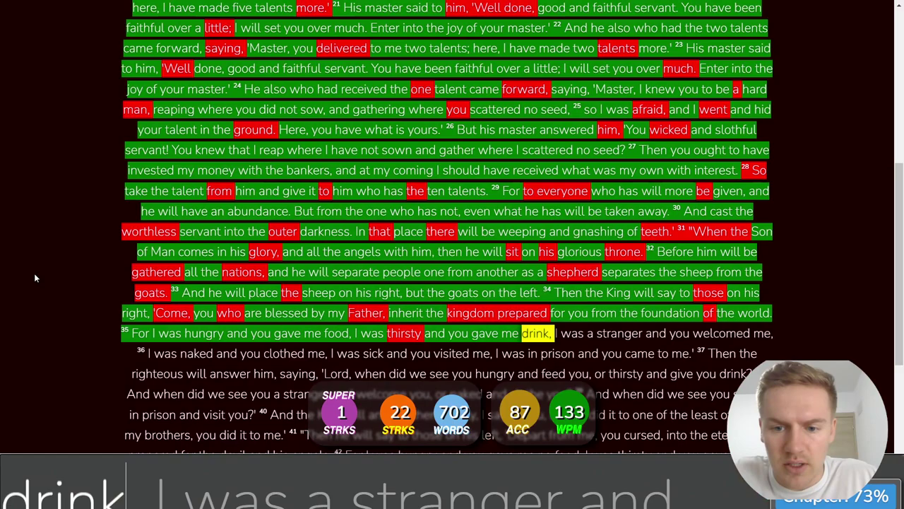
{"action": "type", "text": "I was a stranger"}
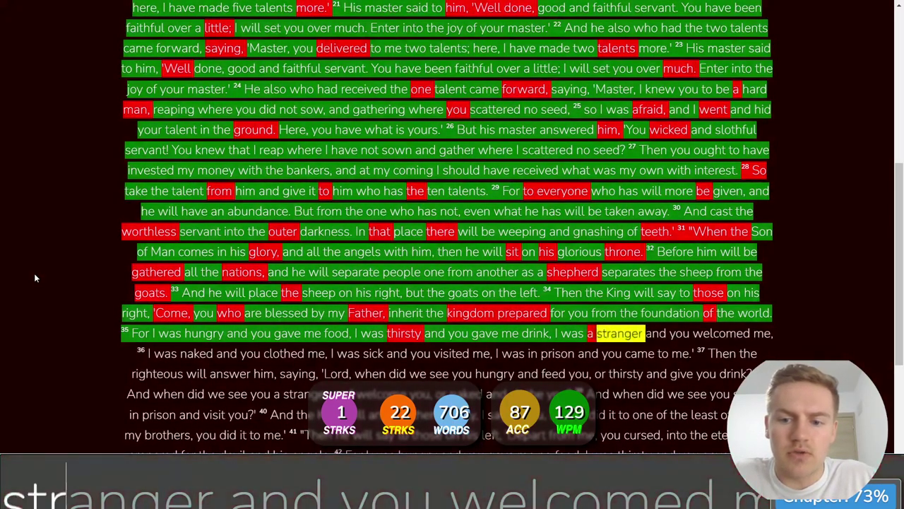
{"action": "type", "text": " and you welco"}
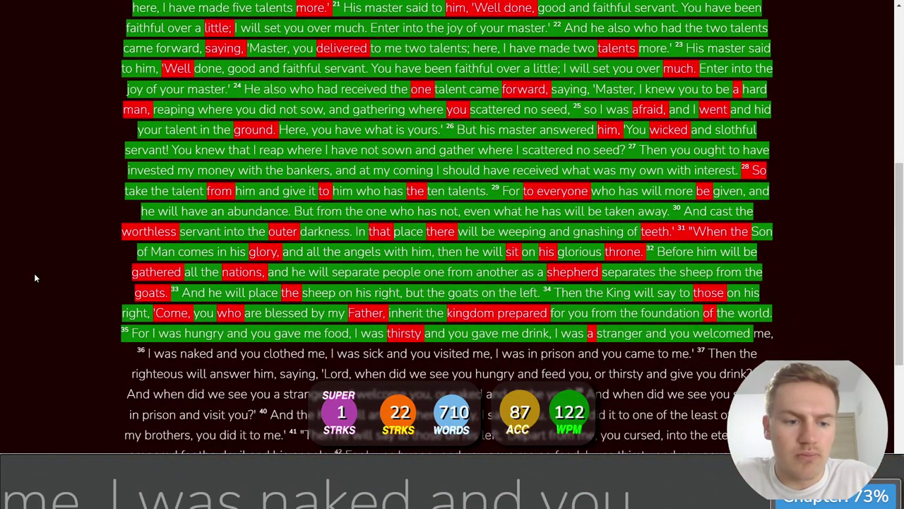
{"action": "type", "text": "med me, 36 I was nake"}
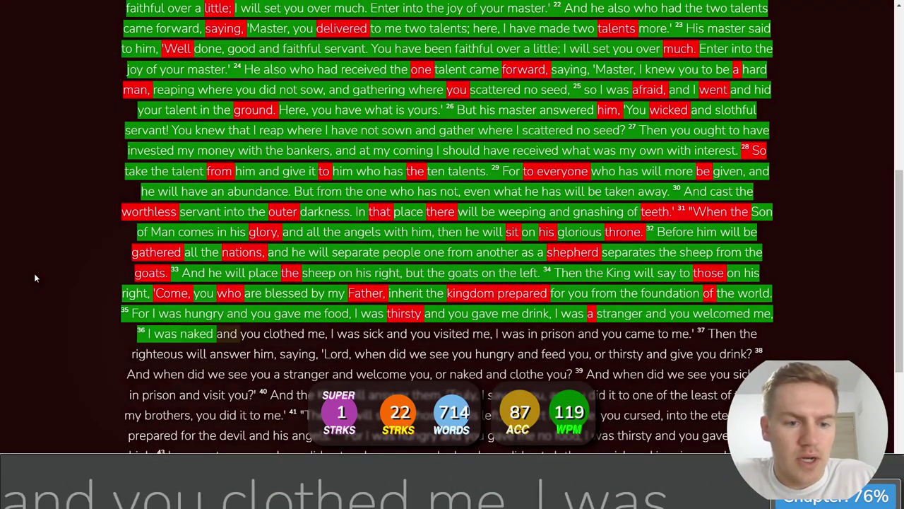
{"action": "type", "text": "d"}
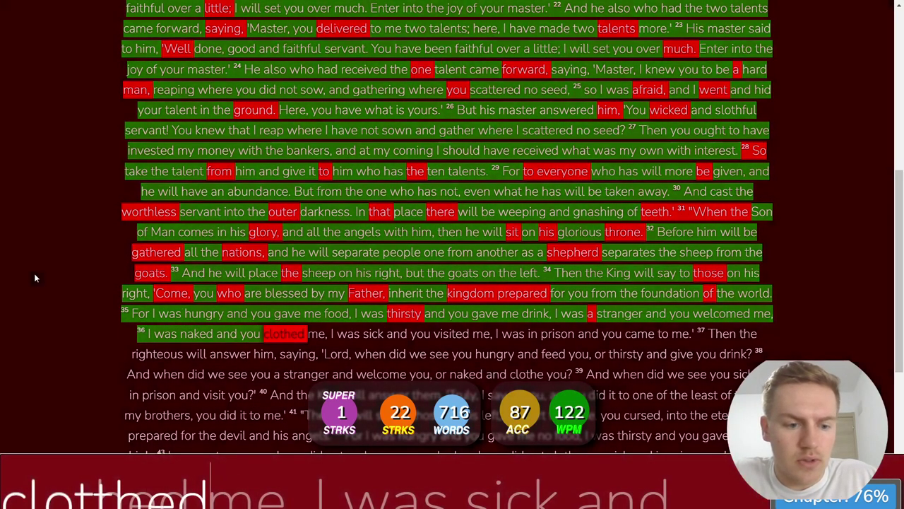
Step: Type verses 36–38 from 'clothed me' through 'And when', correcting typos in clothed, answer and Lord
{"action": "key", "text": "BackSpace"}
{"action": "key", "text": "BackSpace"}
{"action": "key", "text": "BackSpace"}
{"action": "type", "text": "hed me, I was sick and you "}
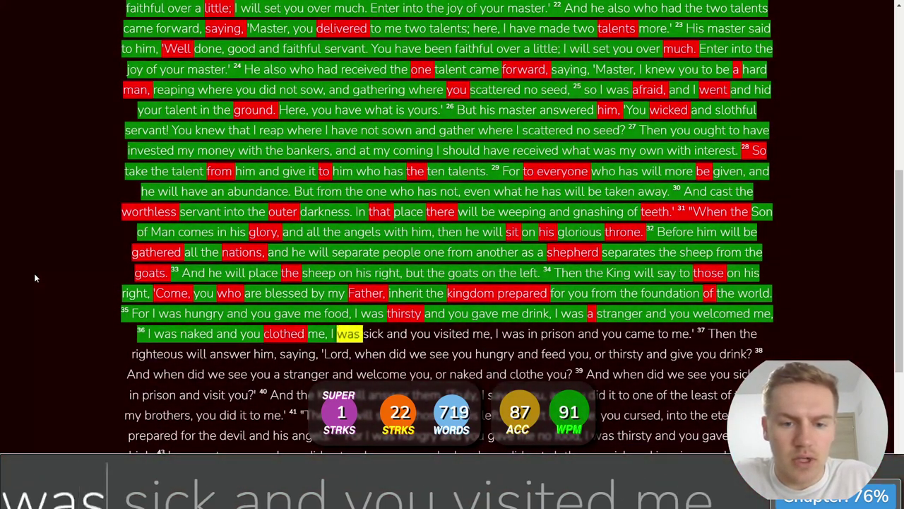
{"action": "type", "text": "visi"}
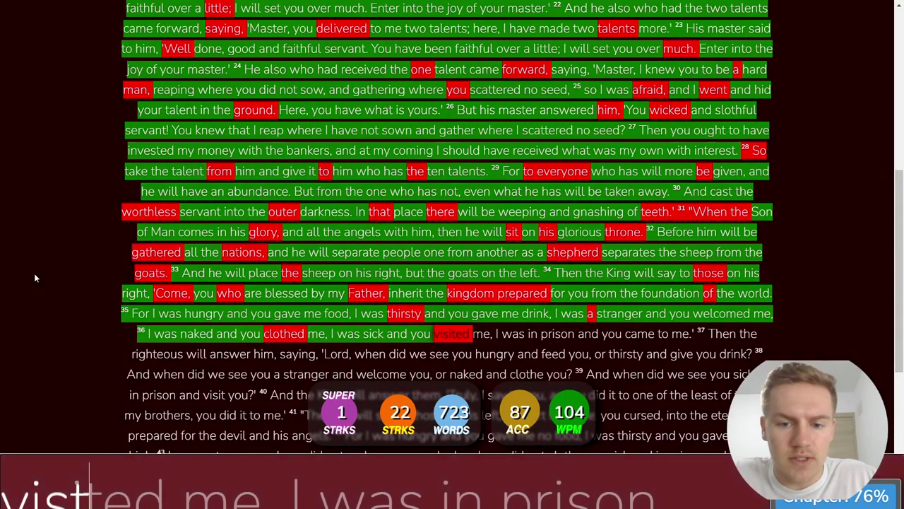
{"action": "type", "text": "ted me, I was i"}
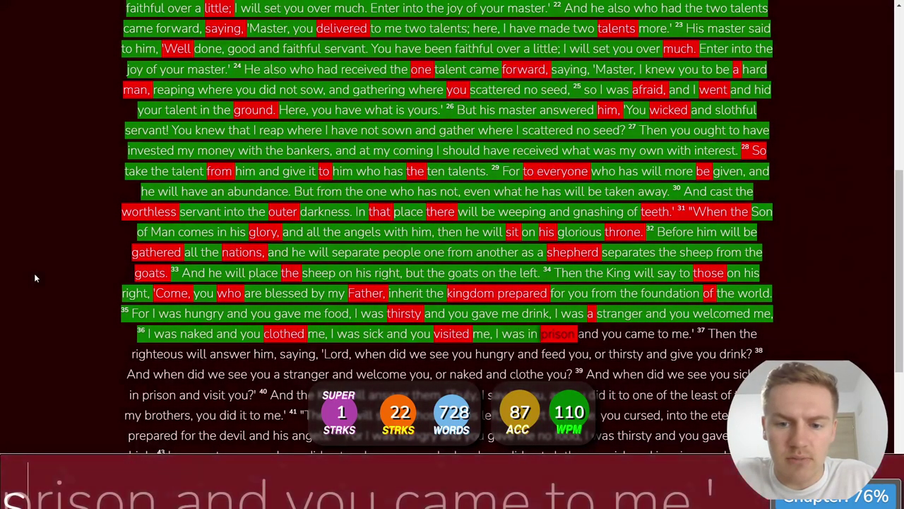
{"action": "type", "text": "n prison and you came to me."}
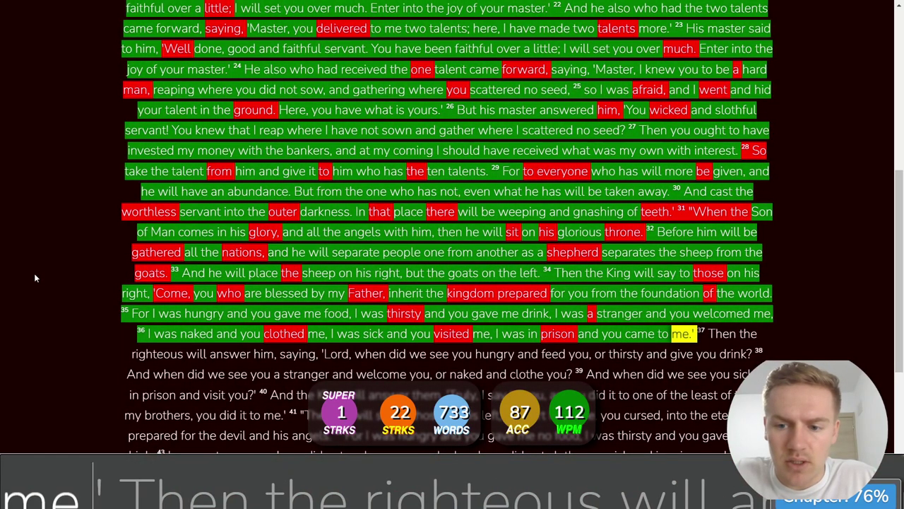
{"action": "type", "text": "' 37 Then the righteous"}
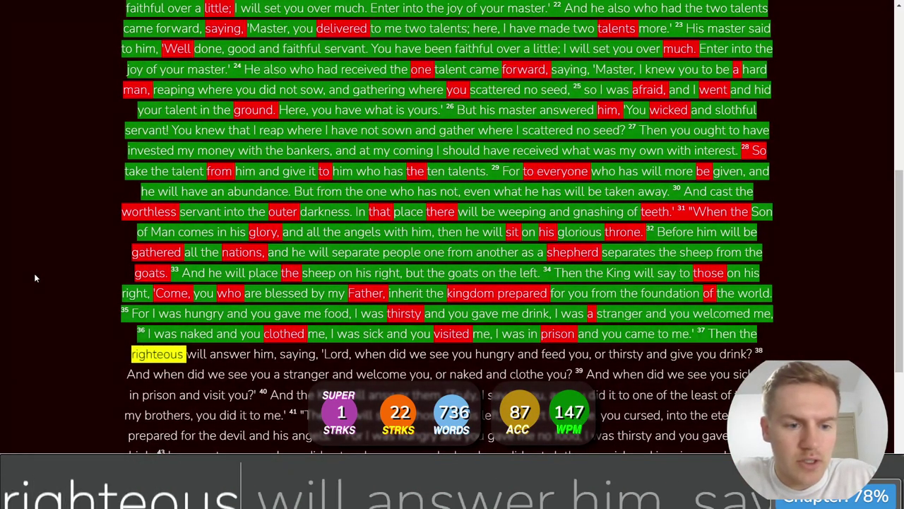
{"action": "type", "text": " will"}
{"action": "key", "text": "BackSpace"}
{"action": "type", "text": "wer "}
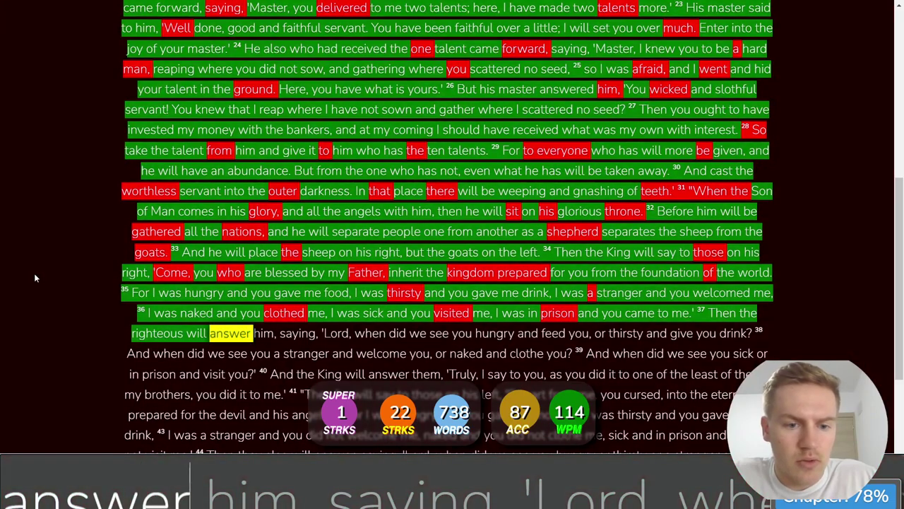
{"action": "type", "text": "him, saying,"}
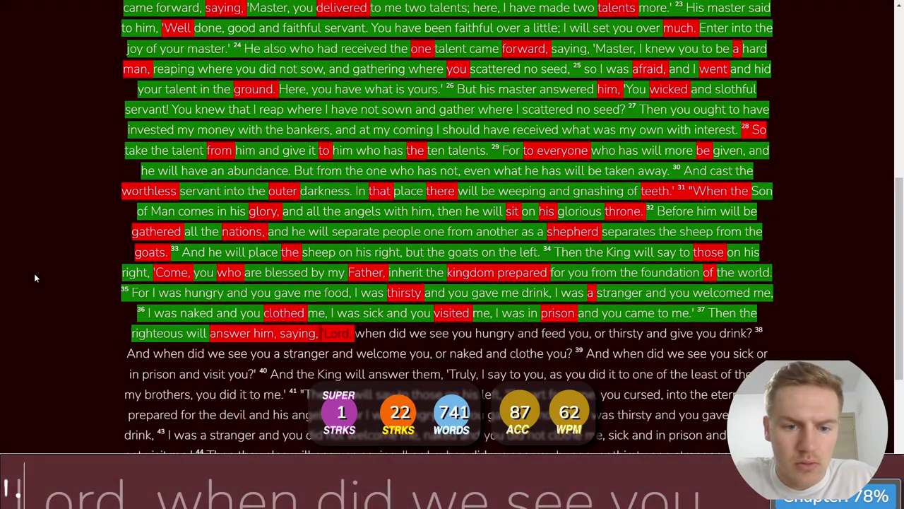
{"action": "key", "text": "BackSpace"}
{"action": "type", "text": "."}
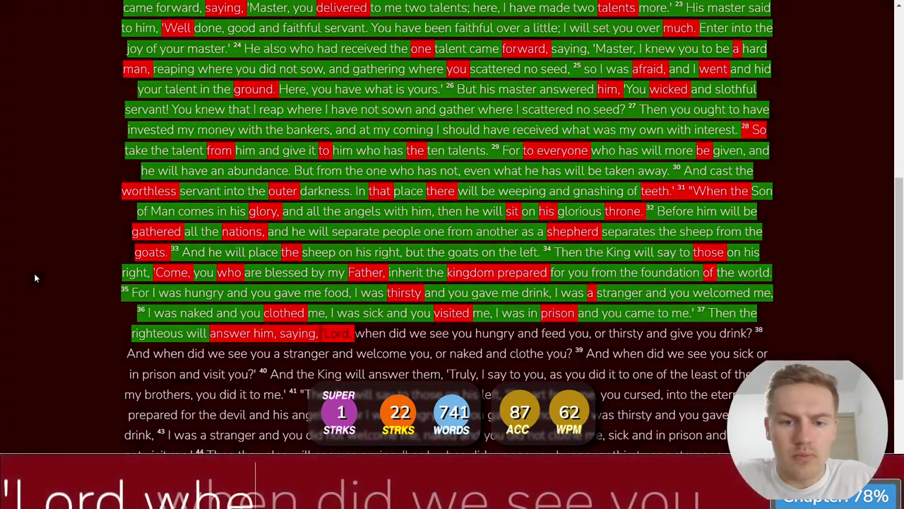
{"action": "key", "text": "BackSpace"}
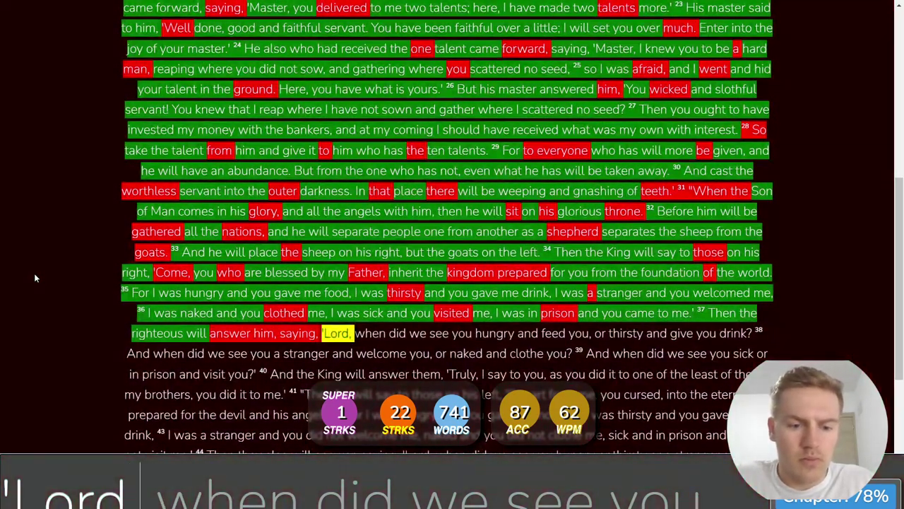
{"action": "type", "text": ", when did we see "}
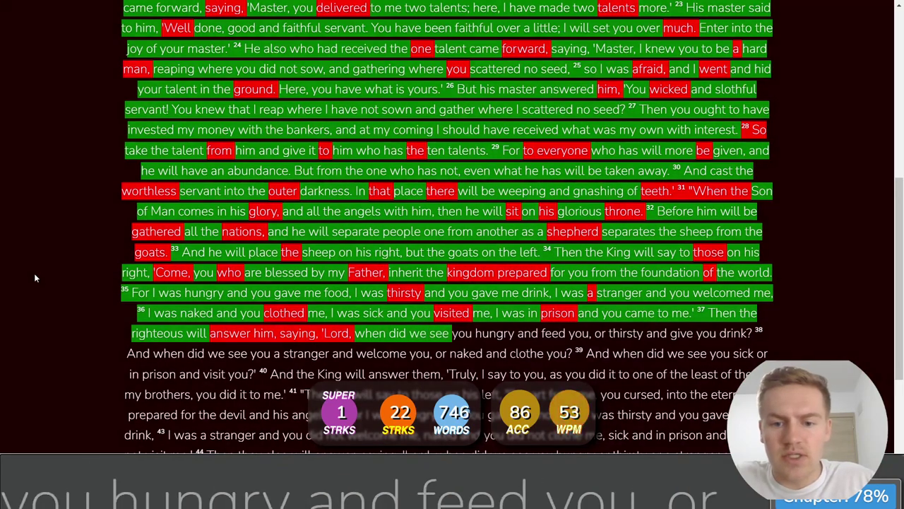
{"action": "type", "text": "you hungry and feed"}
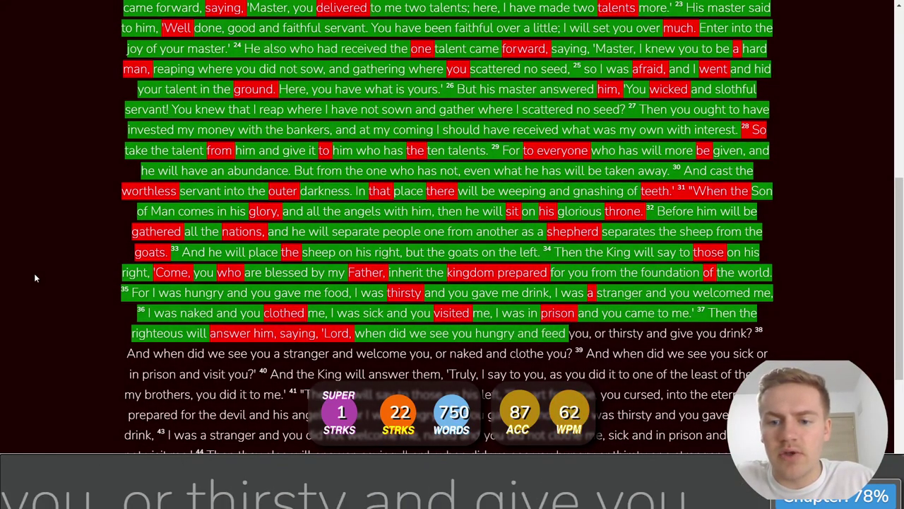
{"action": "type", "text": " you, or "}
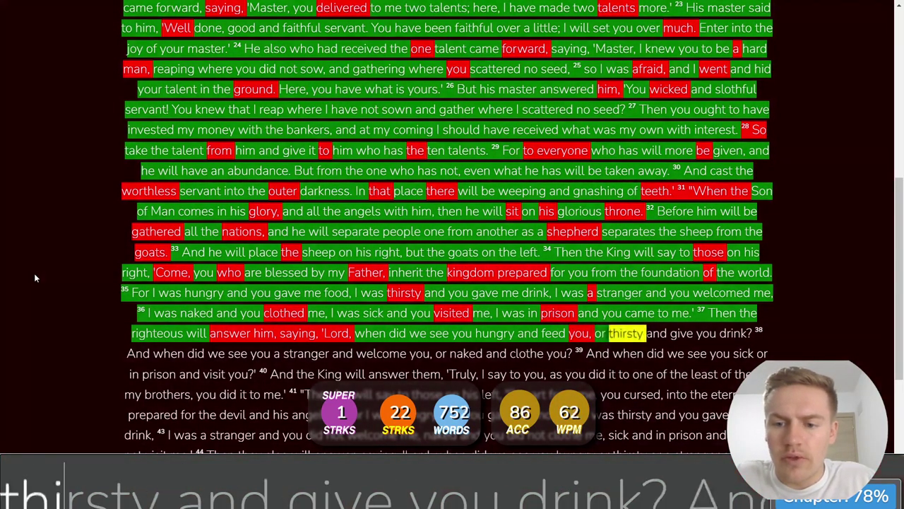
{"action": "type", "text": "thirsty and give you drink"}
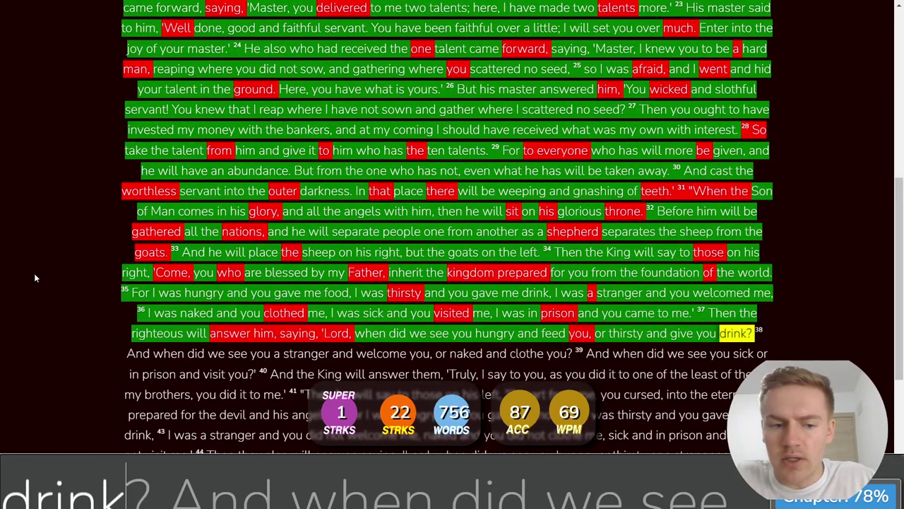
{"action": "type", "text": "? 38 And when did we "}
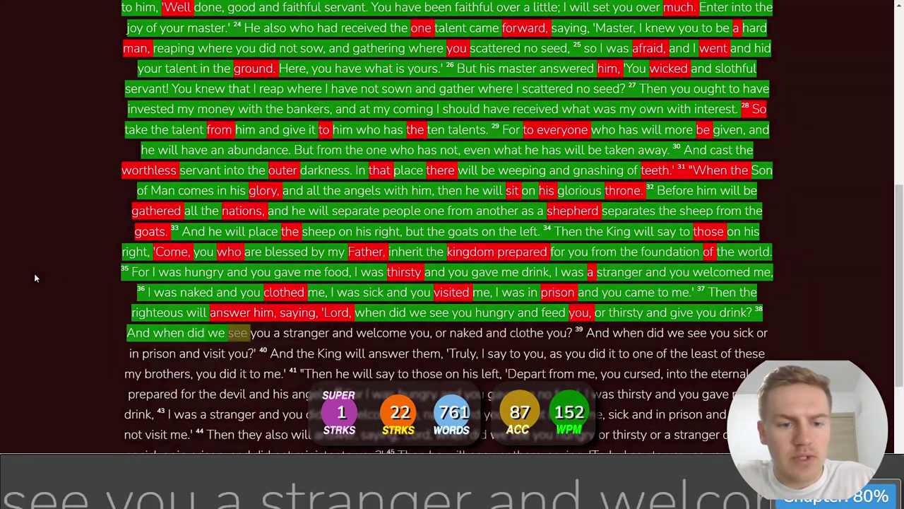
{"action": "type", "text": "see you a stranger "}
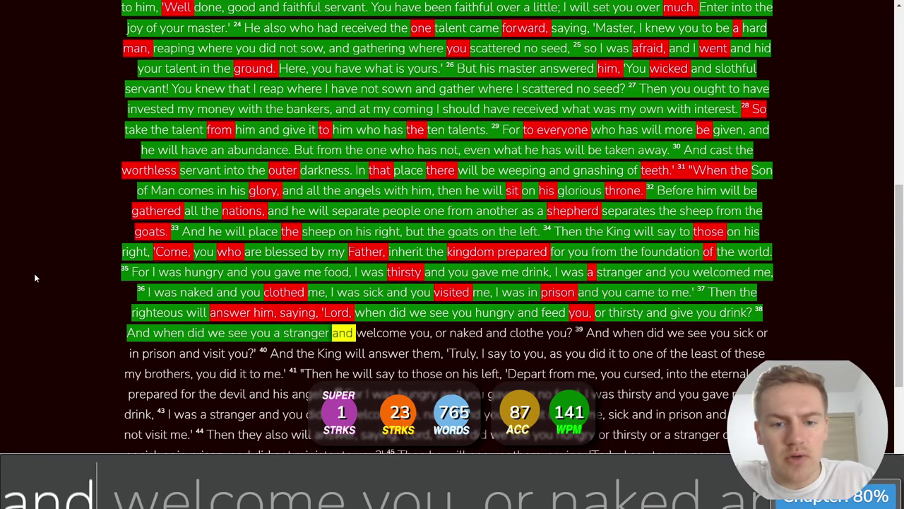
{"action": "type", "text": "and welcome you, or naked"}
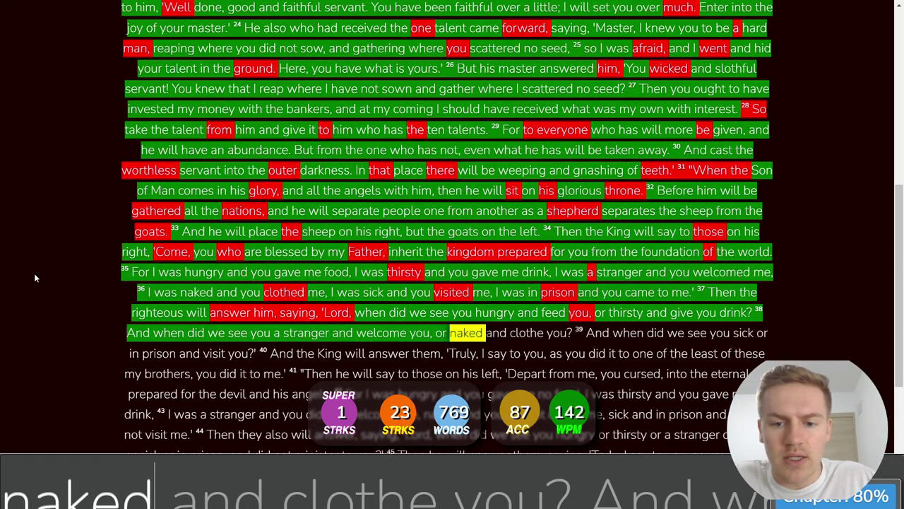
{"action": "type", "text": " and clothe"}
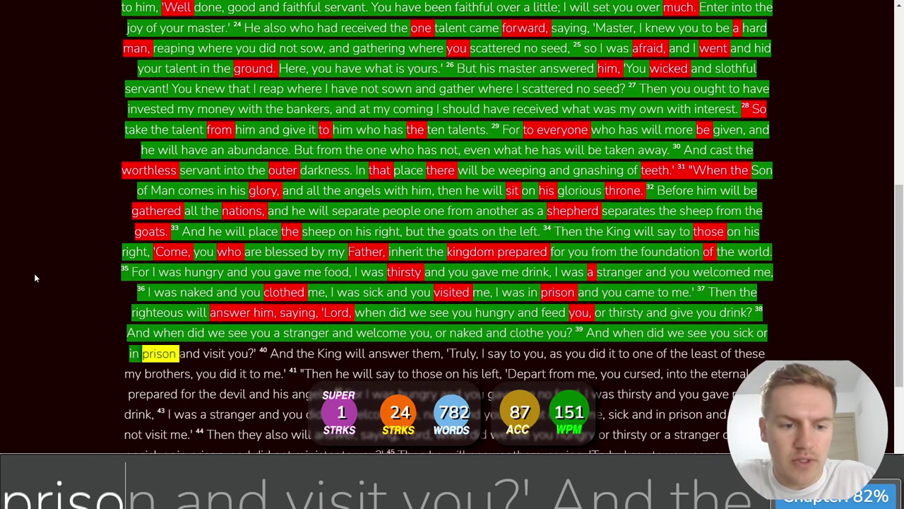
Step: Type verses 40–42 up to 'hungry and you gave m', correcting typos in least, Depart and eternal
{"action": "type", "text": "yo"}
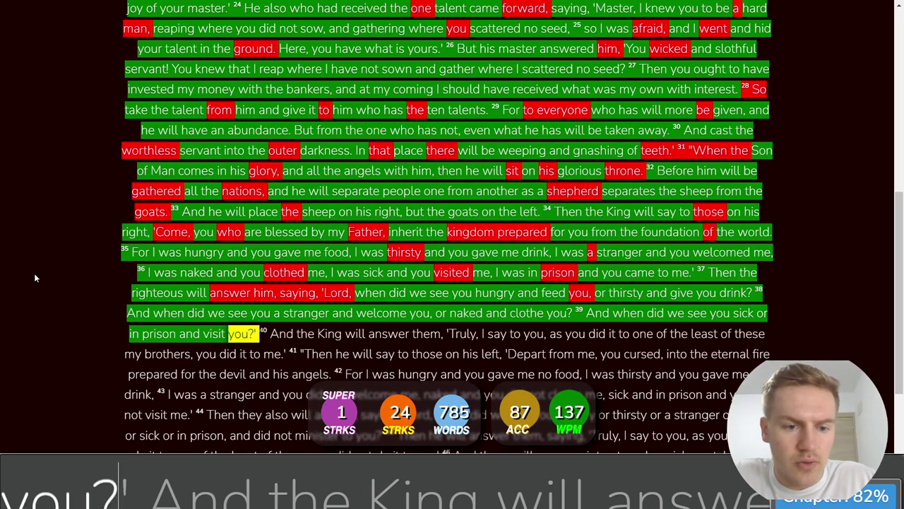
{"action": "type", "text": "' And the "}
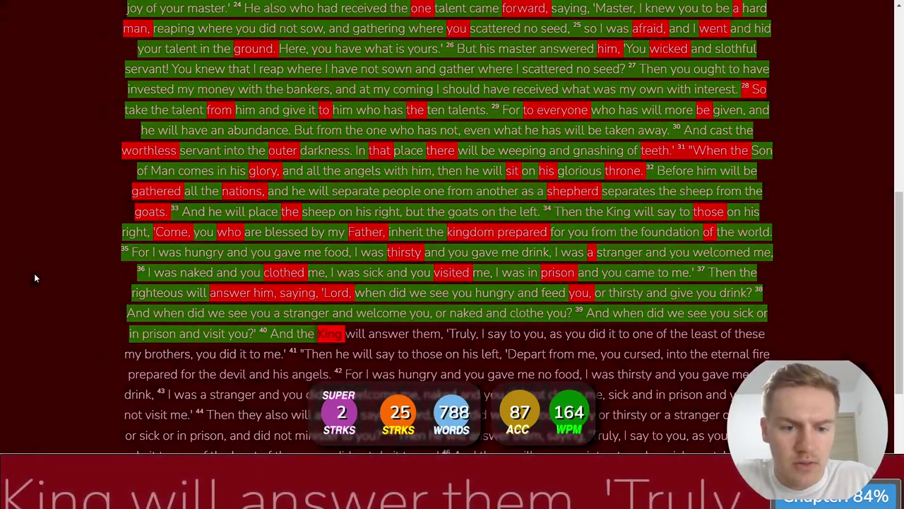
{"action": "type", "text": "King will "}
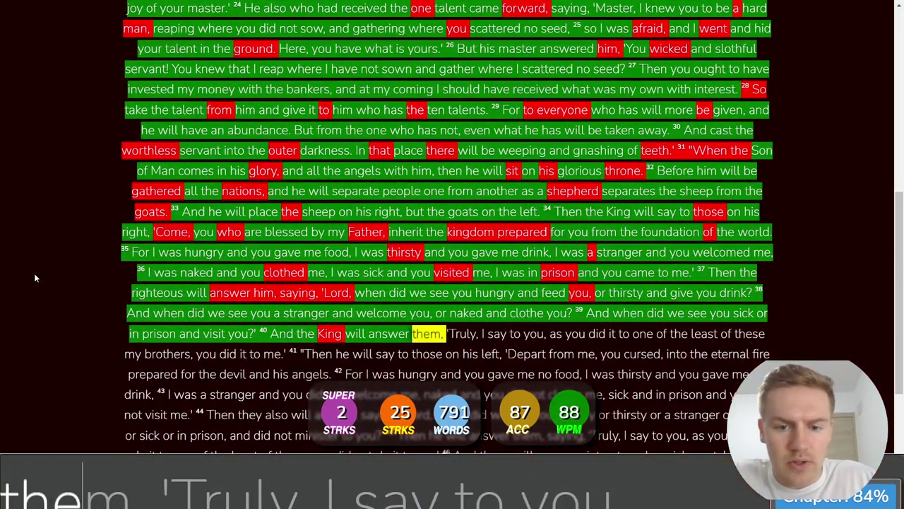
{"action": "type", "text": ", "}
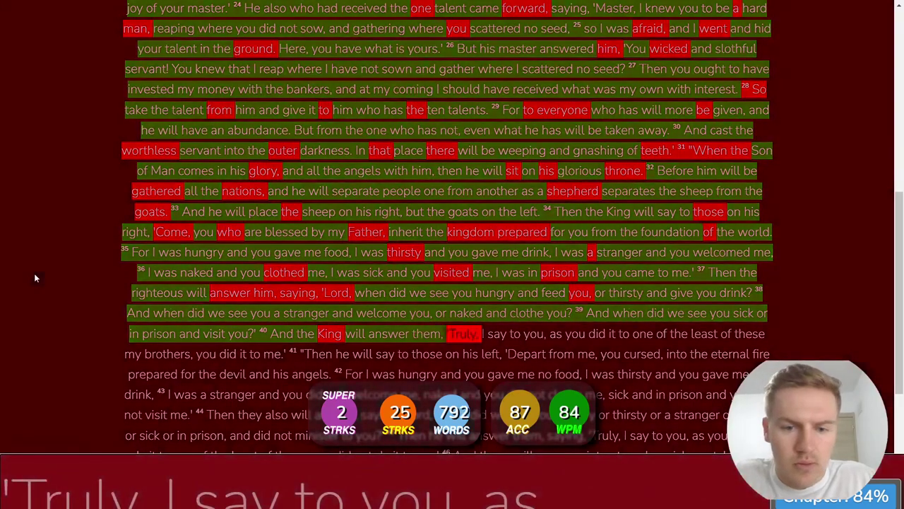
{"action": "type", "text": "'T, I say "}
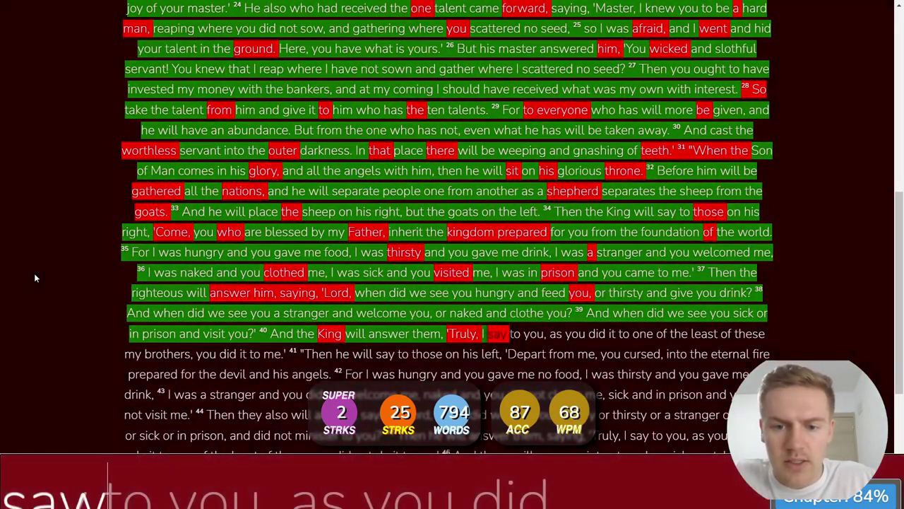
{"action": "type", "text": "to"}
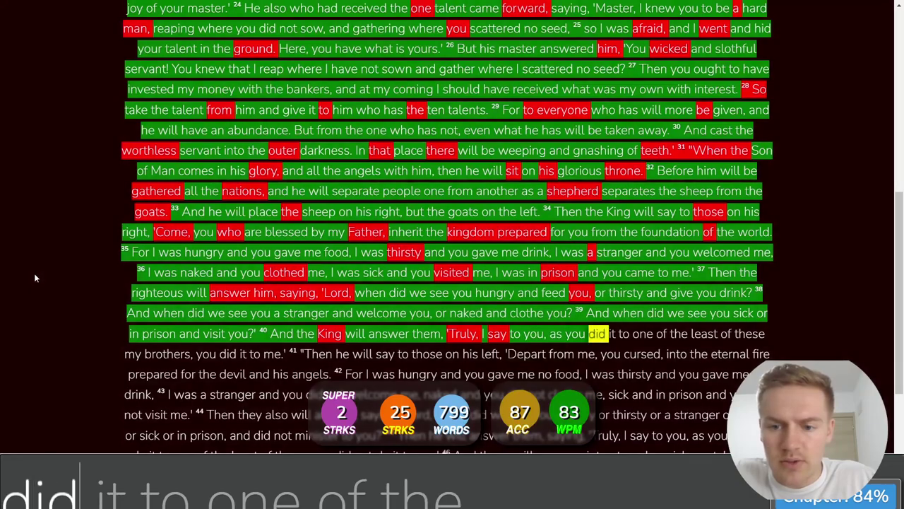
{"action": "type", "text": " one of the lesa"}
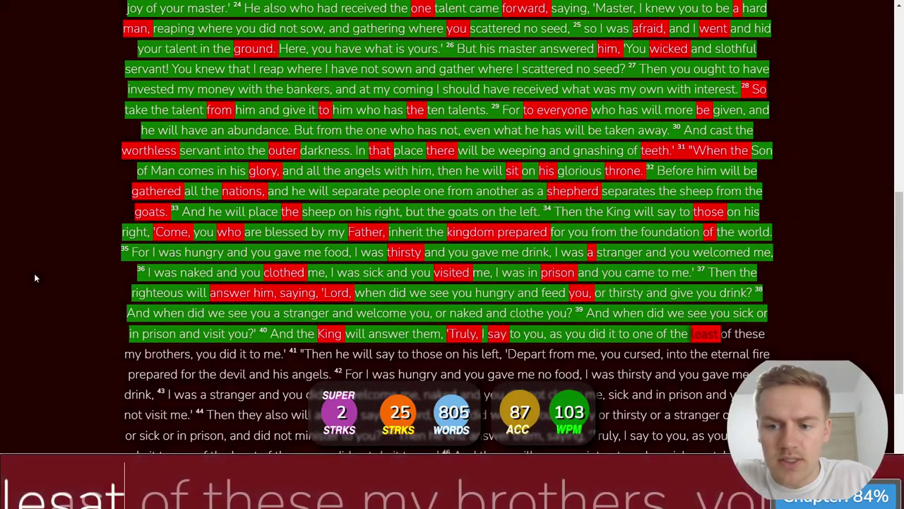
{"action": "key", "text": "BackSpace"}
{"action": "key", "text": "BackSpace"}
{"action": "type", "text": "ast of these"}
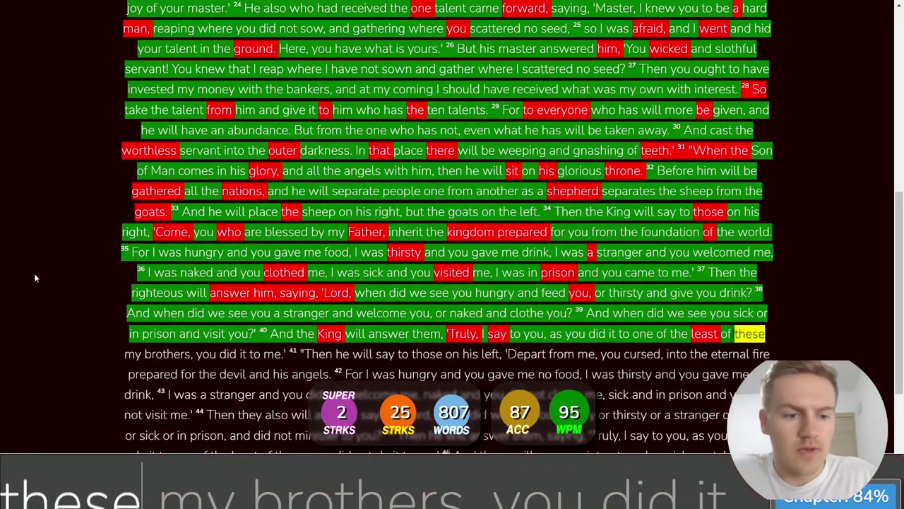
{"action": "type", "text": " my brothers, "}
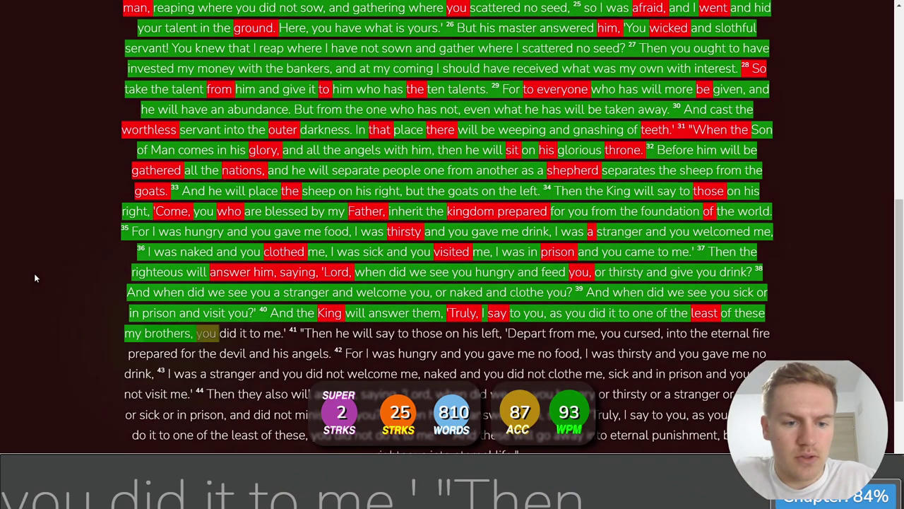
{"action": "type", "text": "you did it"}
{"action": "type", "text": "to me.' "}
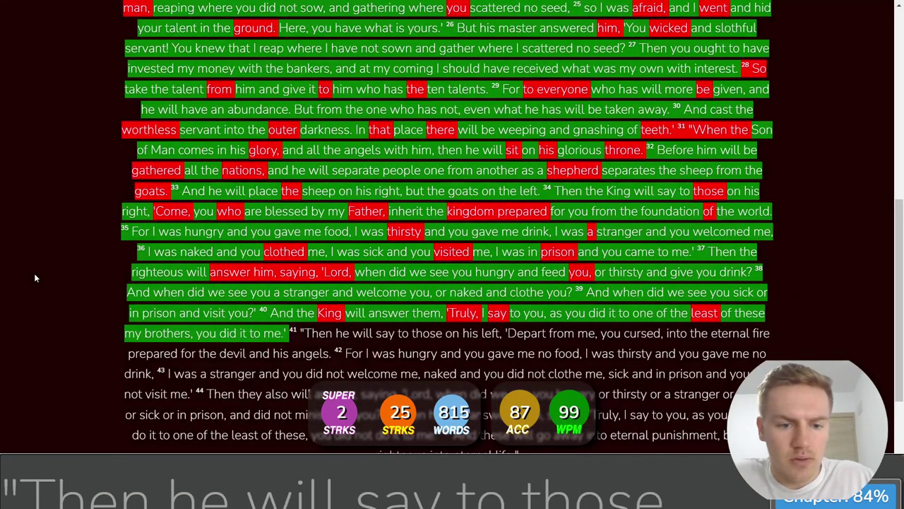
{"action": "type", "text": "\"Then he will say "}
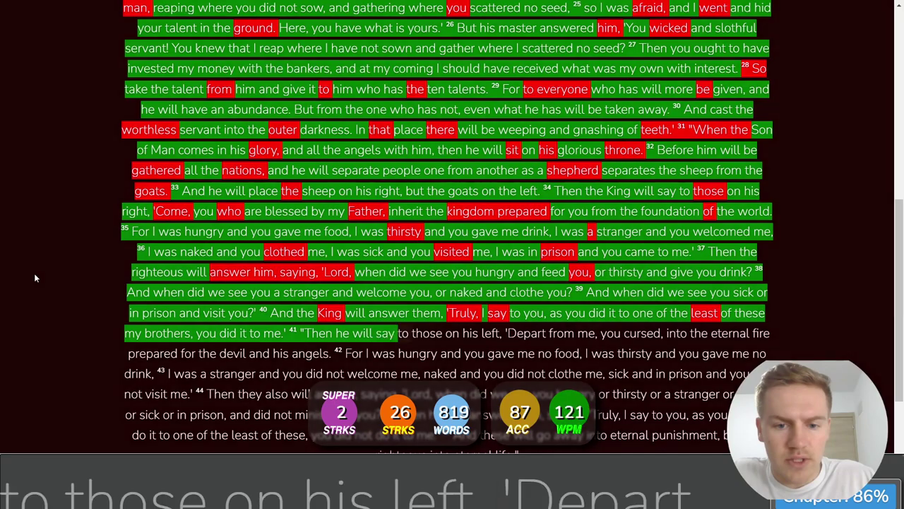
{"action": "type", "text": "to those on his left, "}
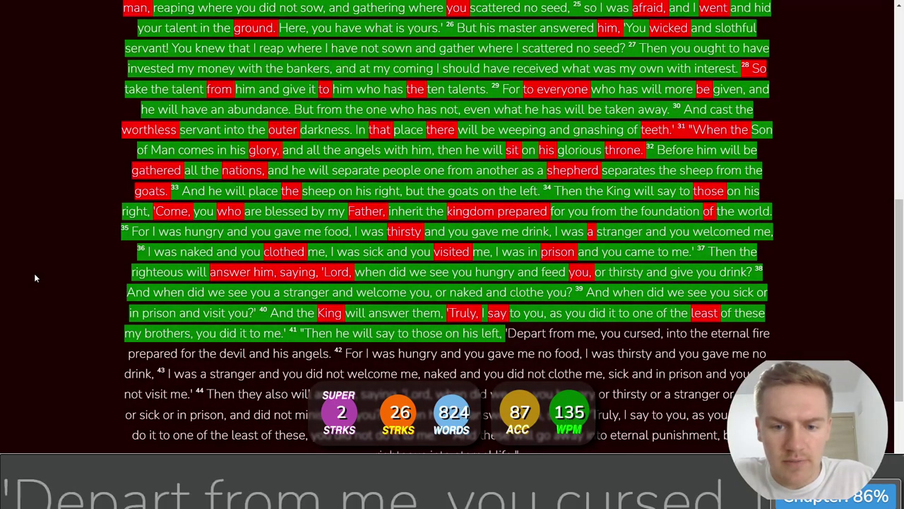
{"action": "type", "text": "\""}
{"action": "key", "text": "BackSpace"}
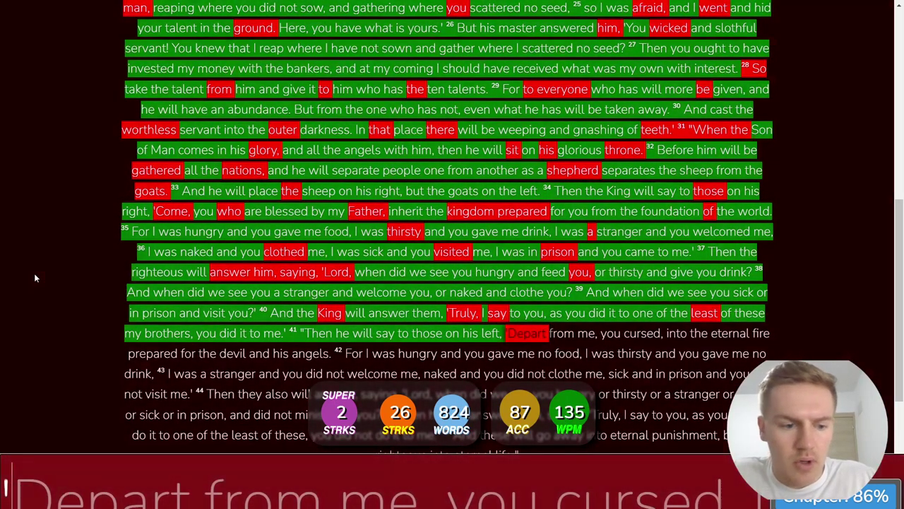
{"action": "type", "text": "'Depart from me, yo"}
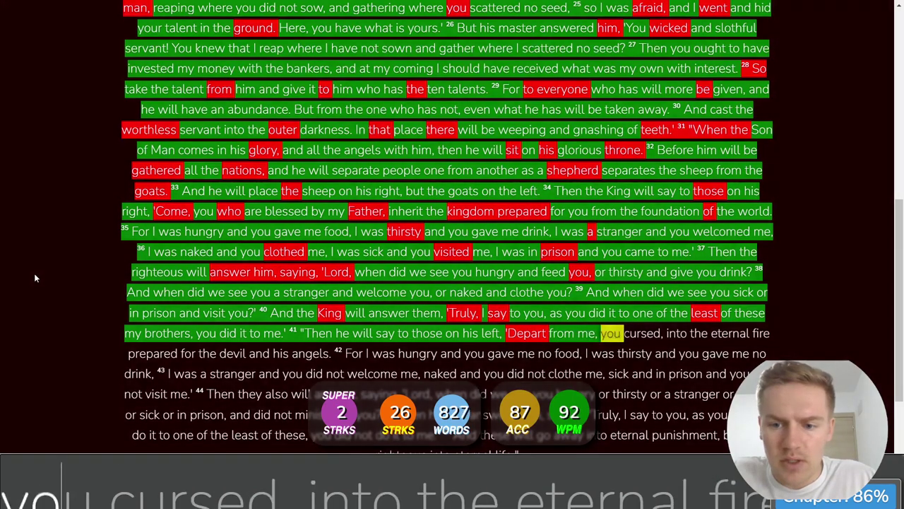
{"action": "type", "text": "u cursed, into the etern"}
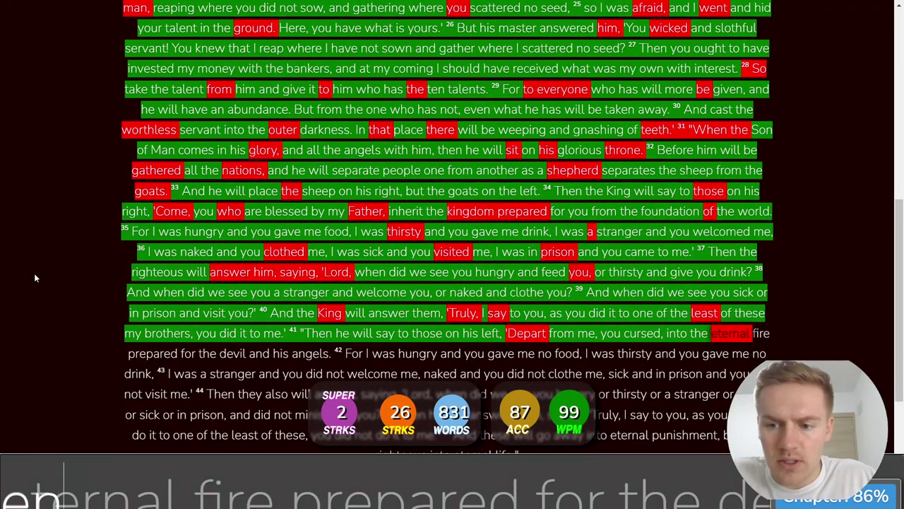
{"action": "key", "text": "BackSpace"}
{"action": "type", "text": "ternal fire prep"}
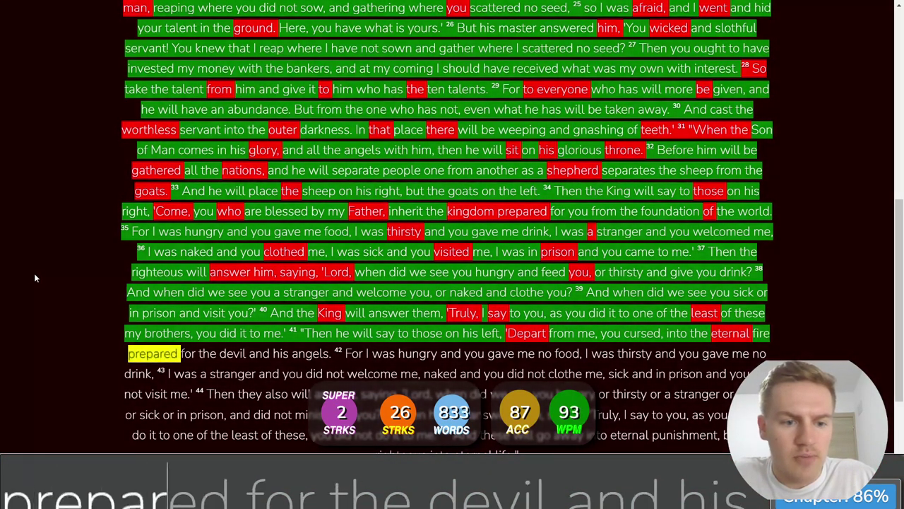
{"action": "type", "text": "ared for the devil and "}
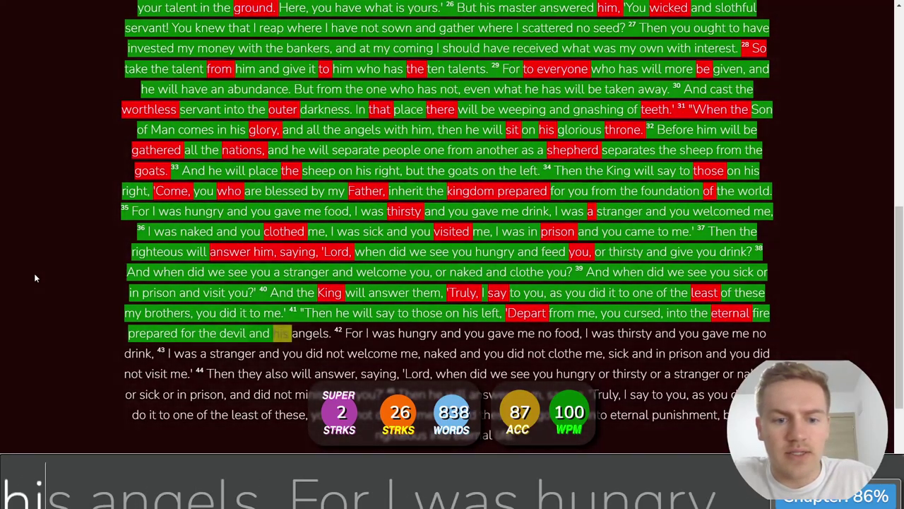
{"action": "type", "text": "his angels. 42 For I "}
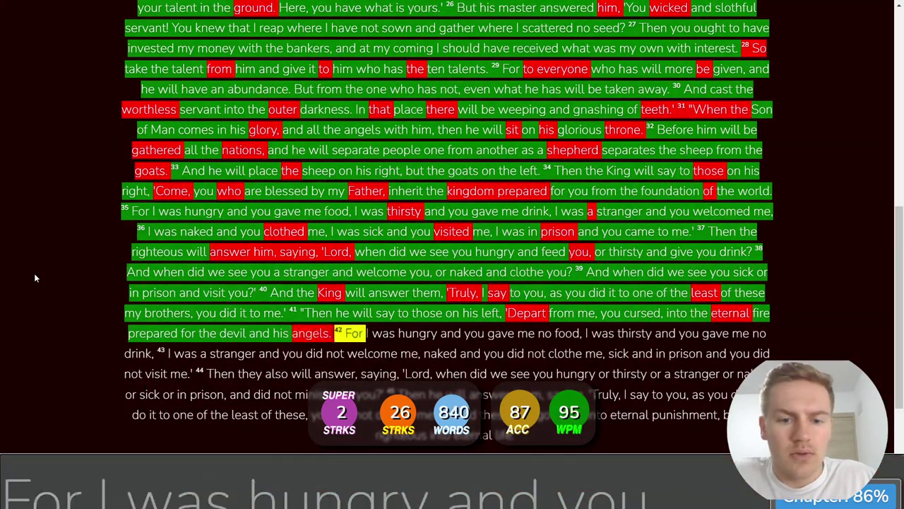
{"action": "type", "text": "was hungry and you "}
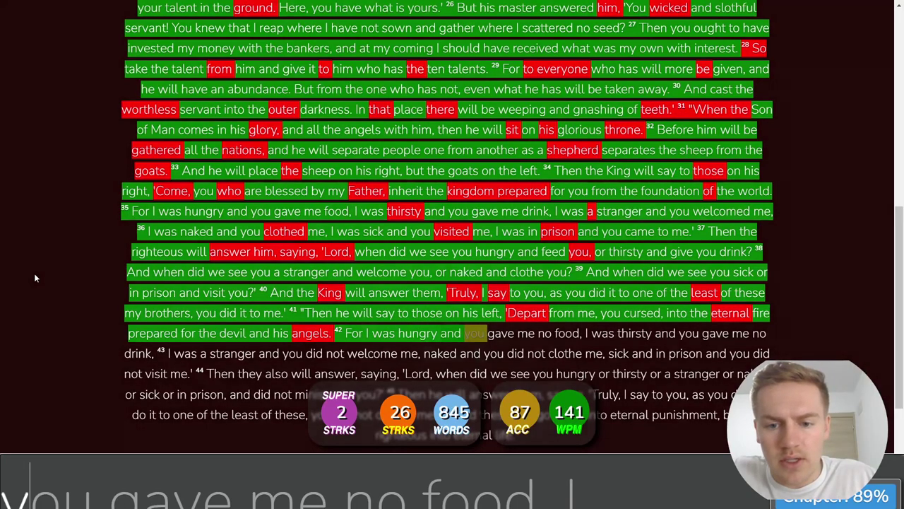
{"action": "type", "text": "gave me no food, "}
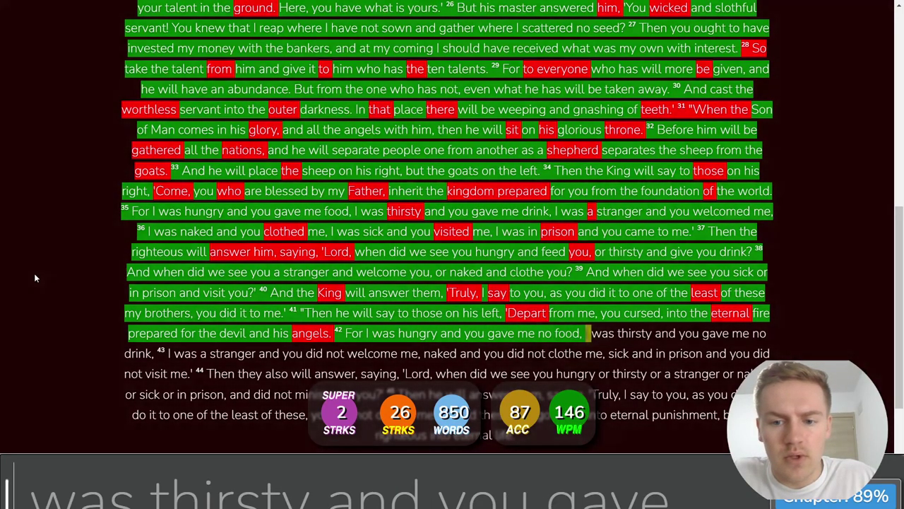
{"action": "type", "text": "I was thirsty and you gave "}
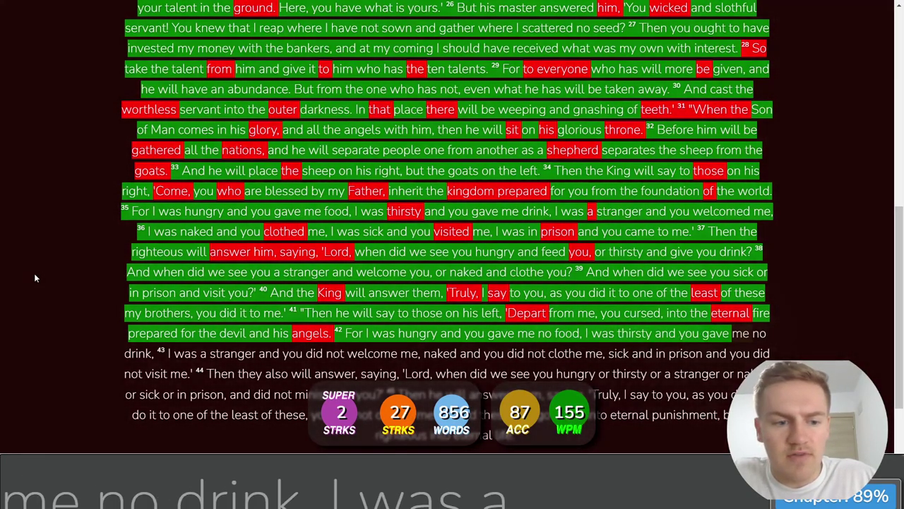
{"action": "type", "text": "me no drink, 43 I was a "}
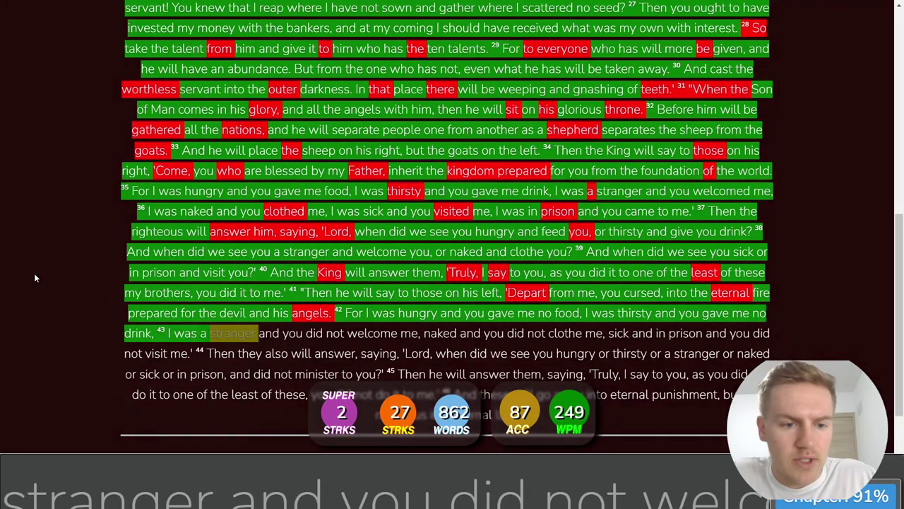
{"action": "type", "text": "stranger and you did not "}
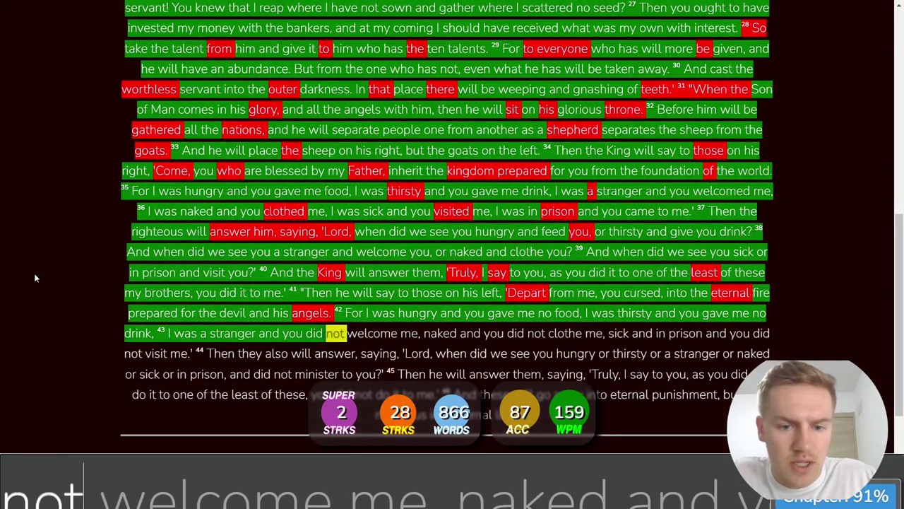
{"action": "type", "text": "welcome me, "}
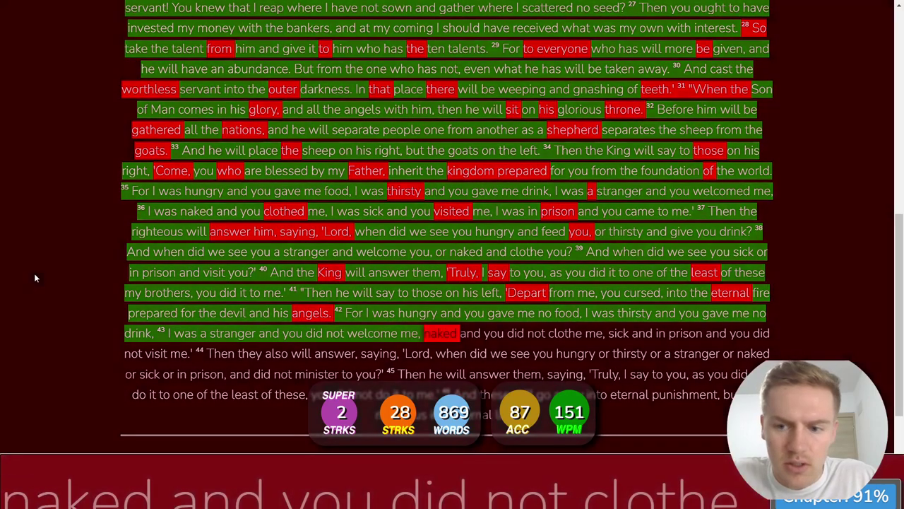
{"action": "type", "text": "naked and"}
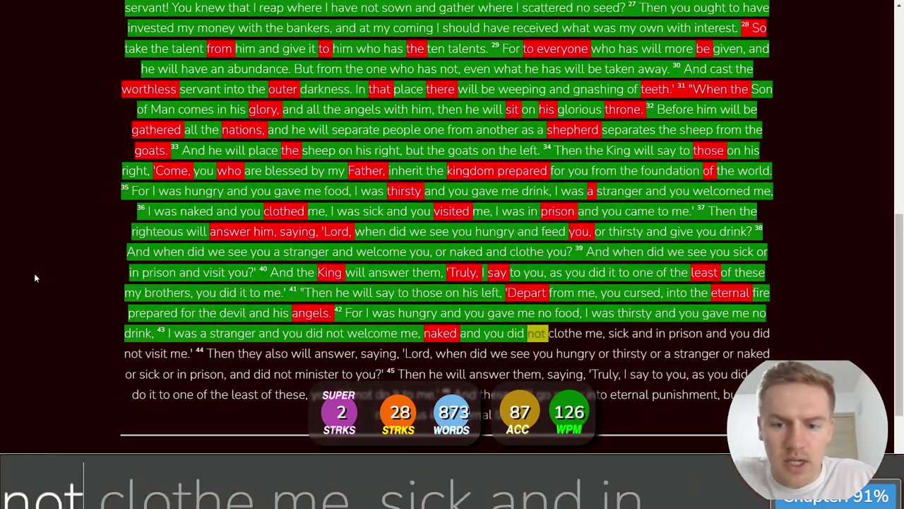
{"action": "type", "text": " you did not clothe me, sick "}
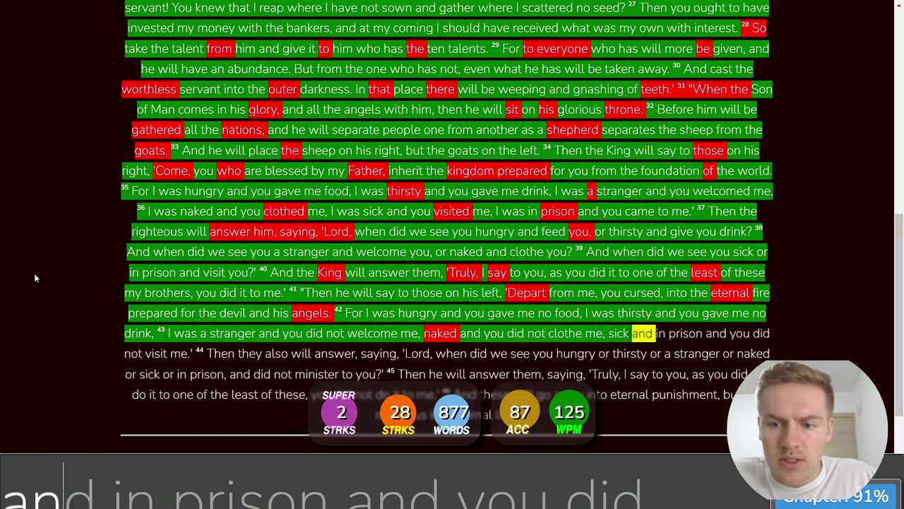
{"action": "type", "text": "and in prison and yo"}
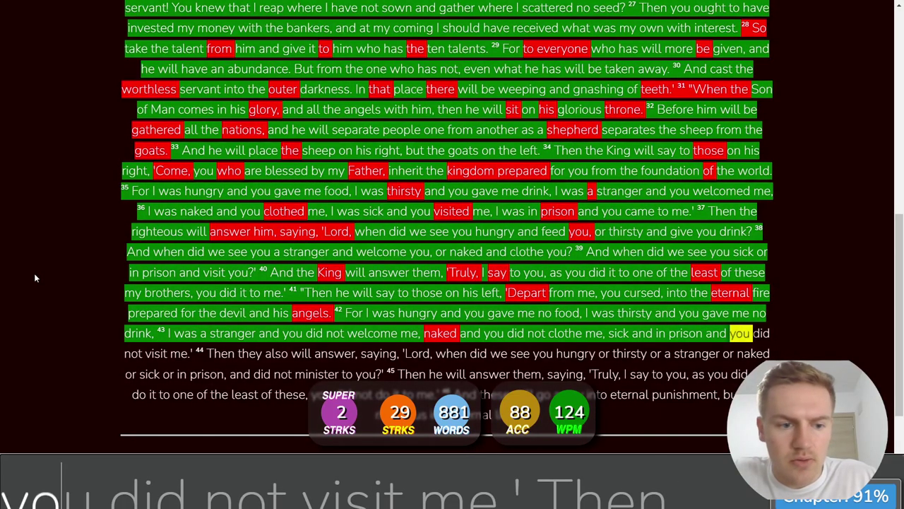
{"action": "type", "text": "u did not visit "}
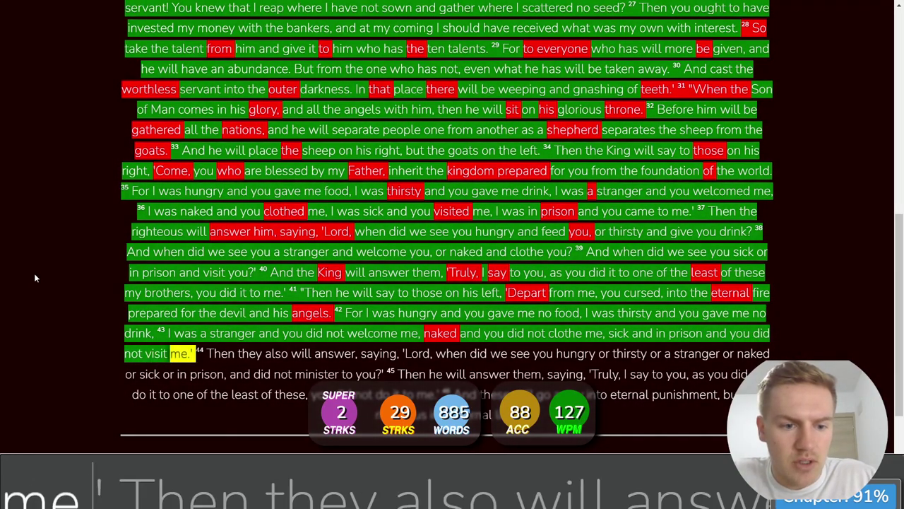
{"action": "type", "text": "me.' 44 Then they "}
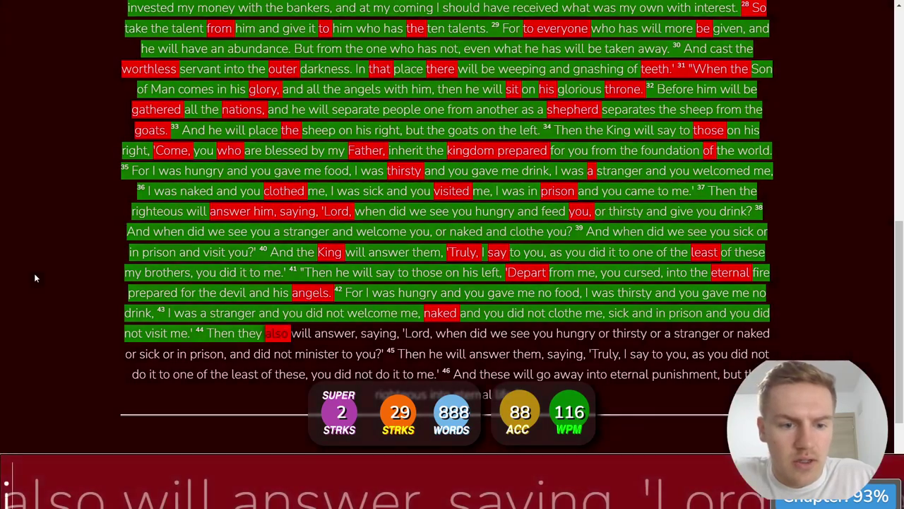
{"action": "type", "text": "also will answer, saying,"}
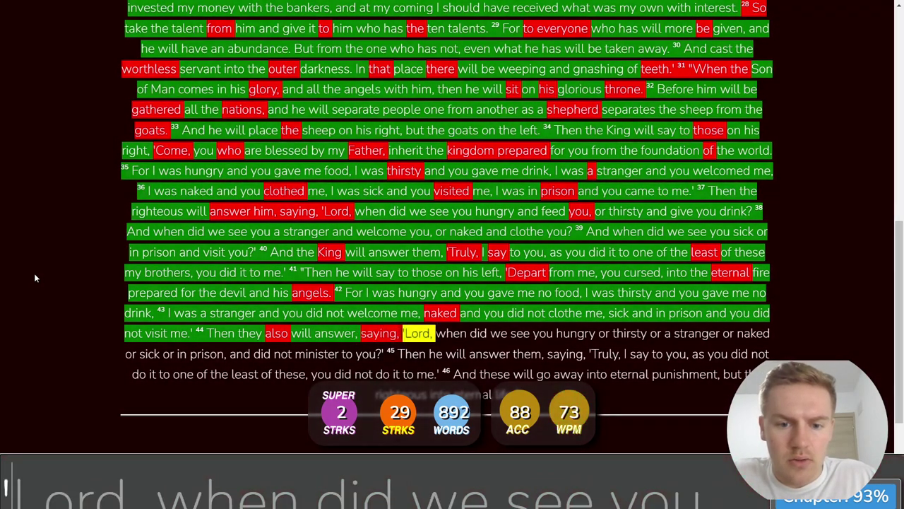
{"action": "type", "text": " 'Lord, "}
{"action": "type", "text": "whe"}
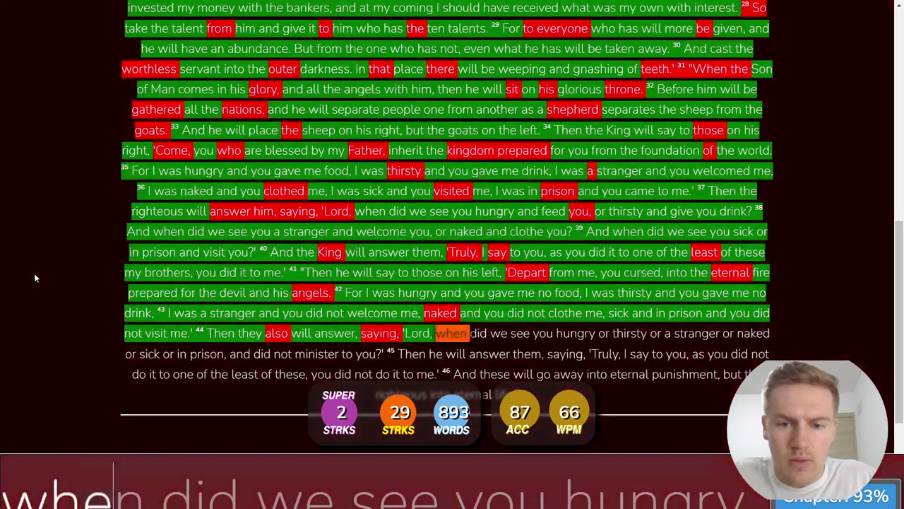
{"action": "type", "text": "n did we see y"}
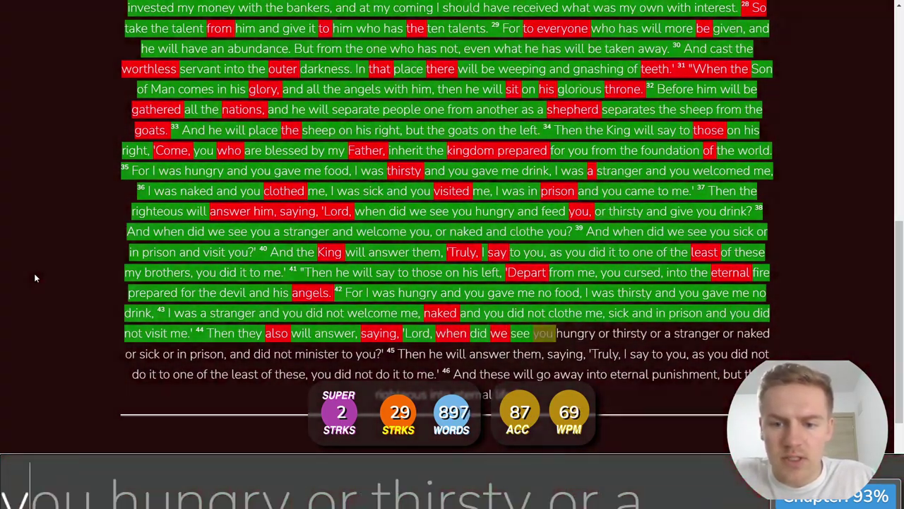
{"action": "type", "text": "o"}
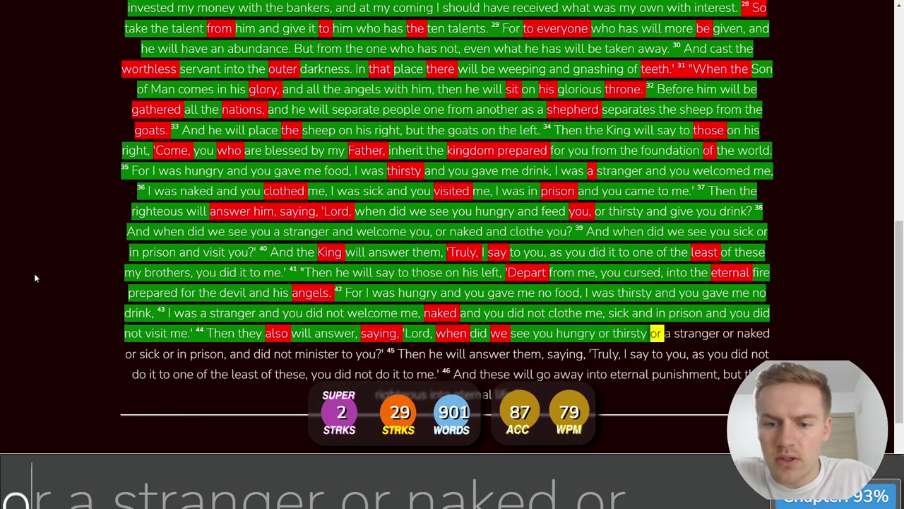
{"action": "type", "text": "u hungry or thirsty or a stranger or "}
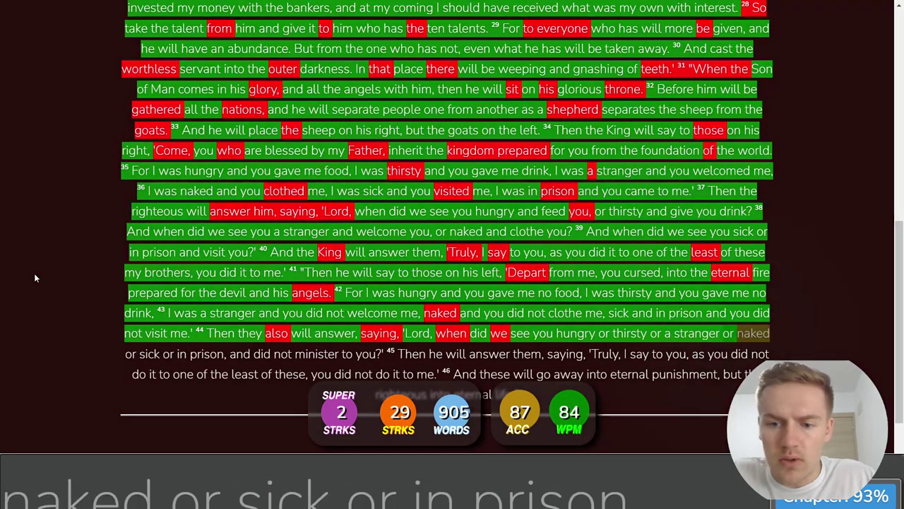
{"action": "type", "text": "naked or "}
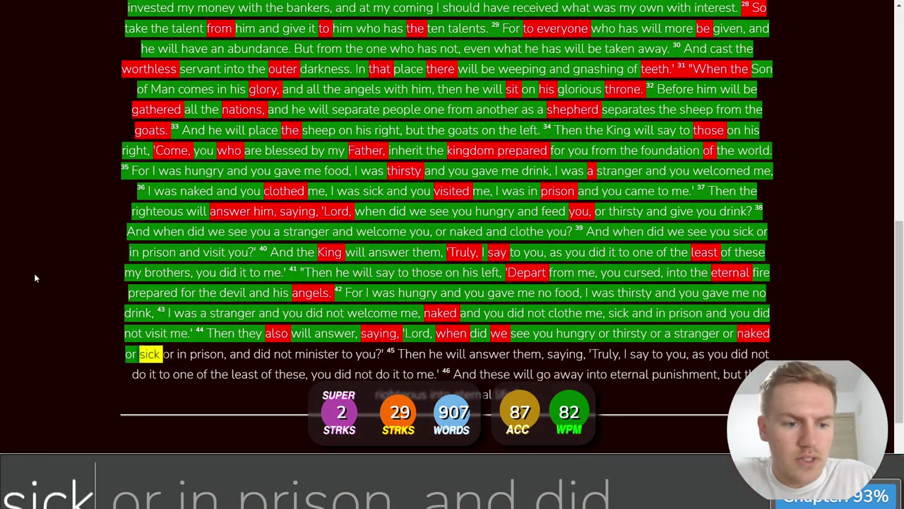
{"action": "type", "text": "sick or in prison, a"}
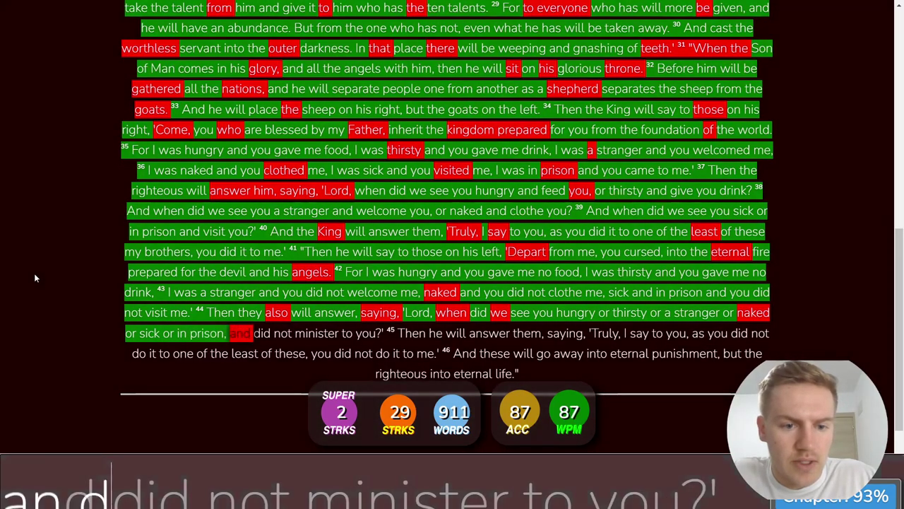
{"action": "type", "text": "nd did "}
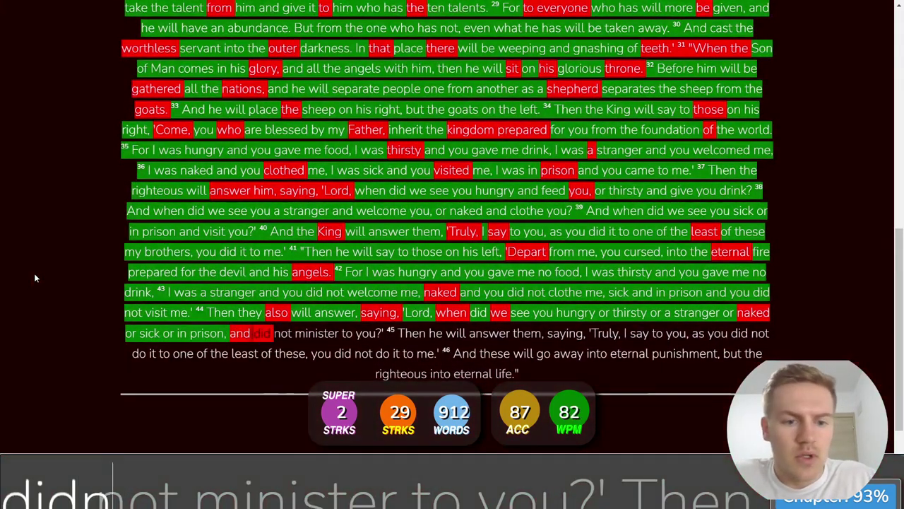
{"action": "type", "text": "not minister"}
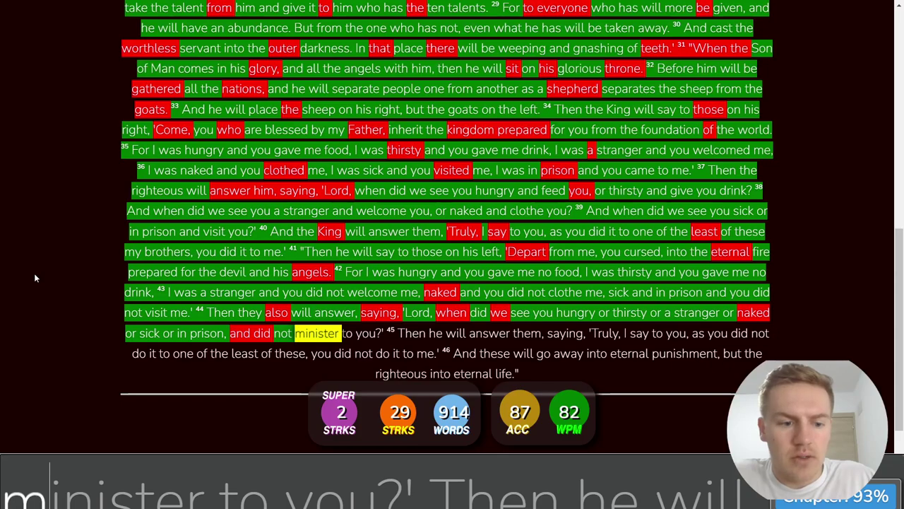
{"action": "type", "text": " to you?"}
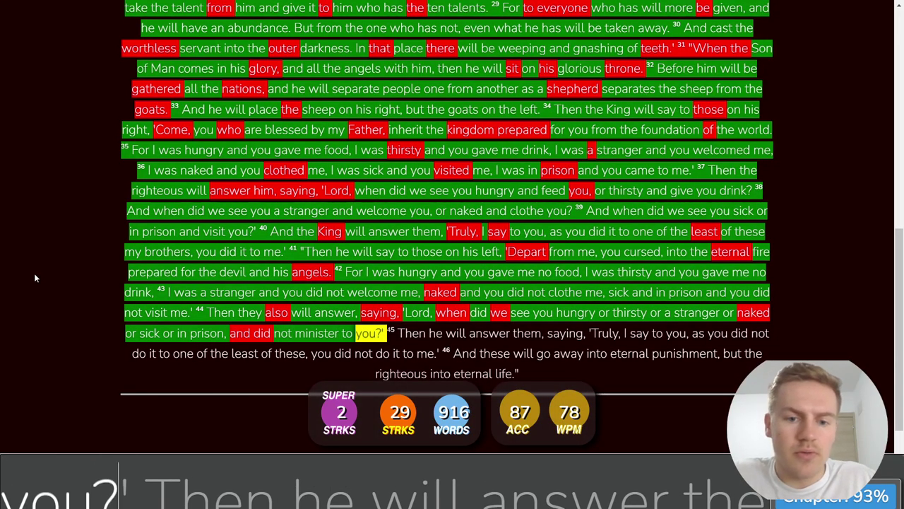
{"action": "type", "text": "' 45 Then he will ans"}
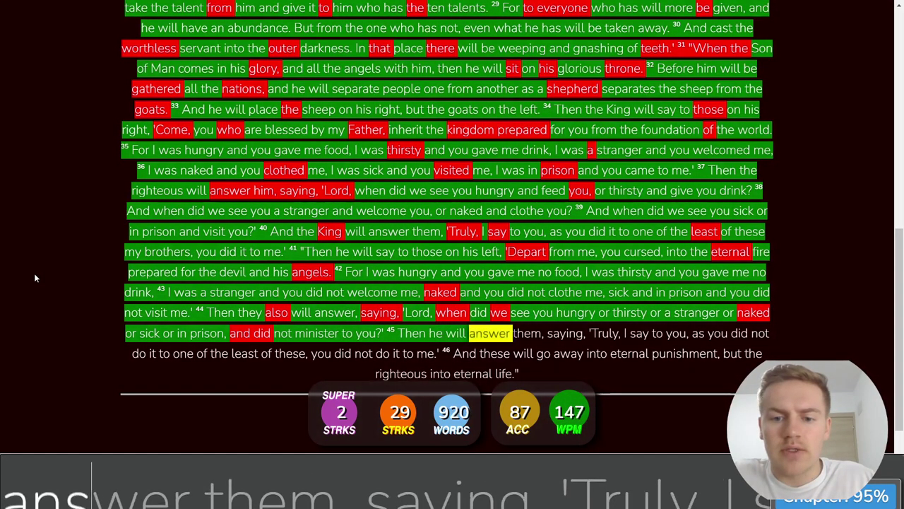
{"action": "type", "text": "wer them, saying"}
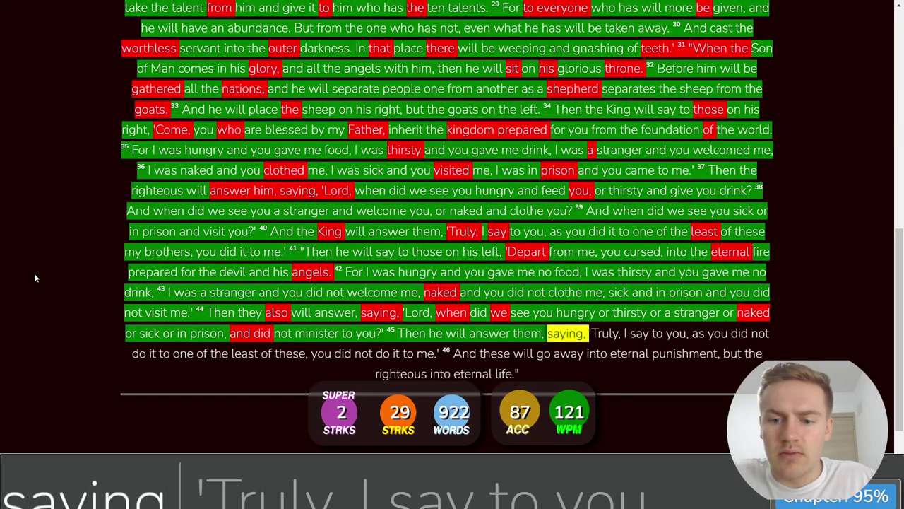
{"action": "type", "text": ", 'Truly, I s"}
Step: Type the rest of verse 45, ', I say to you, as you did not do it…', fixing one typo
{"action": "key", "text": "BackSpace"}
{"action": "key", "text": "BackSpace"}
{"action": "key", "text": "BackSpace"}
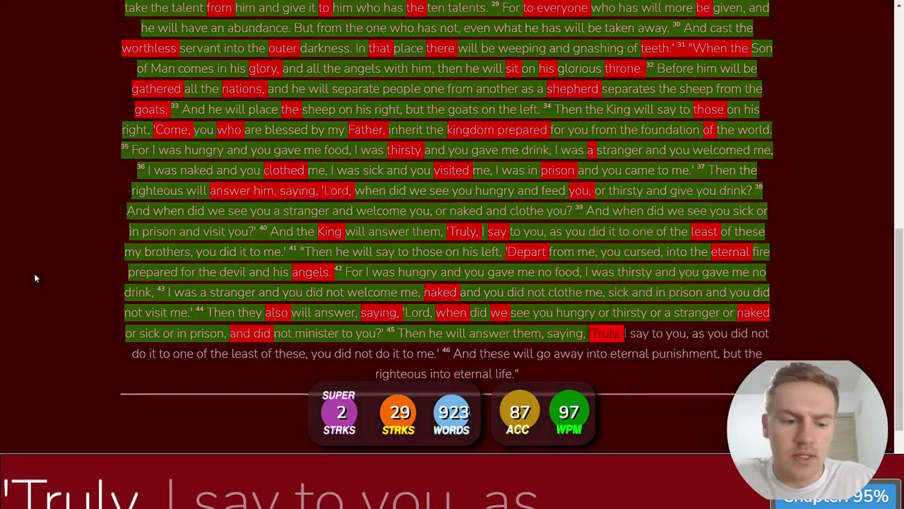
{"action": "type", "text": ", I say to you, "}
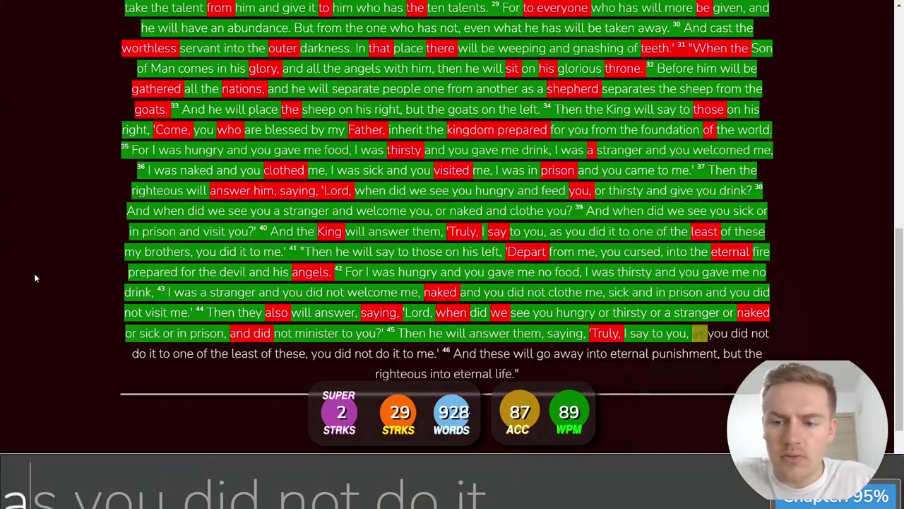
{"action": "type", "text": "as you did not do it to "}
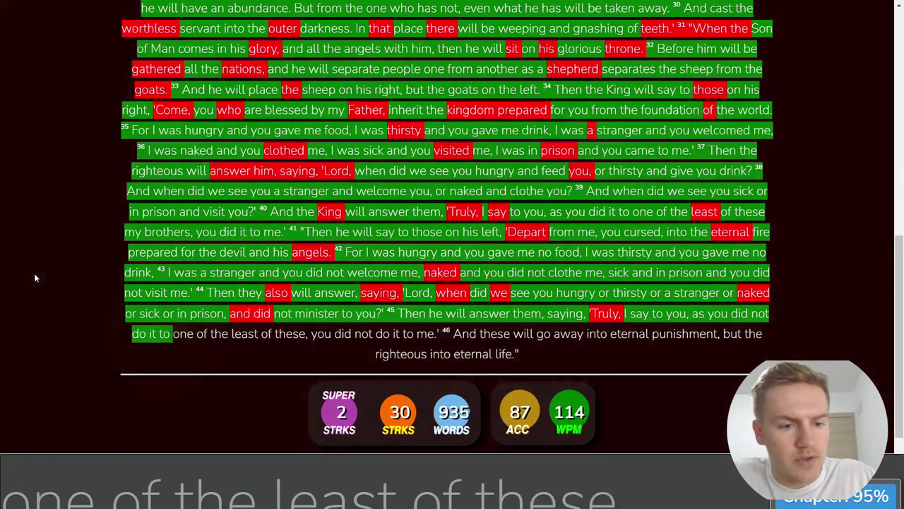
{"action": "type", "text": "one of the least of "}
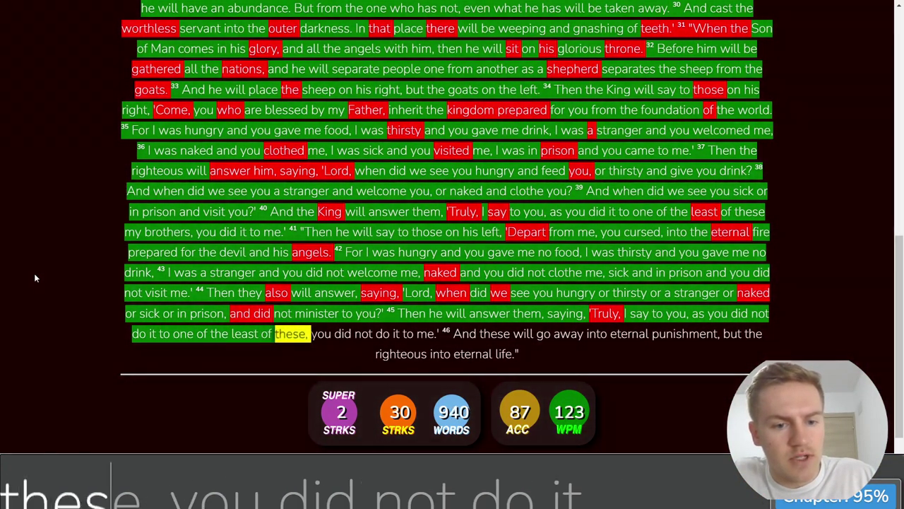
{"action": "type", "text": "these, you did not do it "}
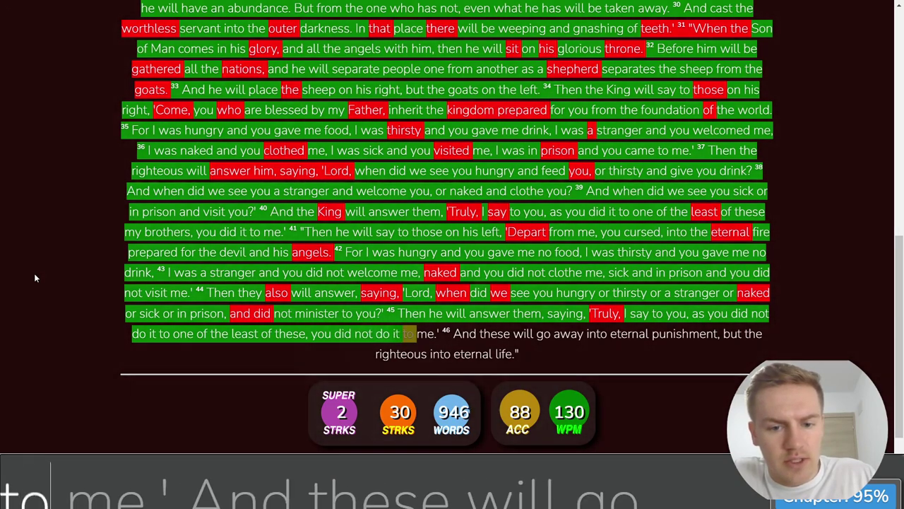
{"action": "type", "text": "to me.' And "}
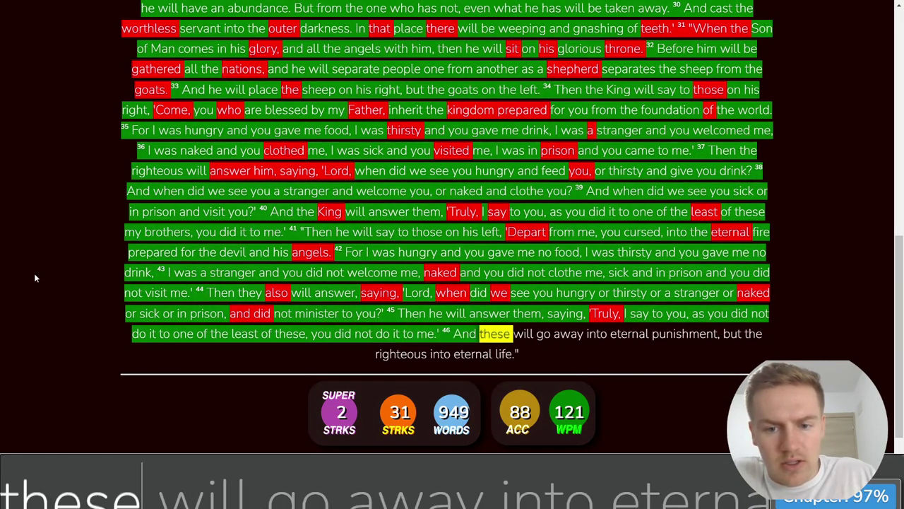
{"action": "type", "text": "these will go away into "}
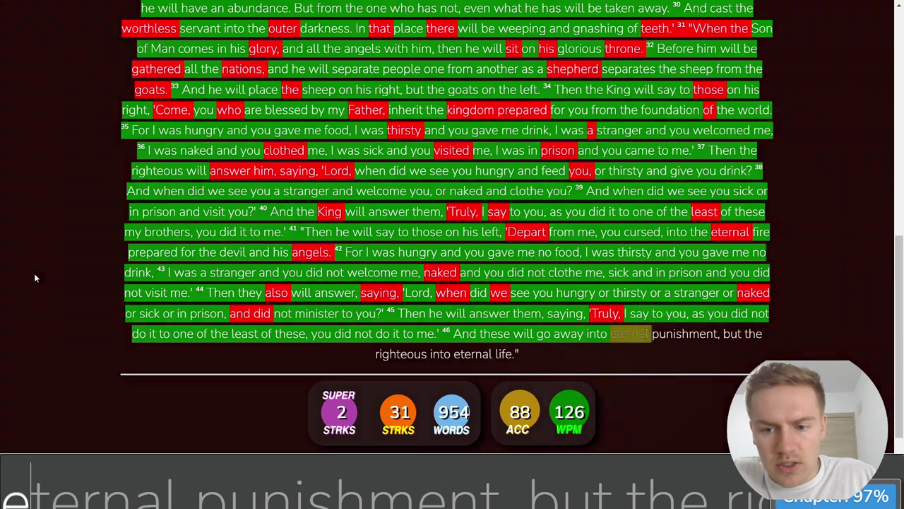
{"action": "type", "text": "eternal punish"}
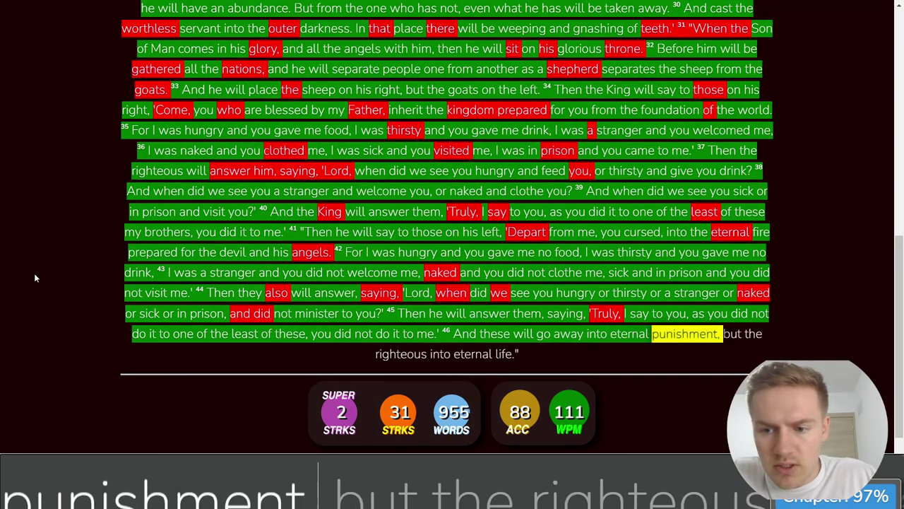
{"action": "type", "text": ", but the righteous "}
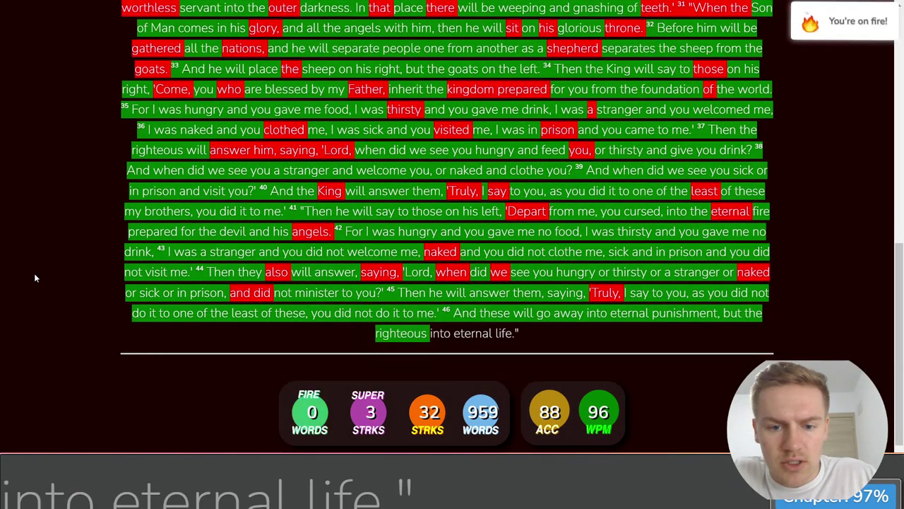
{"action": "type", "text": "into etl "}
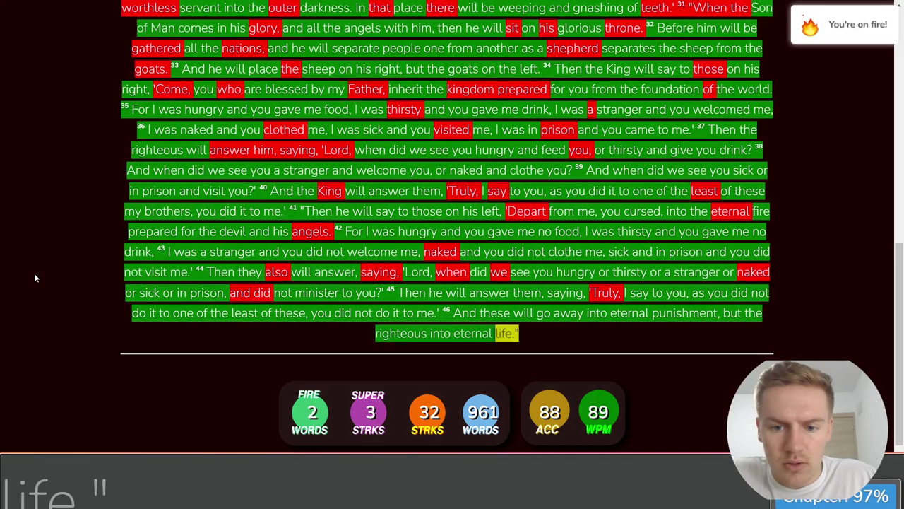
{"action": "type", "text": ".\""}
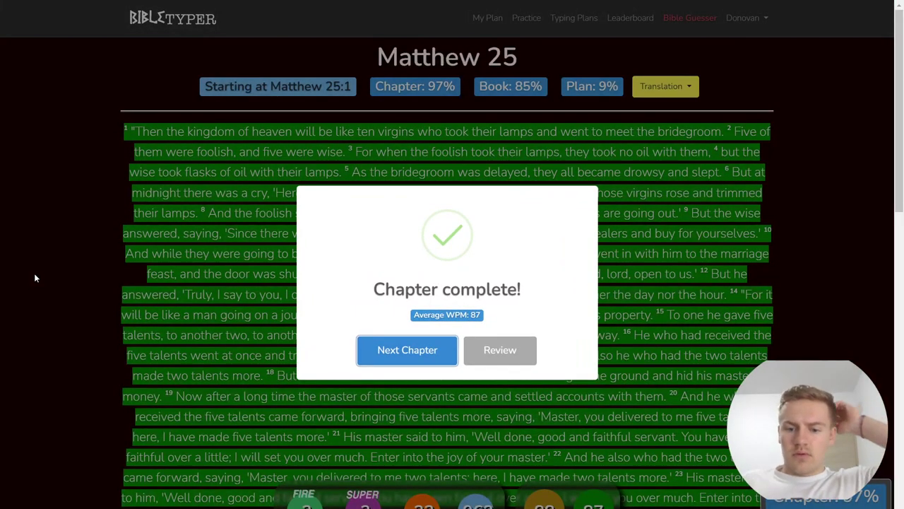
Step: Choose Review in the Chapter complete dialog to view the finished Matthew 25 text
{"action": "left_click", "coordinate": [507, 353]}
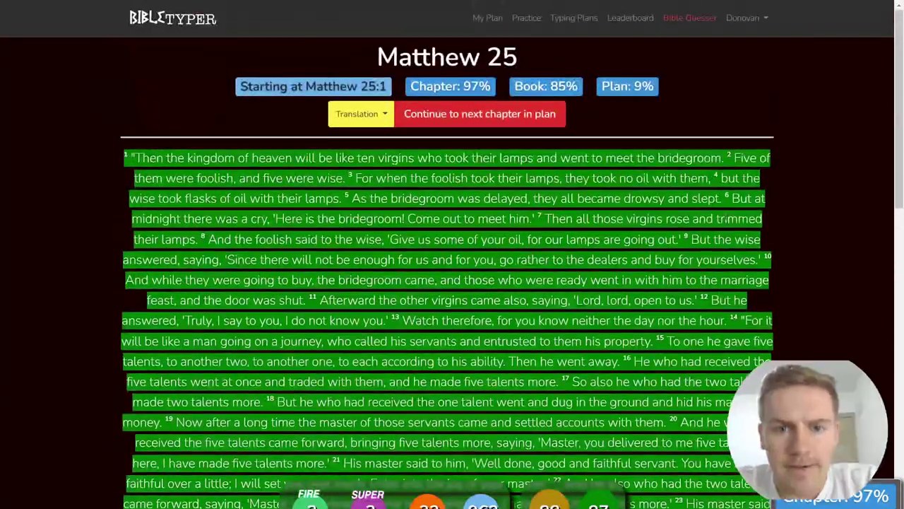
Step: Scroll through the completed Matthew 25 chapter, then exit fullscreen and bring OBS Studio forward
{"action": "mouse_move", "coordinate": [902, 150]}
{"action": "left_mouse_down"}
{"action": "mouse_move", "coordinate": [902, 329]}
{"action": "mouse_move", "coordinate": [902, 102]}
{"action": "left_mouse_up"}
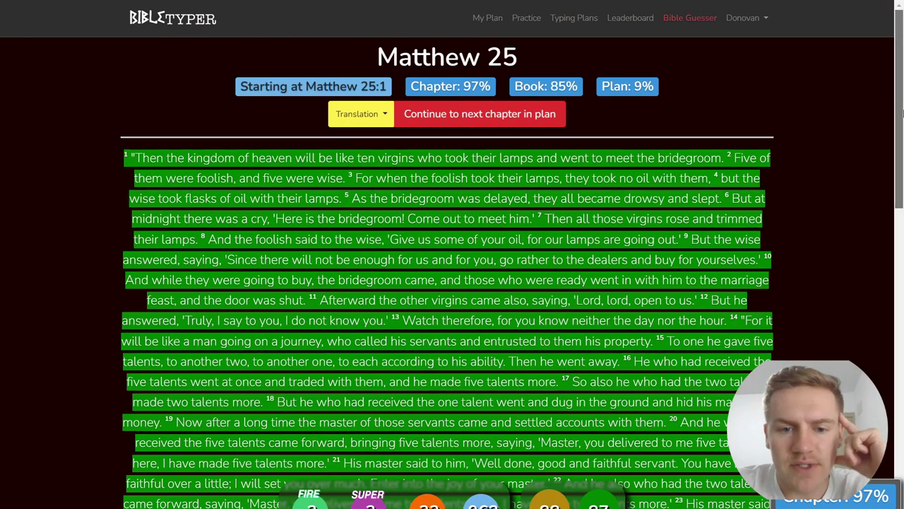
{"action": "left_click_drag", "start_coordinate": [902, 129], "coordinate": [902, 341]}
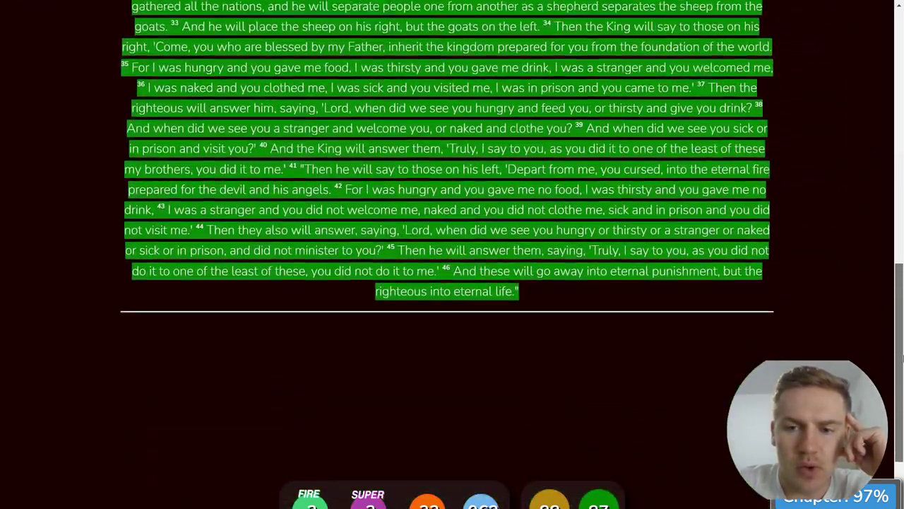
{"action": "left_click_drag", "start_coordinate": [902, 341], "coordinate": [902, 79]}
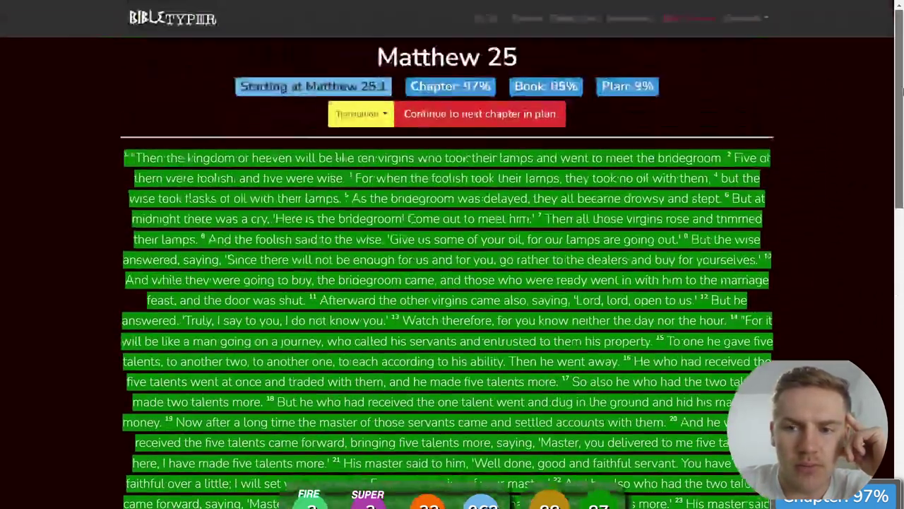
{"action": "left_click_drag", "start_coordinate": [901, 123], "coordinate": [902, 223]}
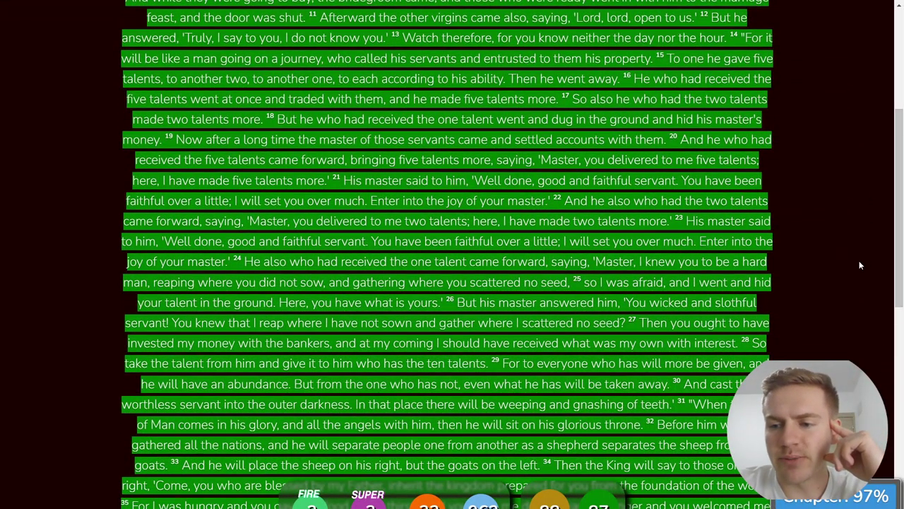
{"action": "mouse_move", "coordinate": [902, 222]}
{"action": "left_mouse_down"}
{"action": "mouse_move", "coordinate": [902, 366]}
{"action": "mouse_move", "coordinate": [902, 339]}
{"action": "mouse_move", "coordinate": [842, 205]}
{"action": "left_mouse_up"}
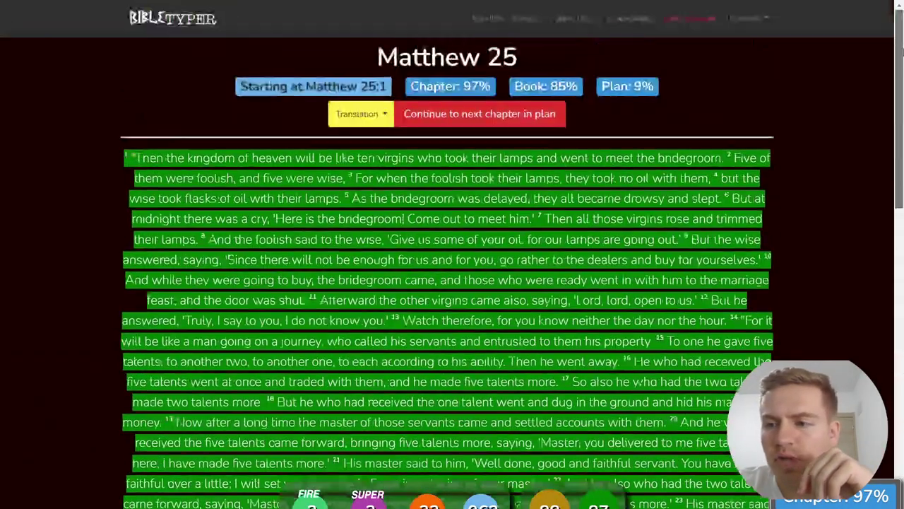
{"action": "key", "text": "F11"}
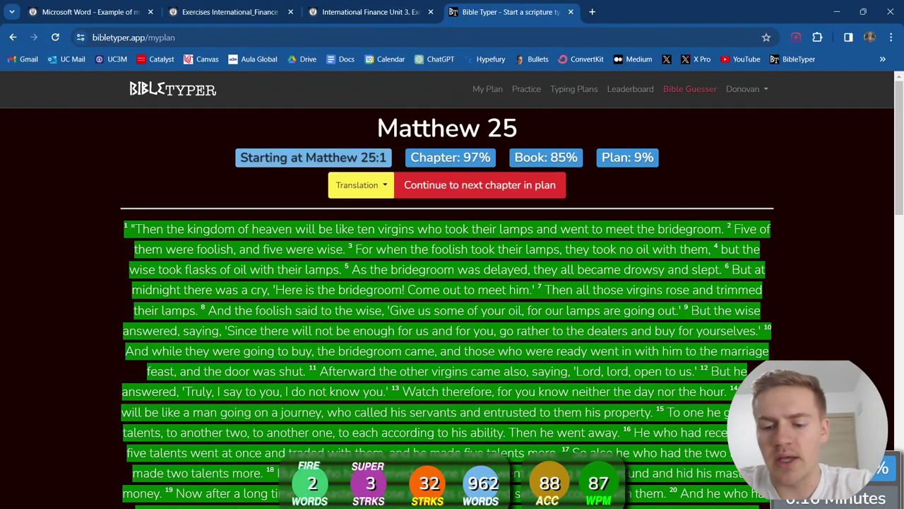
{"action": "key", "text": "alt+Tab"}
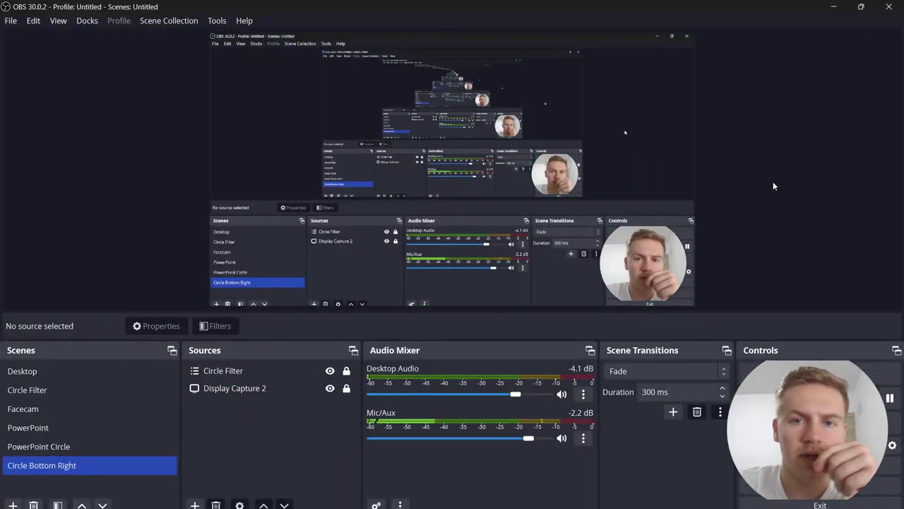